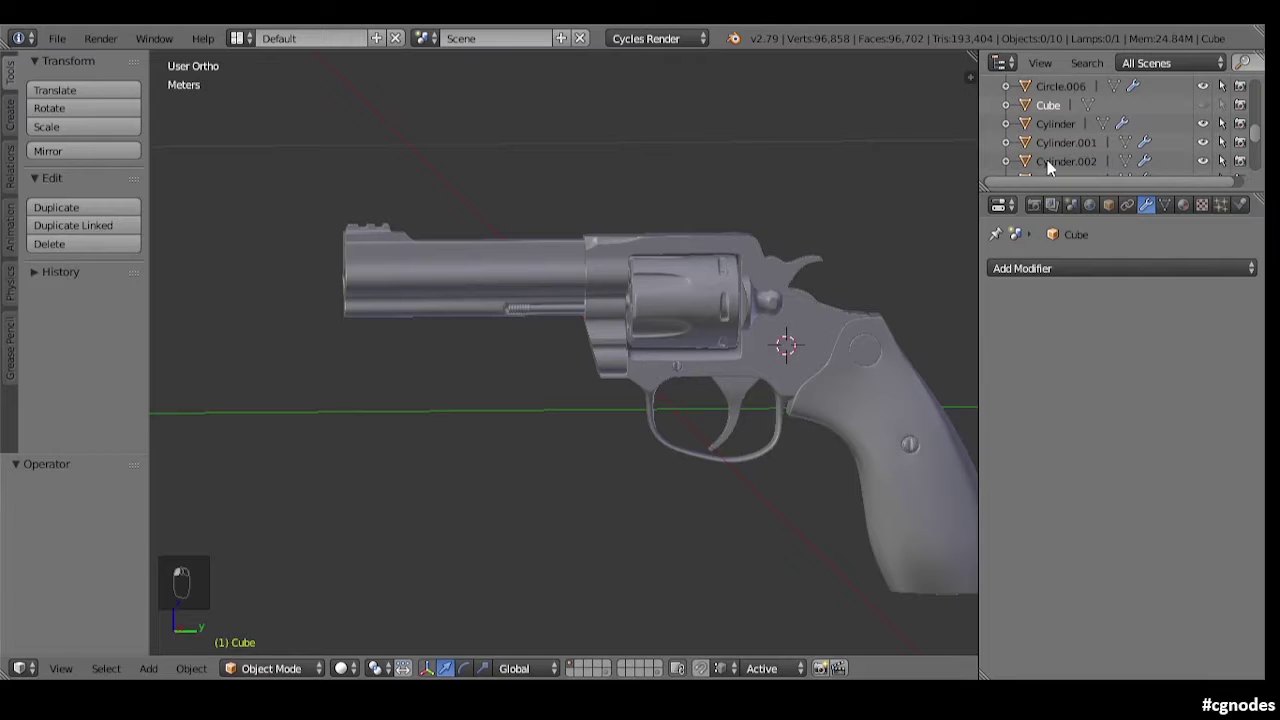
# Step: Enable the transparent film background in the render settings and switch the viewport to a rendered preview of the revolver
pyautogui.keyDown('shift'); pyautogui.moveTo(700, 436); pyautogui.dragTo(690, 370, button='middle'); pyautogui.keyUp('shift')
pyautogui.click(1038, 205)
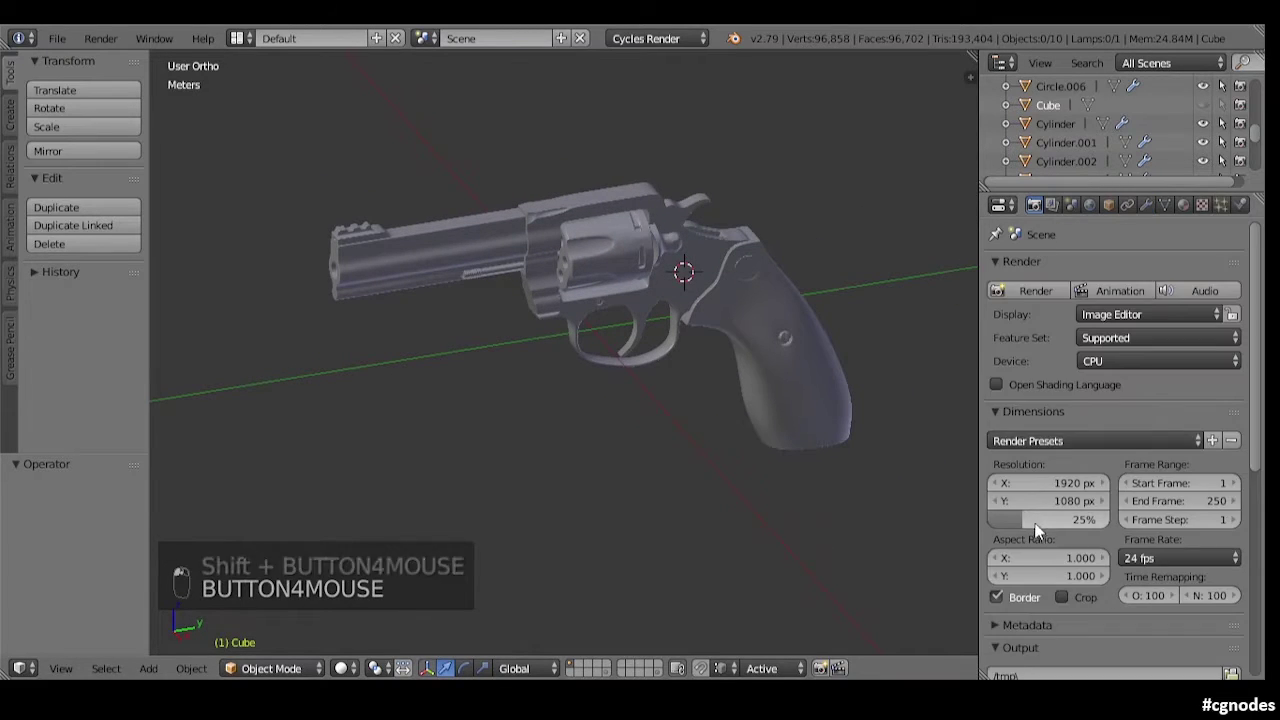
pyautogui.scroll(-8, 1038, 526)
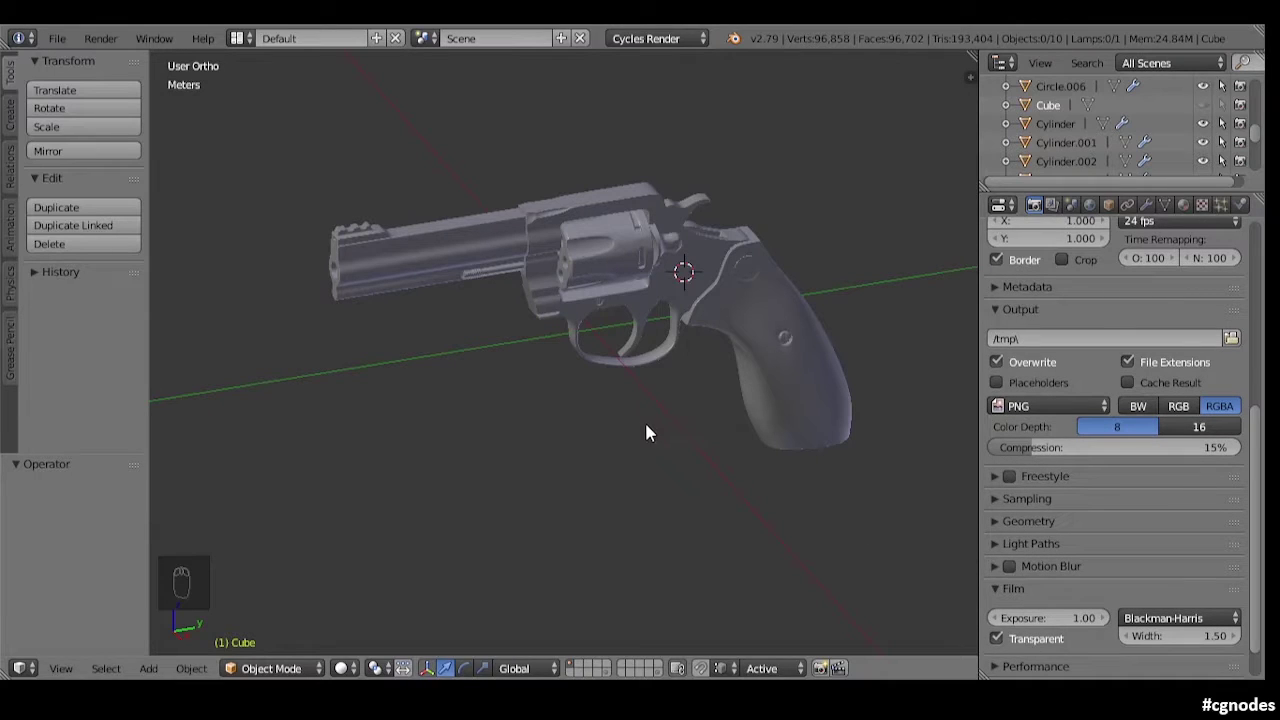
pyautogui.click(1021, 638)
pyautogui.hotkey('shift', 'z')
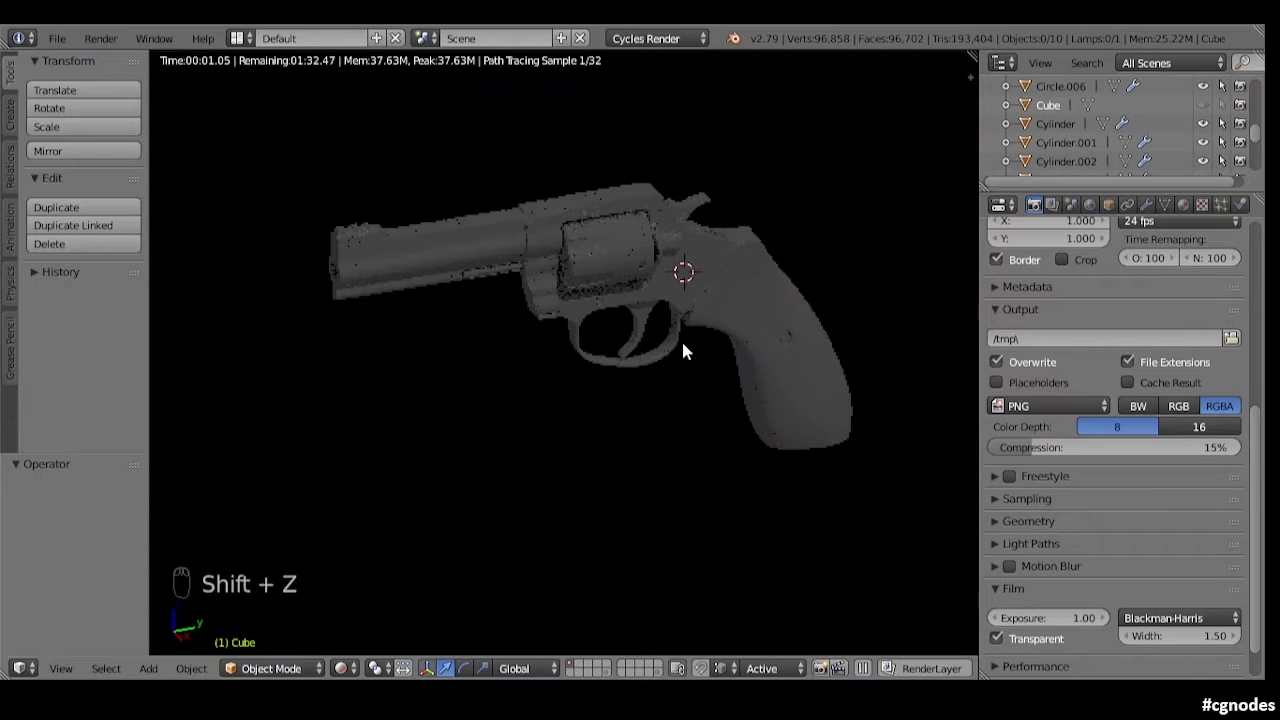
pyautogui.keyDown('shift'); pyautogui.scroll(2, 647, 395); pyautogui.keyUp('shift')
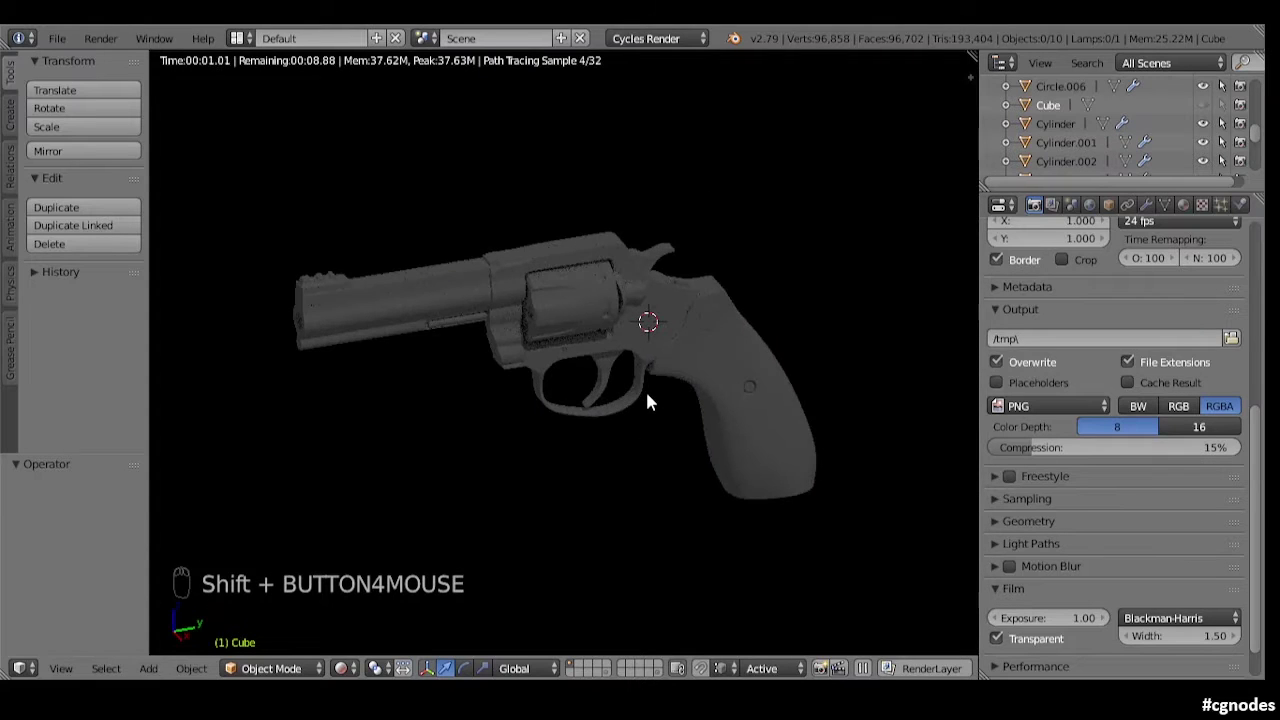
# Step: Look through the scene camera and turn on Lock Camera to View in the view properties
pyautogui.press('KP_0')
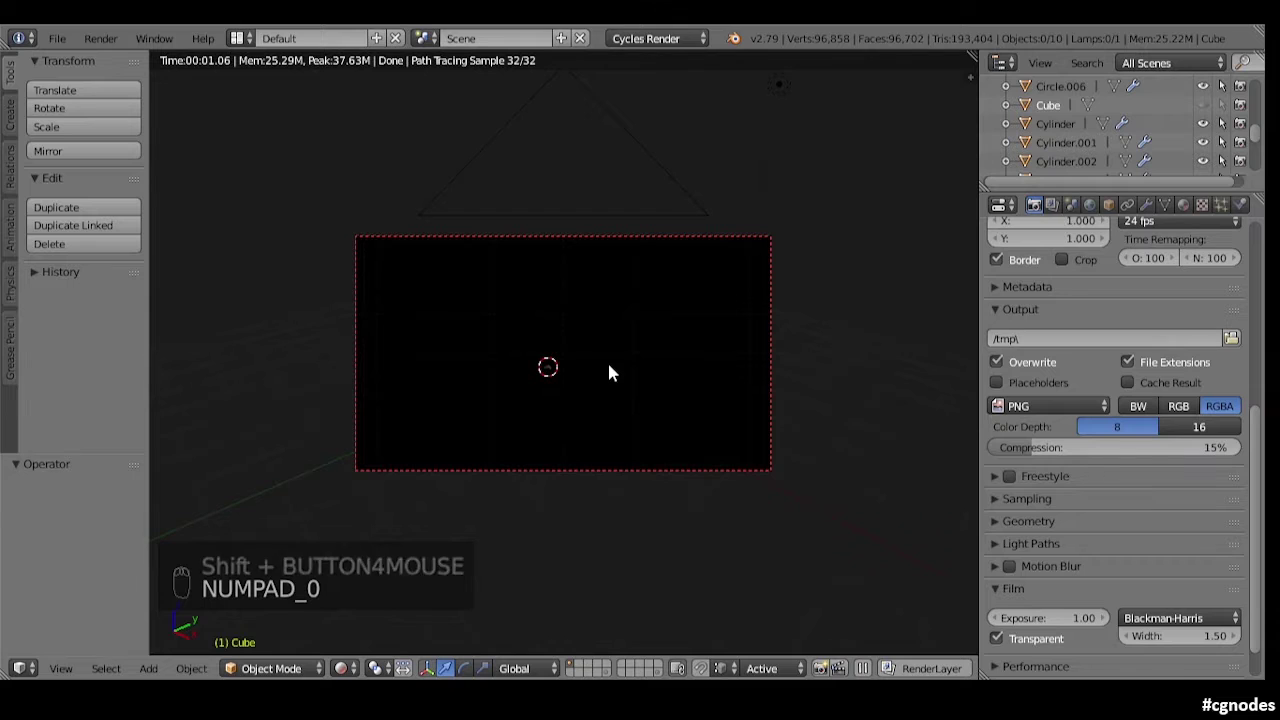
pyautogui.press('Home')
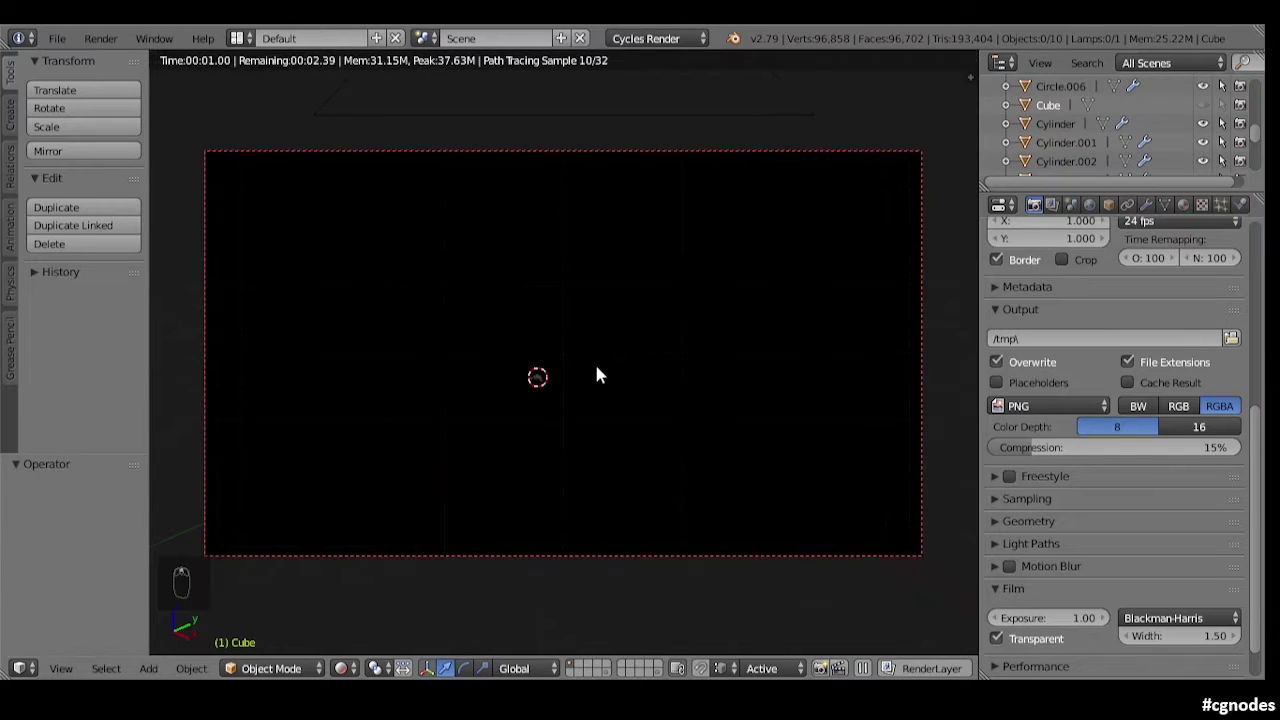
pyautogui.scroll(-2, 596, 375)
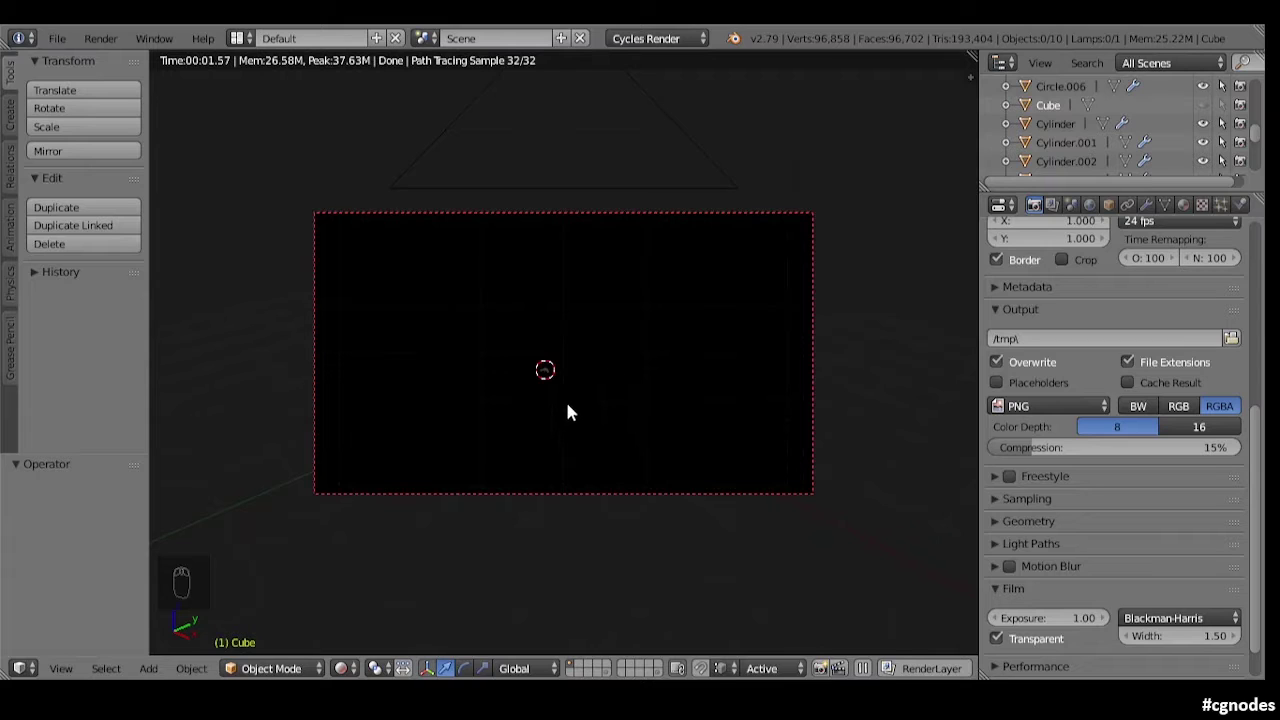
pyautogui.press('n')
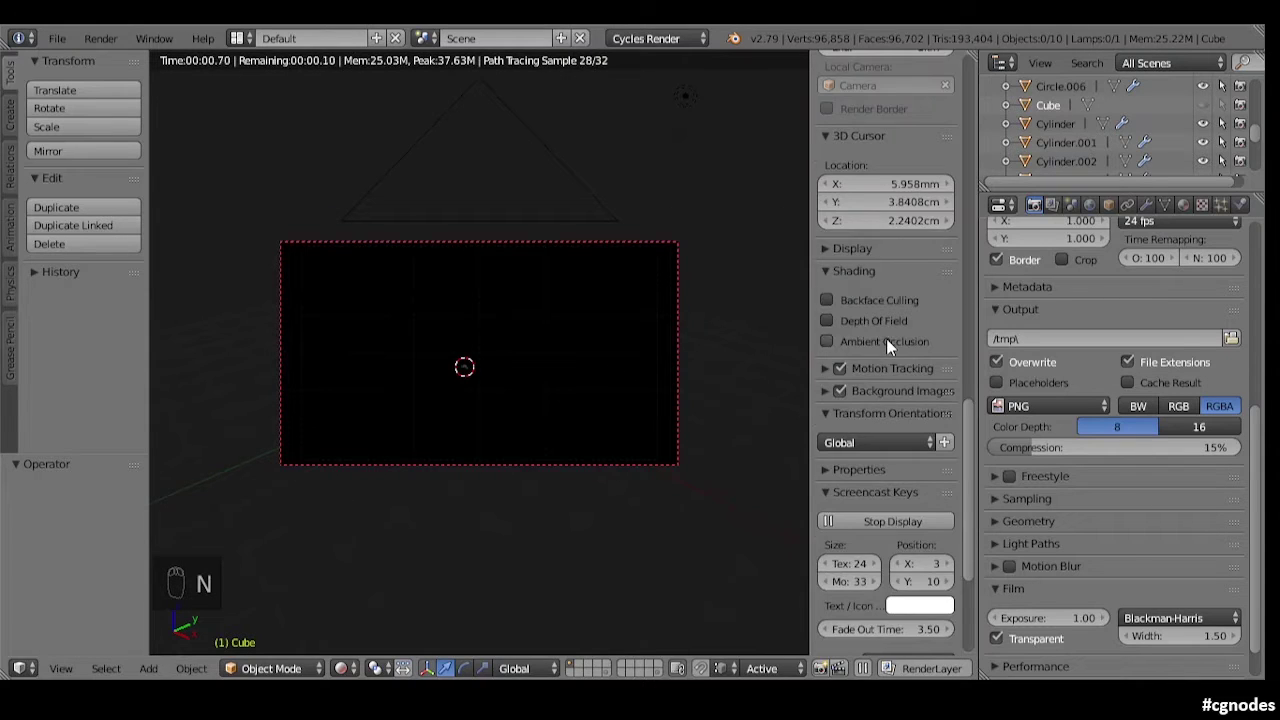
pyautogui.scroll(5, 886, 338)
pyautogui.scroll(10, 886, 338)
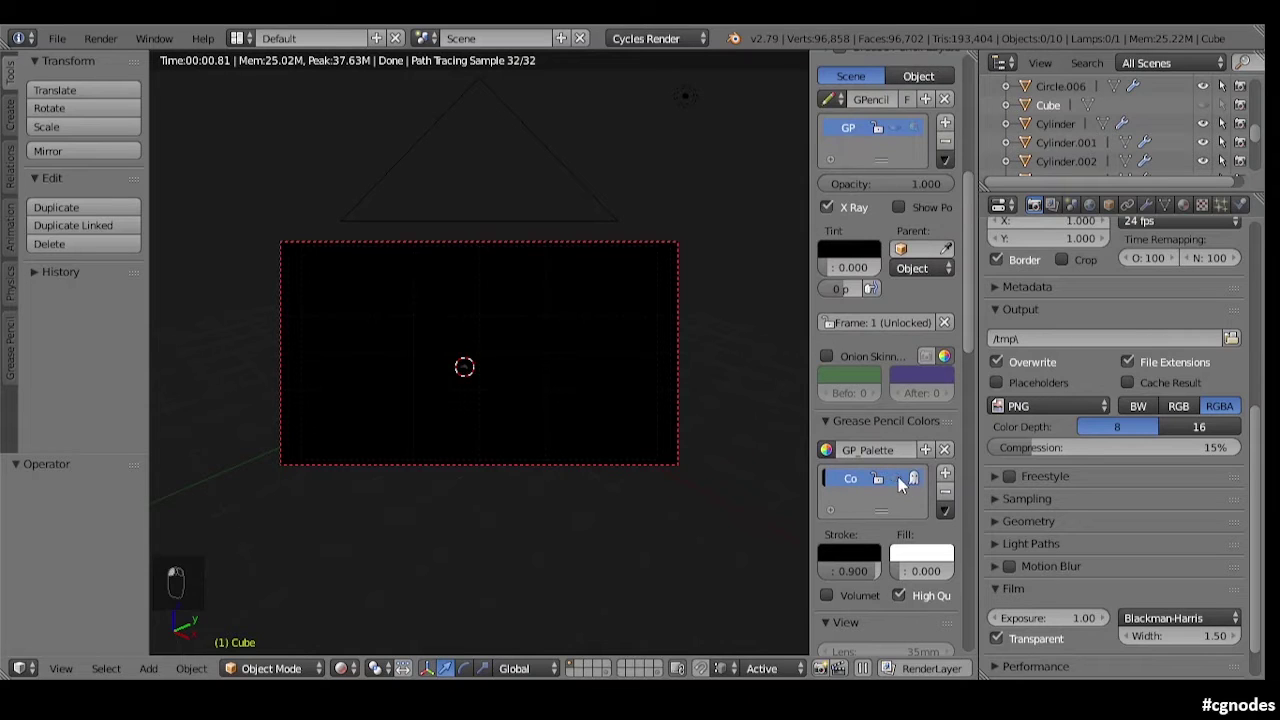
pyautogui.scroll(5, 903, 300)
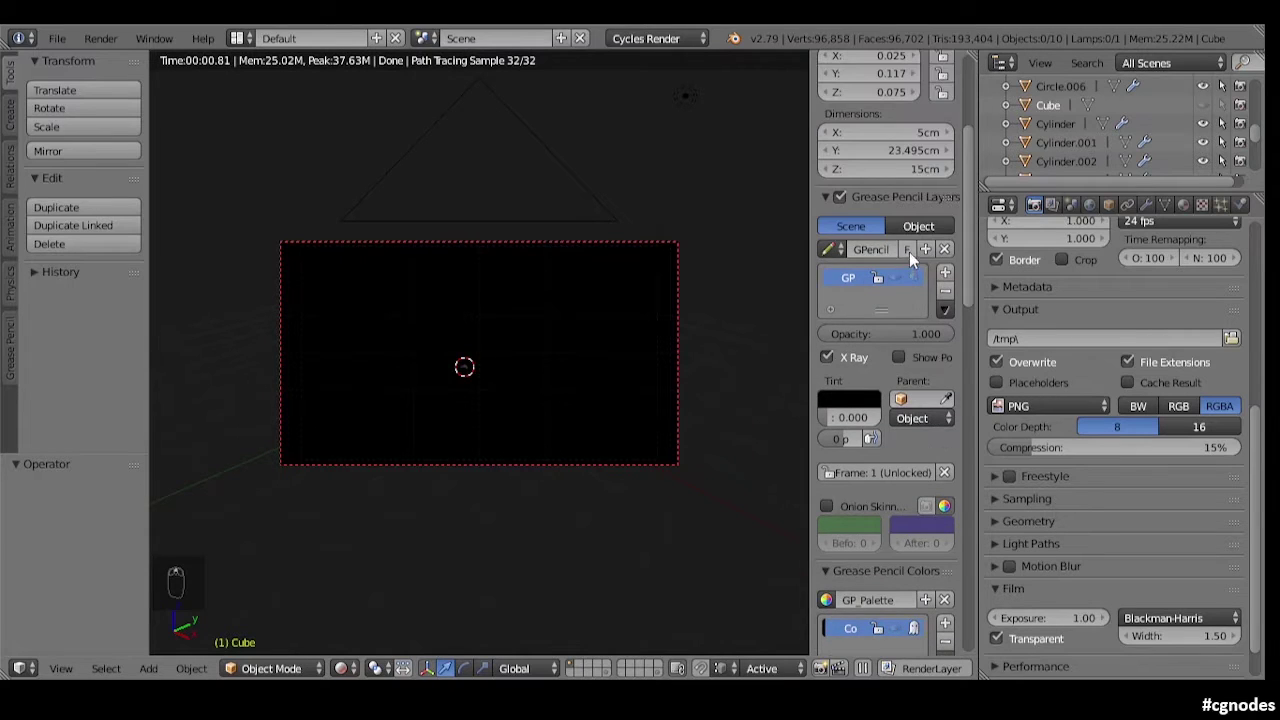
pyautogui.scroll(8, 860, 260)
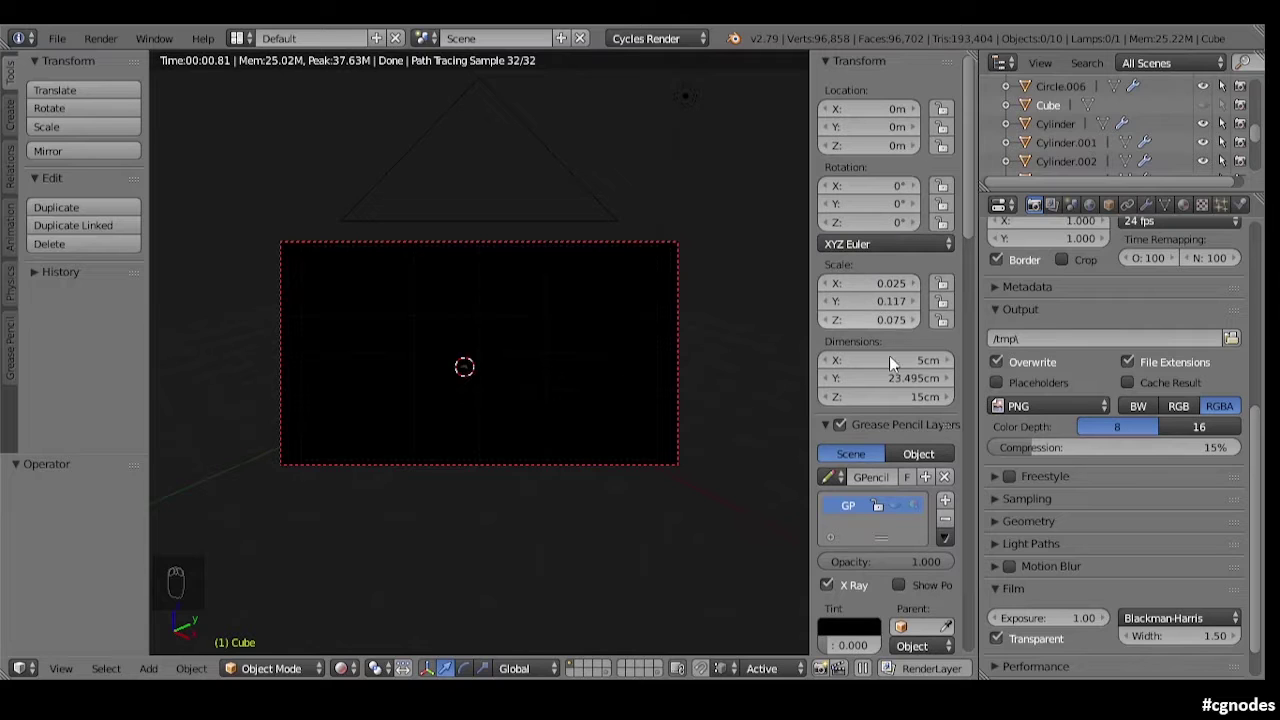
pyautogui.scroll(-12, 867, 400)
pyautogui.click(851, 308)
pyautogui.click(851, 308)
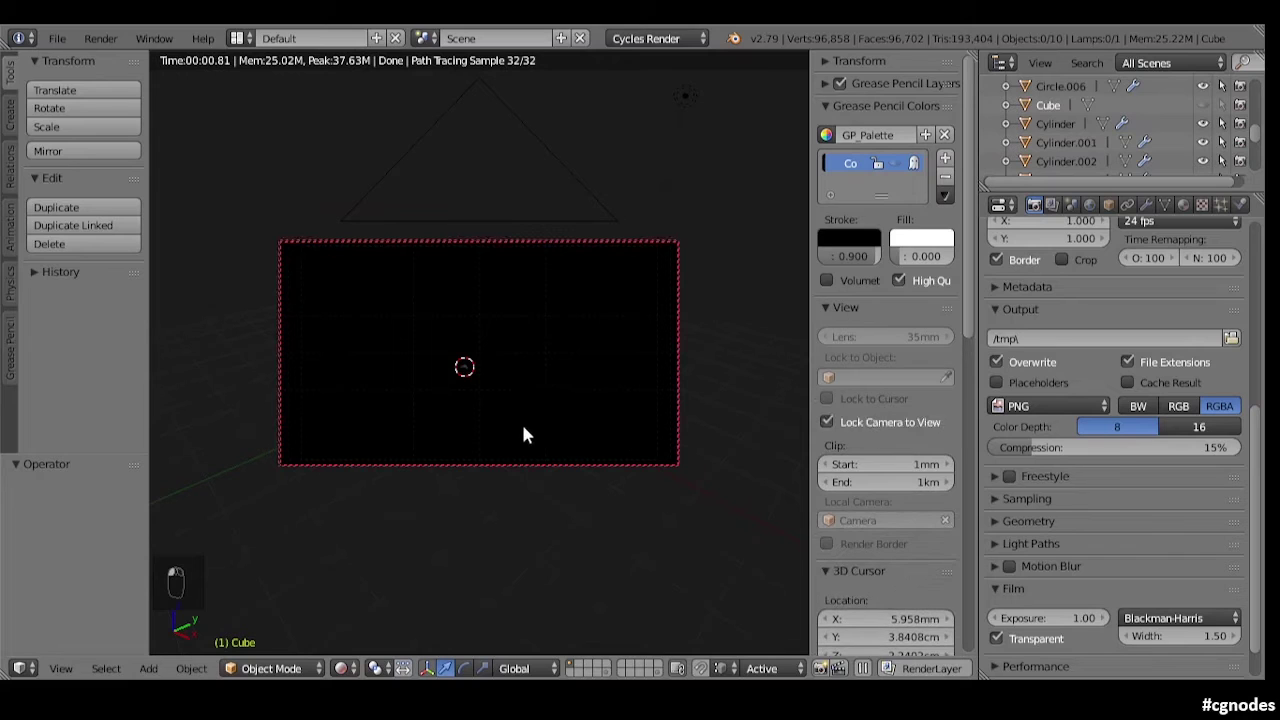
# Step: Return to solid shading and reposition the camera so the side view of the revolver fills its frame
pyautogui.hotkey('shift', 'z')
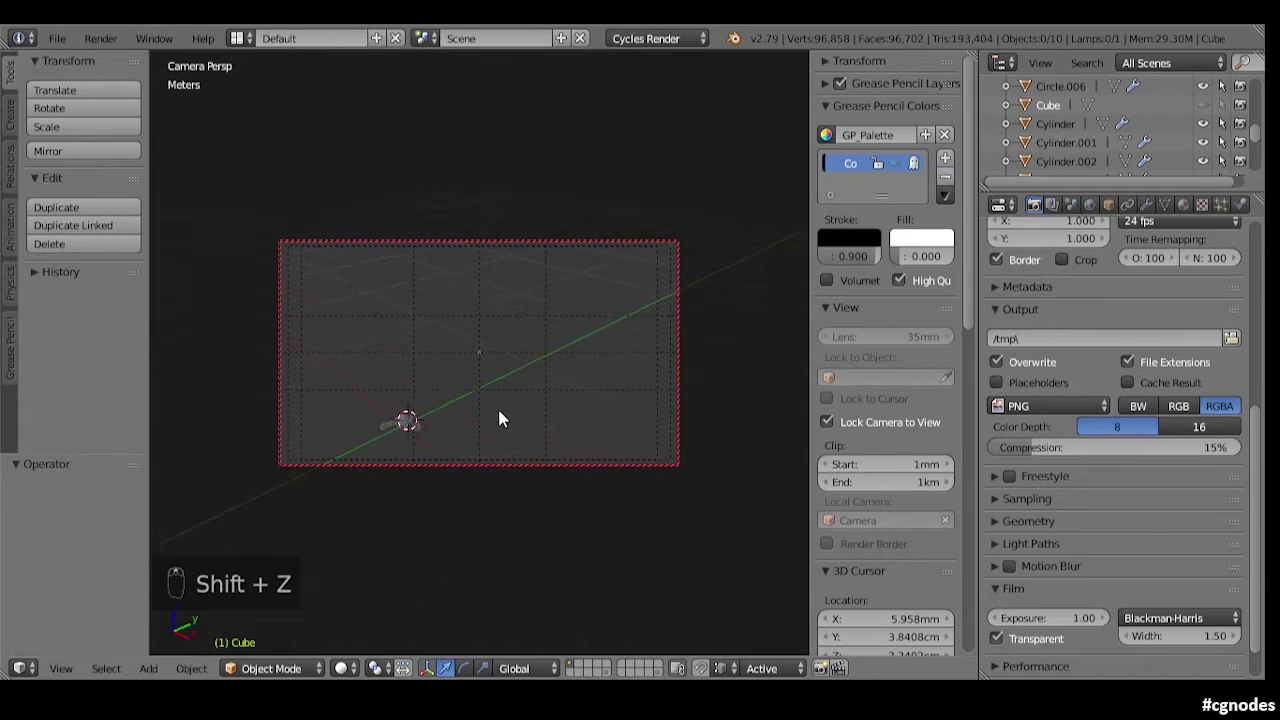
pyautogui.keyDown('shift'); pyautogui.scroll(2, 569, 360); pyautogui.keyUp('shift')
pyautogui.scroll(2, 571, 337)
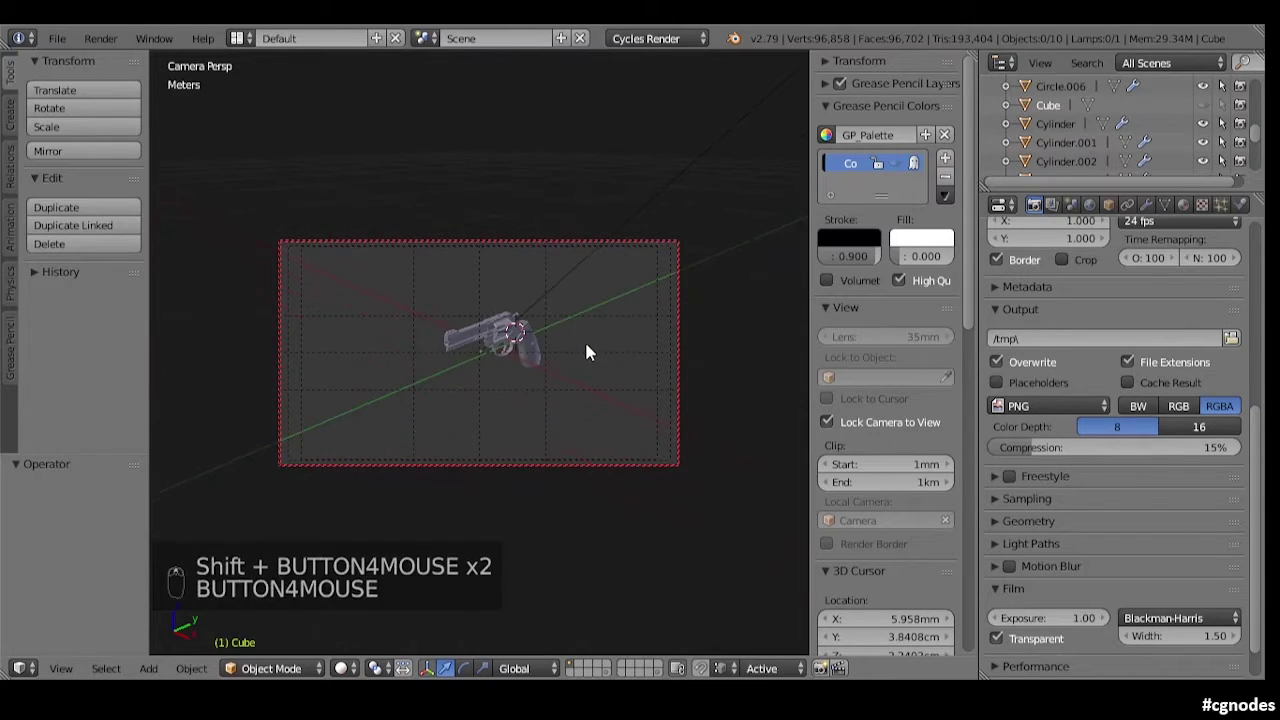
pyautogui.keyDown('shift'); pyautogui.scroll(1, 540, 370); pyautogui.keyUp('shift')
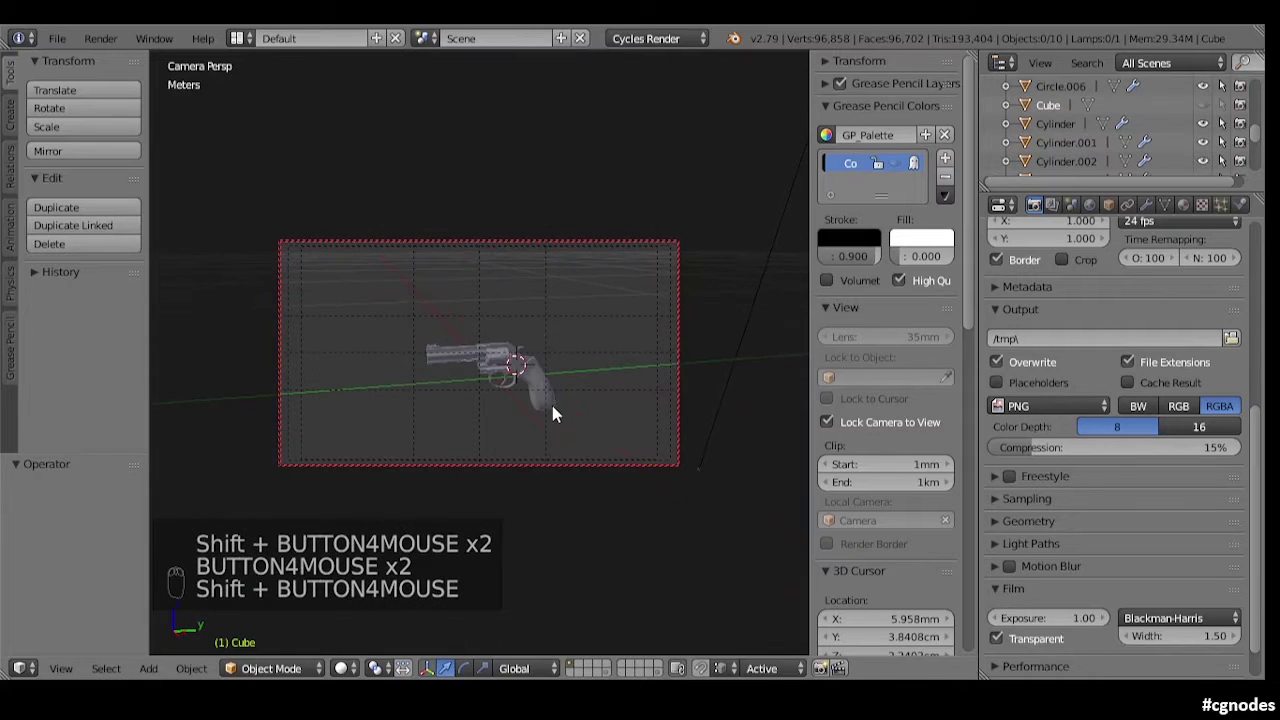
pyautogui.keyDown('shift'); pyautogui.scroll(1, 540, 395); pyautogui.keyUp('shift')
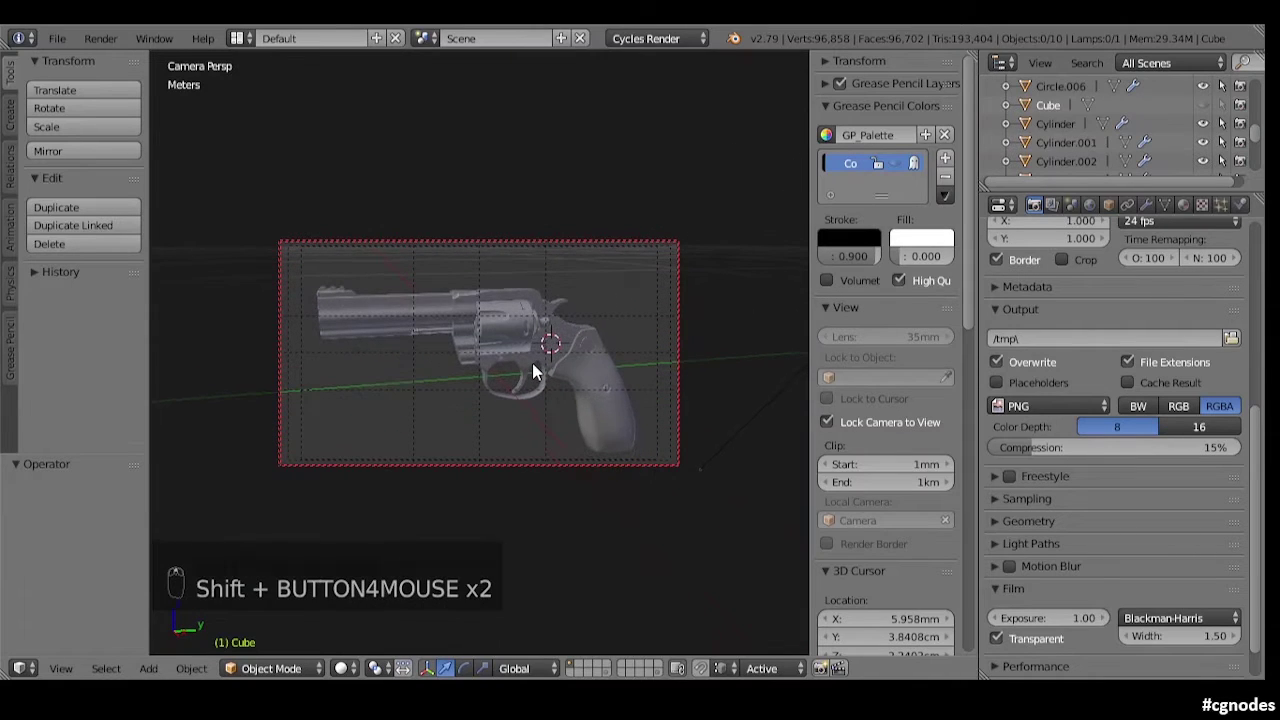
pyautogui.scroll(1, 533, 372)
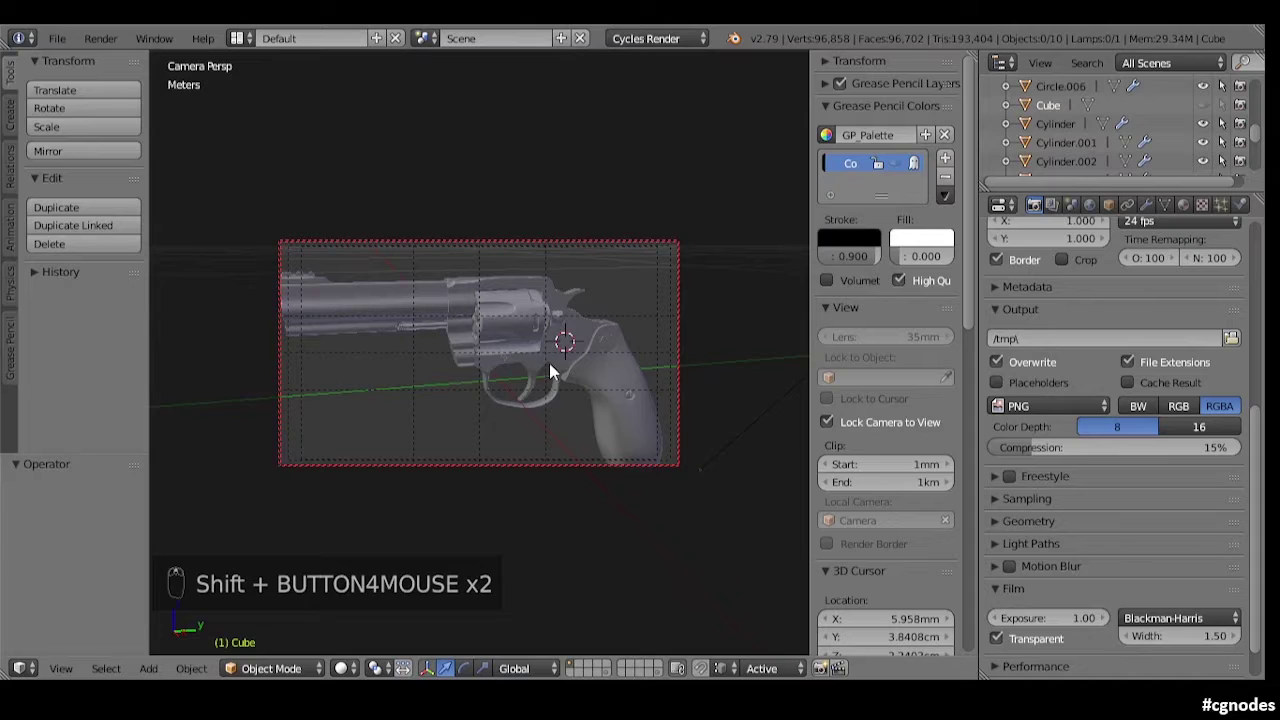
pyautogui.scroll(-1, 545, 372)
# Step: Leave the camera view, hide the view properties, and apply the Mirror modifier on the revolver's grip
pyautogui.moveTo(528, 375); pyautogui.dragTo(585, 388, button='middle')
pyautogui.scroll(6, 585, 388)
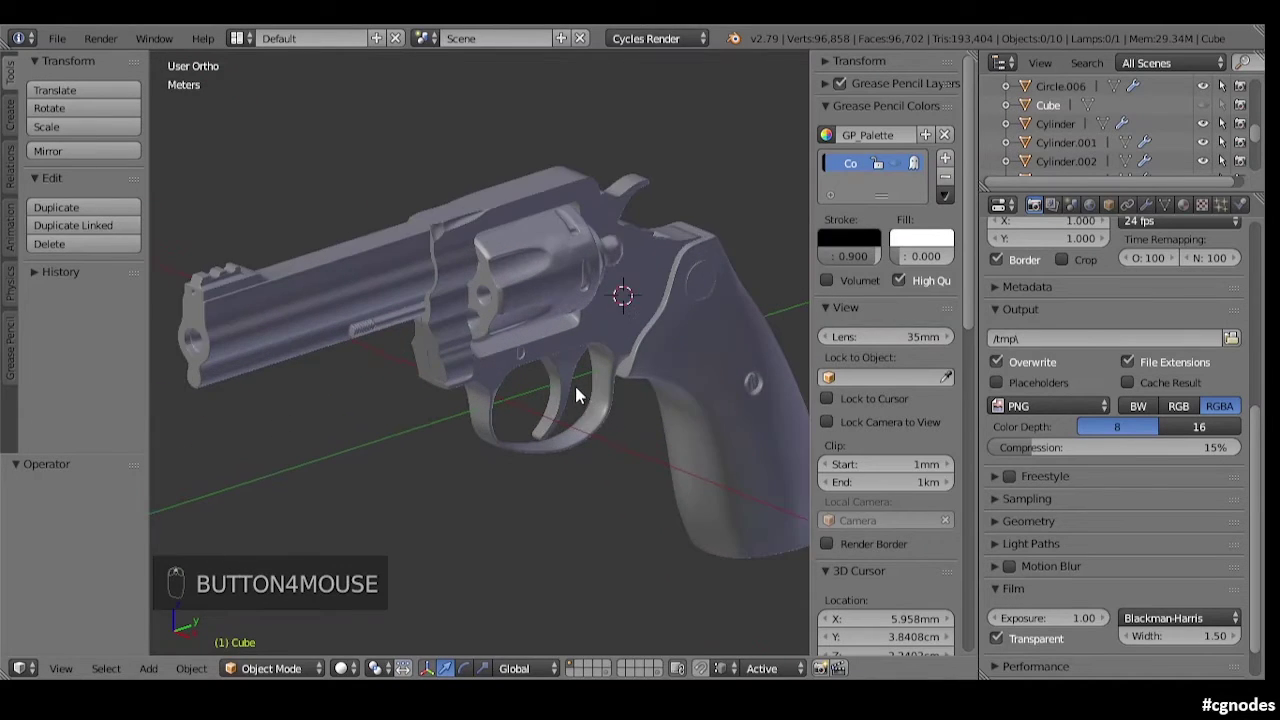
pyautogui.press('n')
pyautogui.scroll(-1, 725, 395)
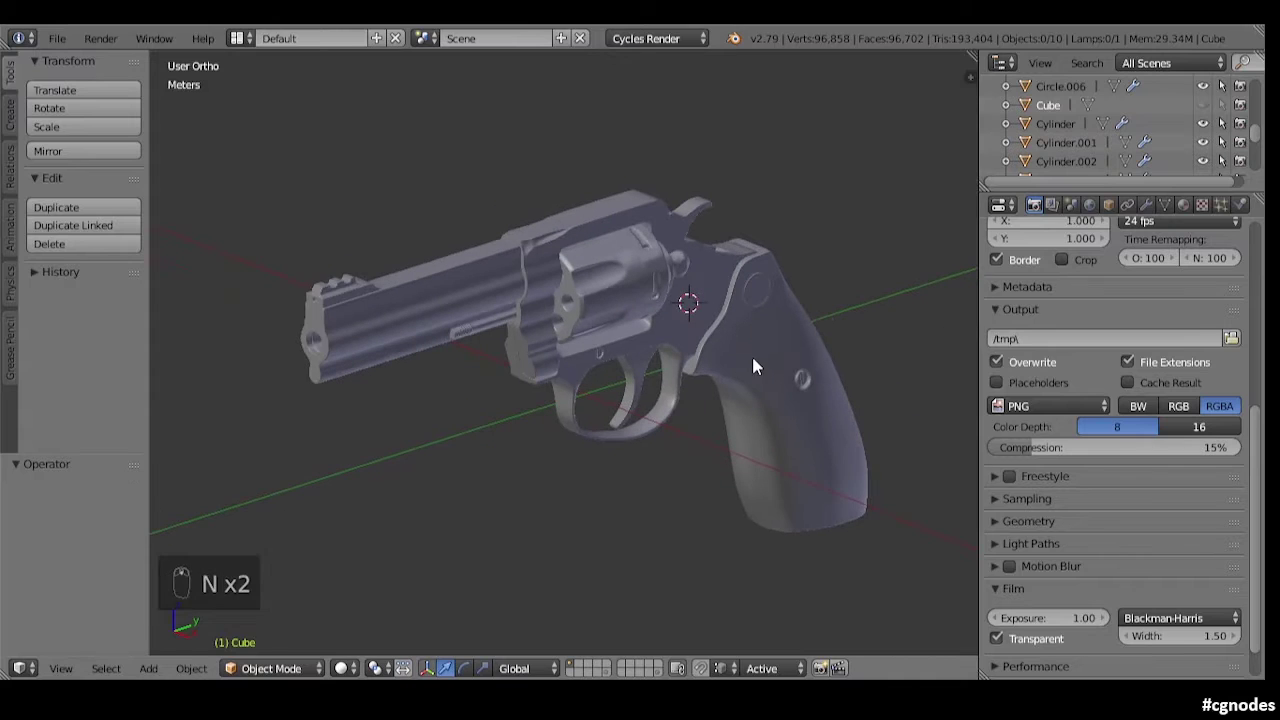
pyautogui.rightClick(755, 355)
pyautogui.click(1150, 206)
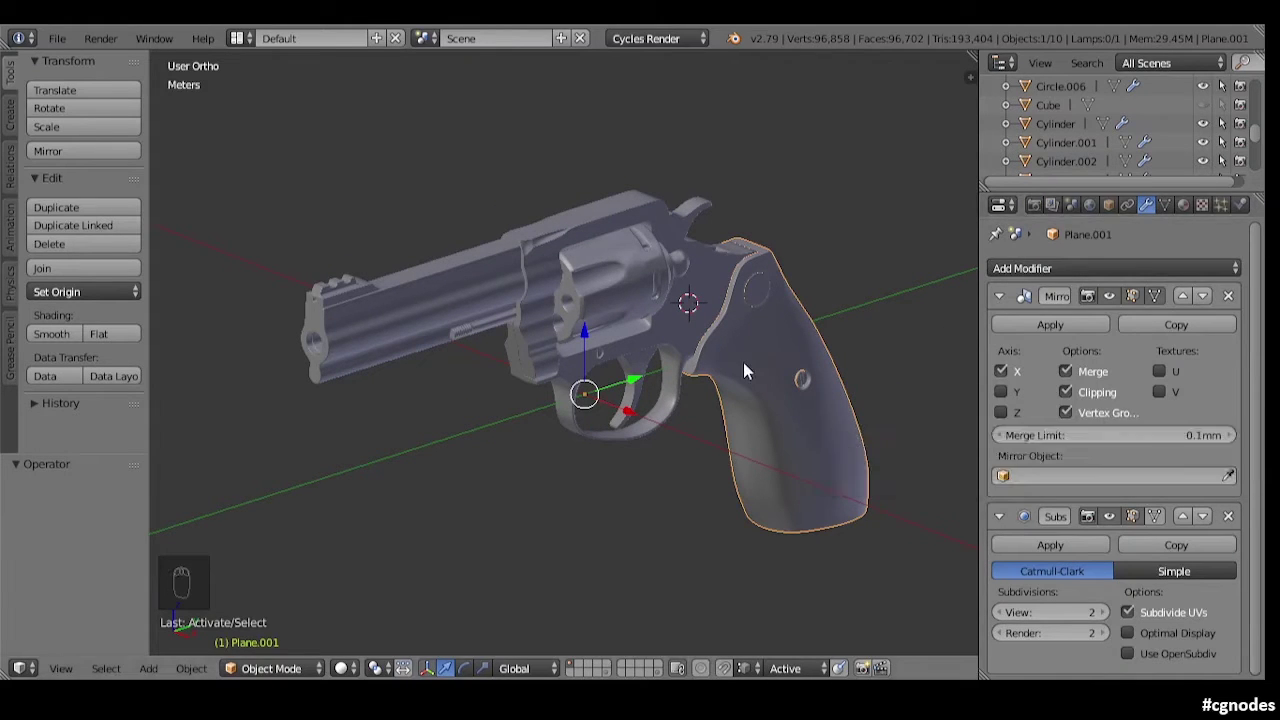
pyautogui.moveTo(773, 340); pyautogui.dragTo(687, 303, button='middle')
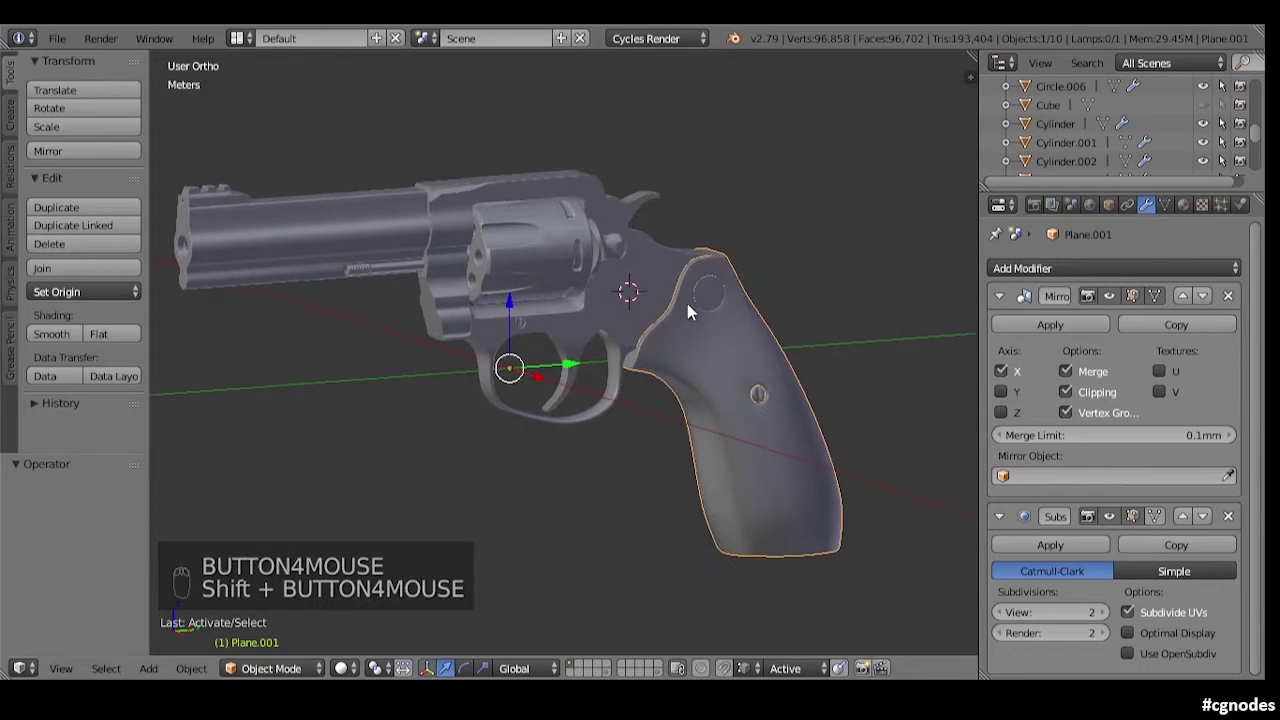
pyautogui.click(1098, 323)
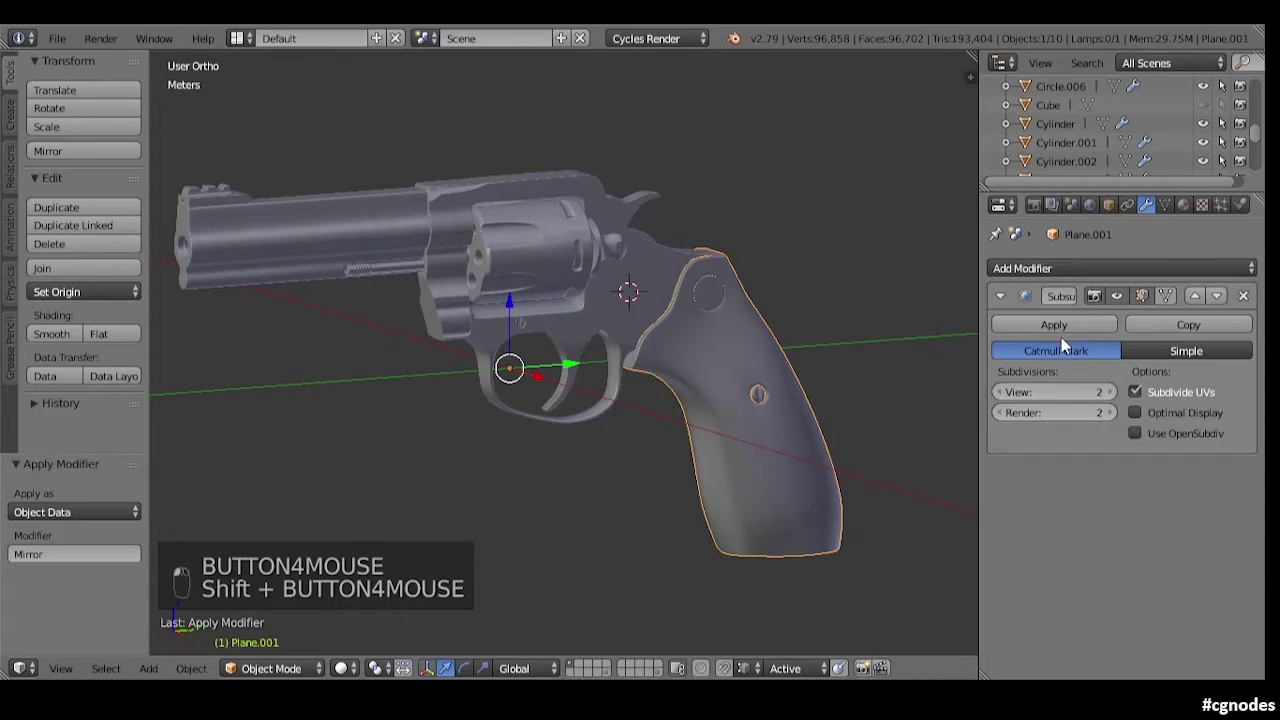
# Step: Check the modifiers on the revolver's frame, cylinder and ejector-rod parts
pyautogui.rightClick(640, 290)
pyautogui.rightClick(579, 254)
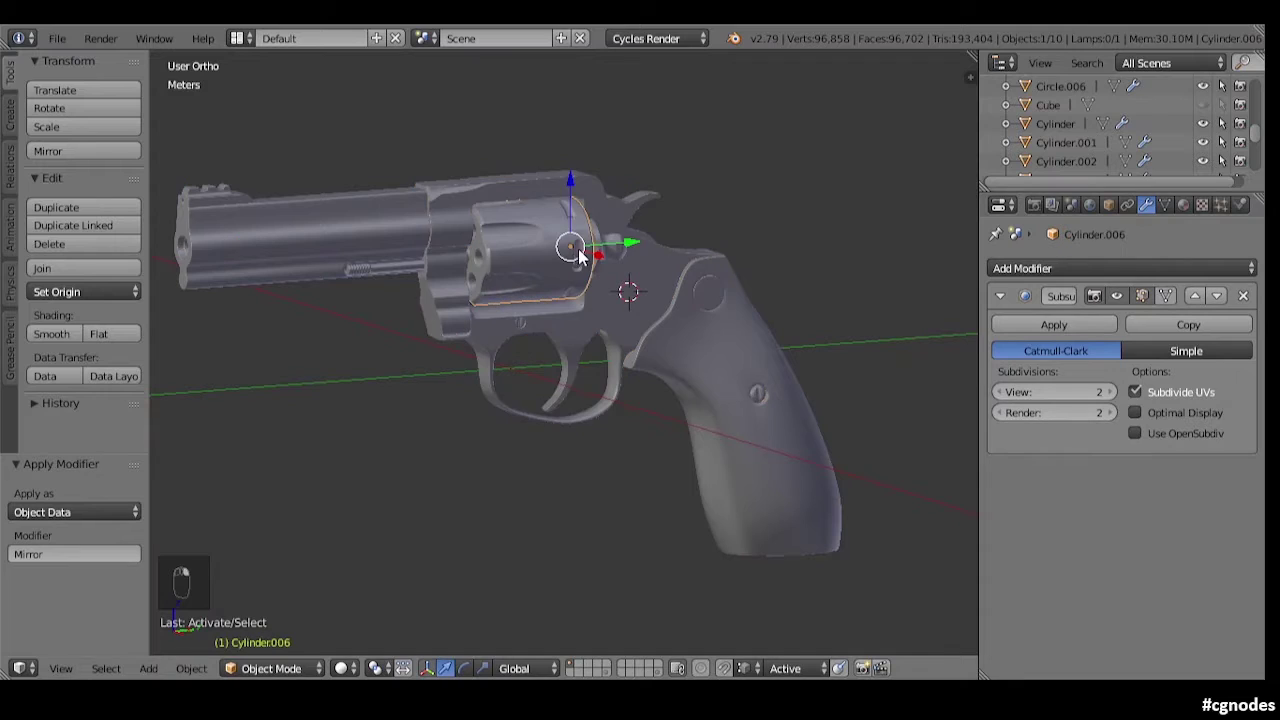
pyautogui.rightClick(629, 216)
pyautogui.rightClick(373, 271)
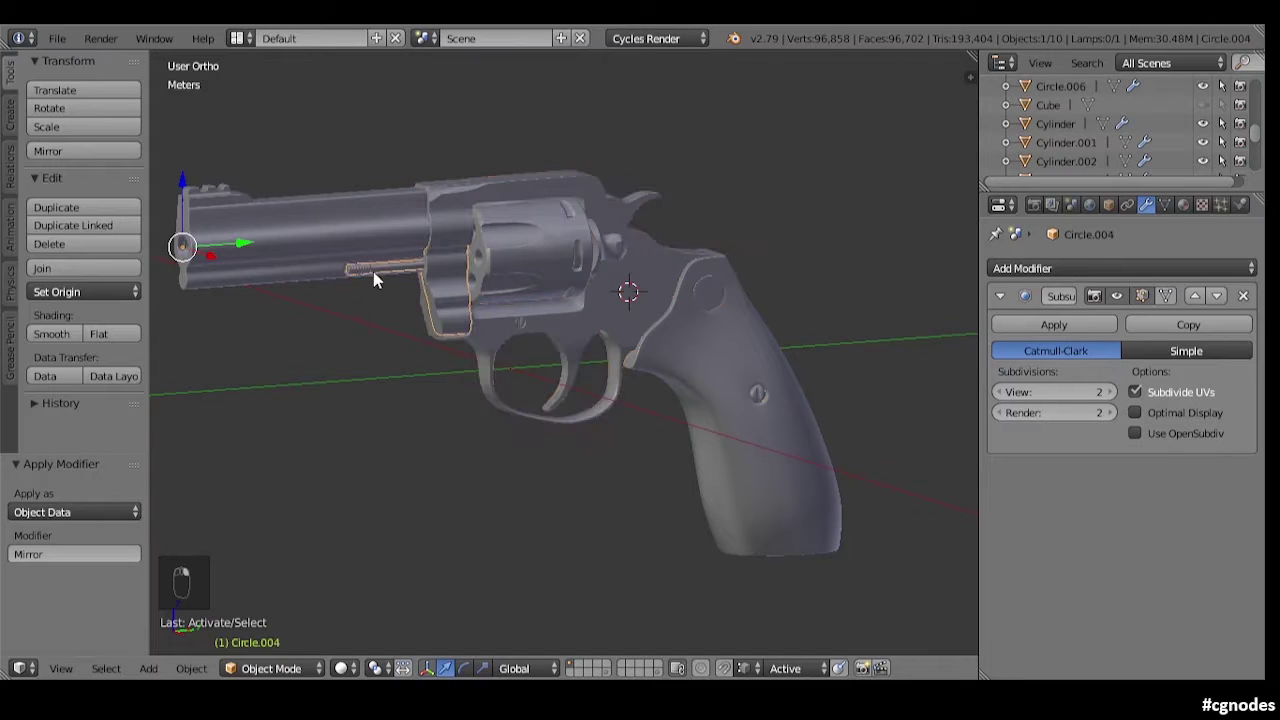
pyautogui.rightClick(500, 251)
# Step: Join the barrel, cylinder, frame and grip into one object, with the grip as the active object
pyautogui.rightClick(368, 235)
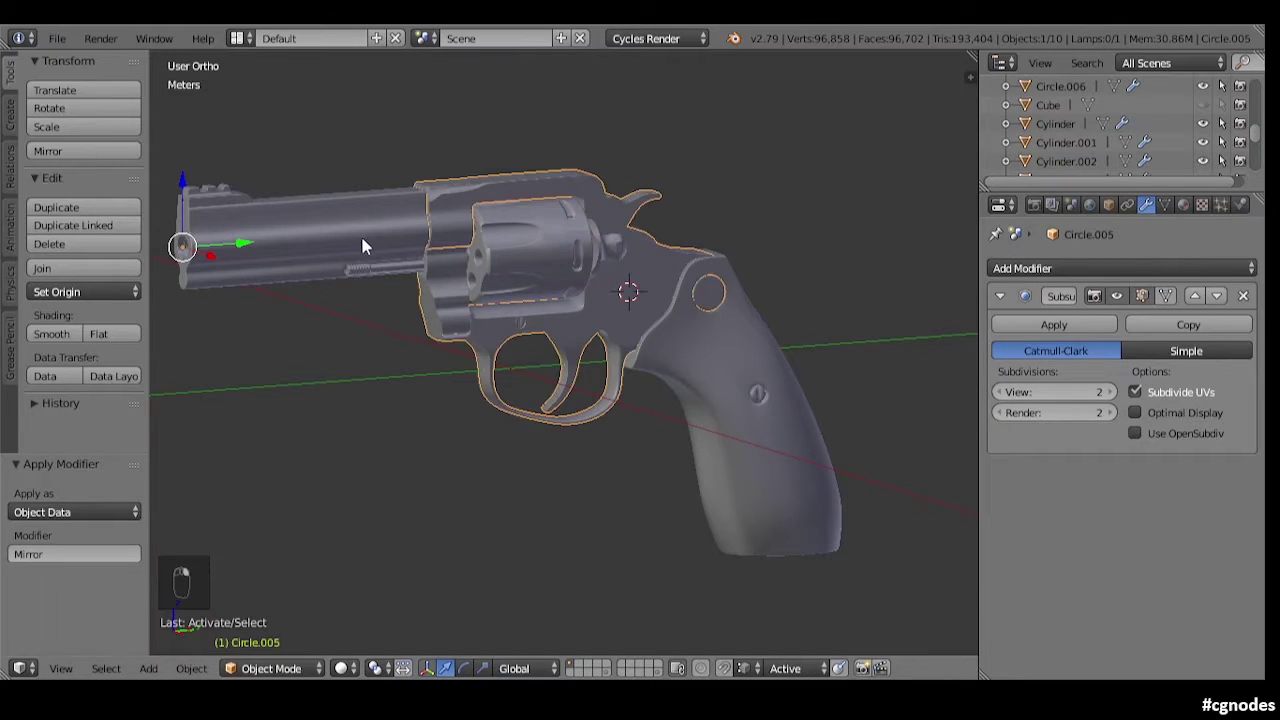
pyautogui.keyDown('shift'); pyautogui.rightClick(508, 240); pyautogui.keyUp('shift')
pyautogui.keyDown('shift'); pyautogui.rightClick(643, 215); pyautogui.keyUp('shift')
pyautogui.keyDown('shift'); pyautogui.rightClick(743, 345); pyautogui.keyUp('shift')
pyautogui.hotkey('ctrl', 'j')
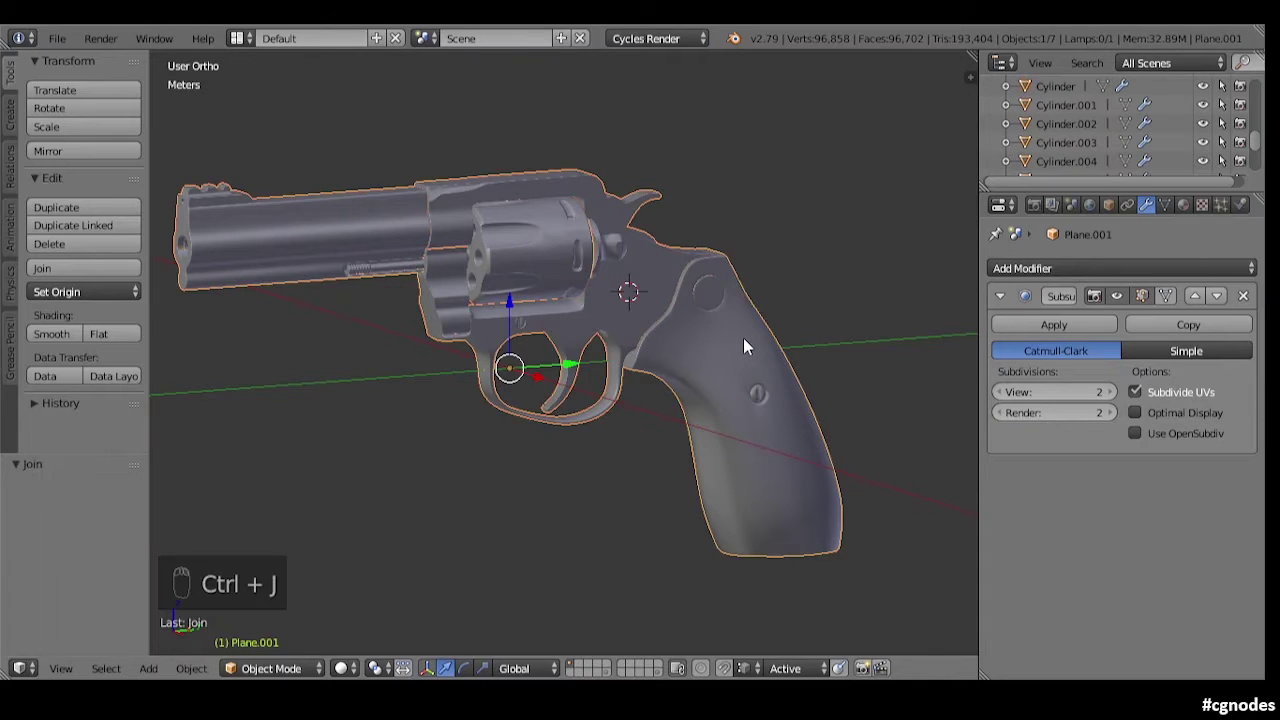
# Step: Temporarily move the joined revolver object aside to check which parts are still separate, and cancel the move
pyautogui.press('a')
pyautogui.rightClick(611, 304)
pyautogui.press('g')
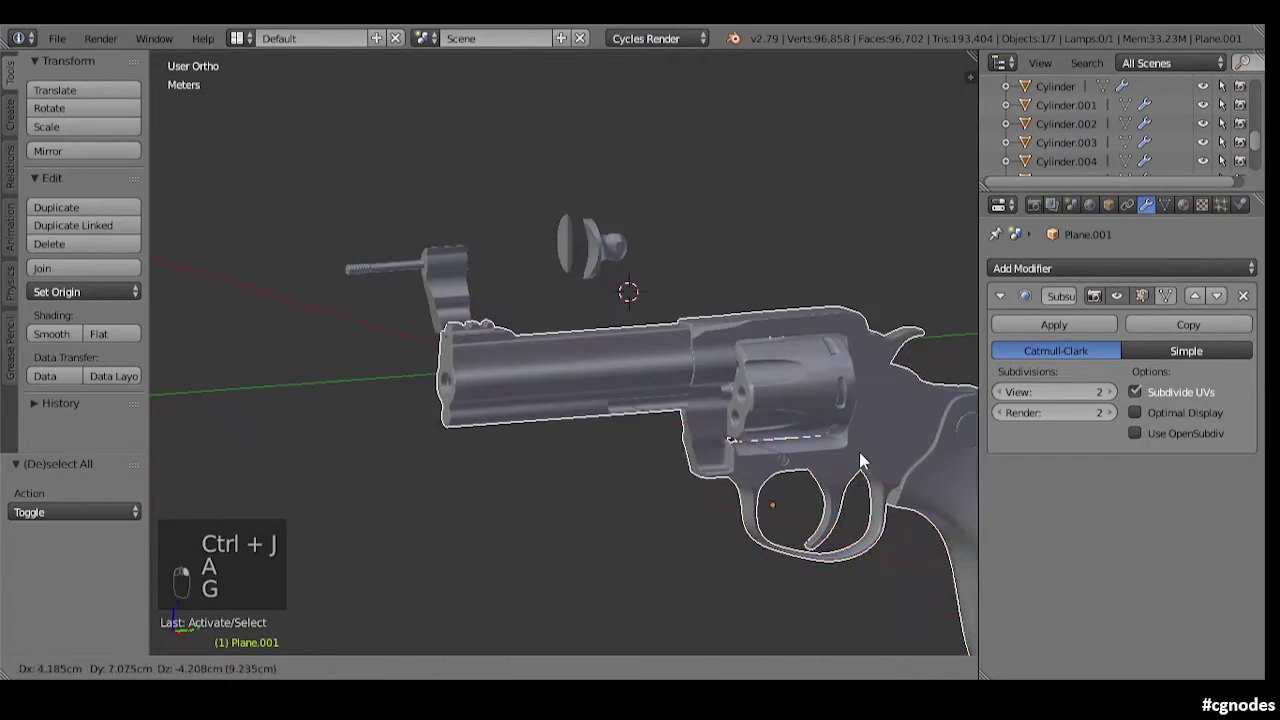
pyautogui.rightClick(765, 444)
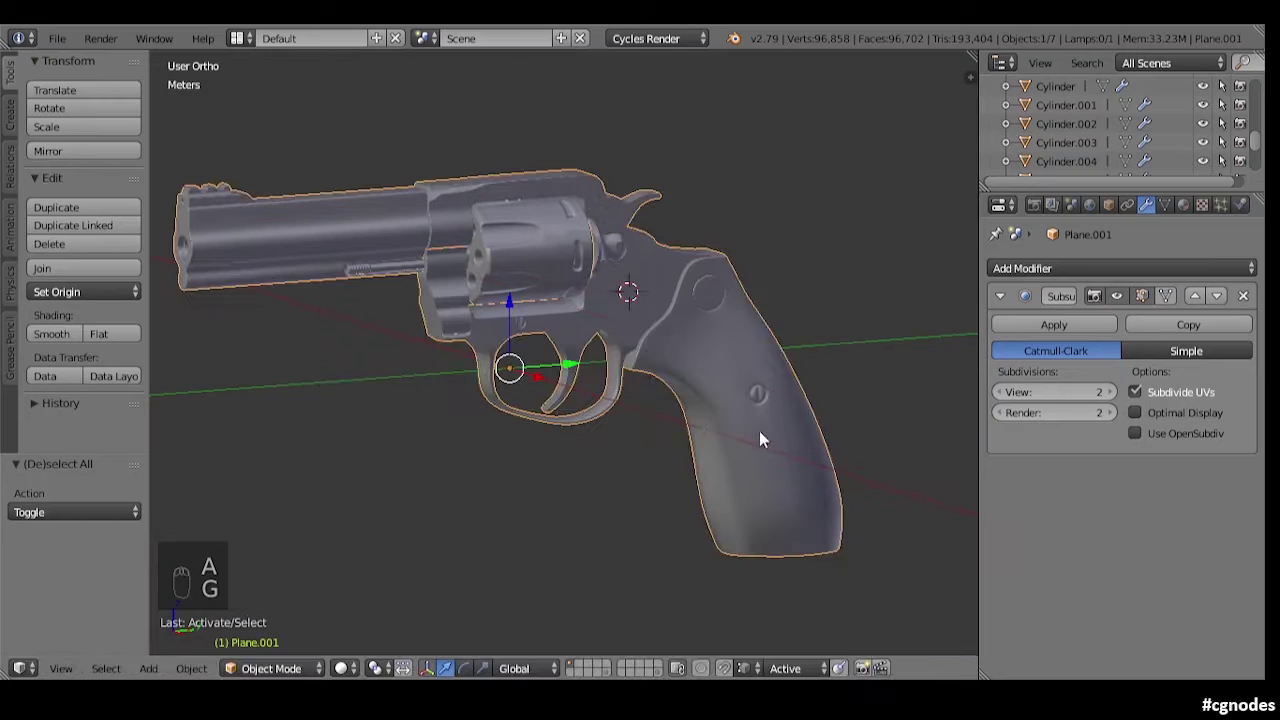
# Step: Join the ejector rod and crane part with the main revolver object
pyautogui.keyDown('shift'); pyautogui.rightClick(455, 308); pyautogui.keyUp('shift')
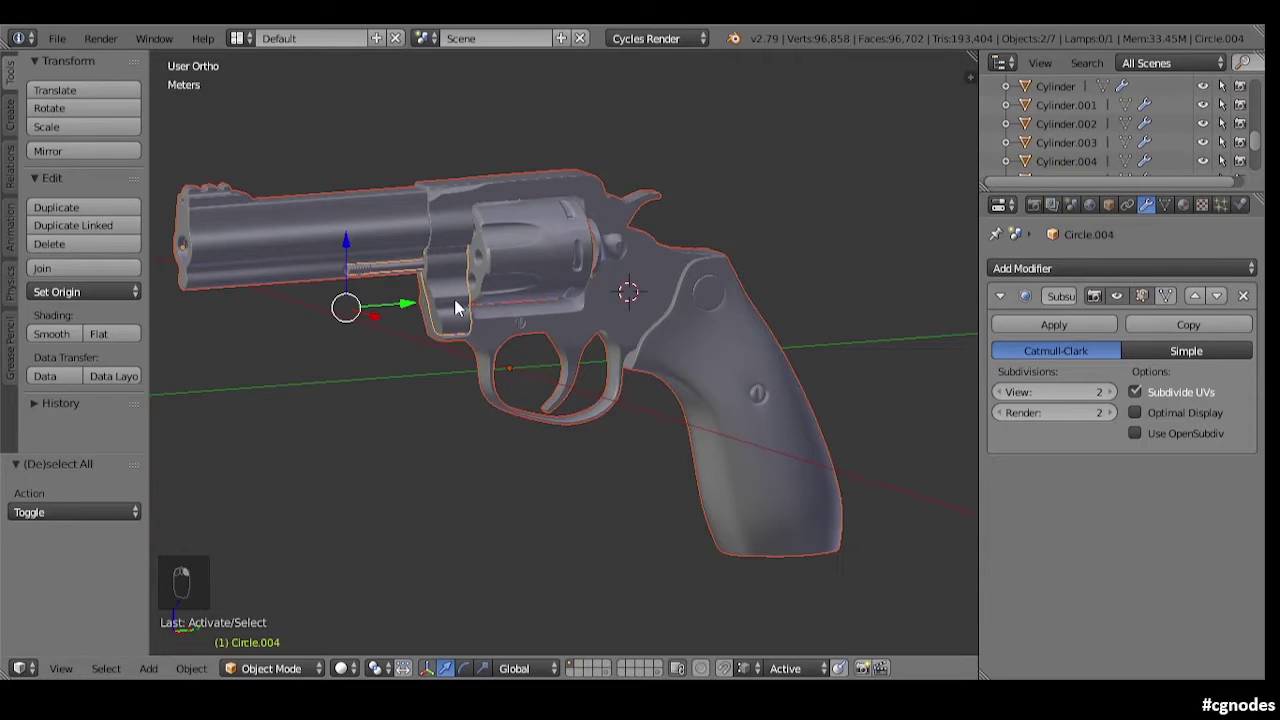
pyautogui.hotkey('ctrl', 'j')
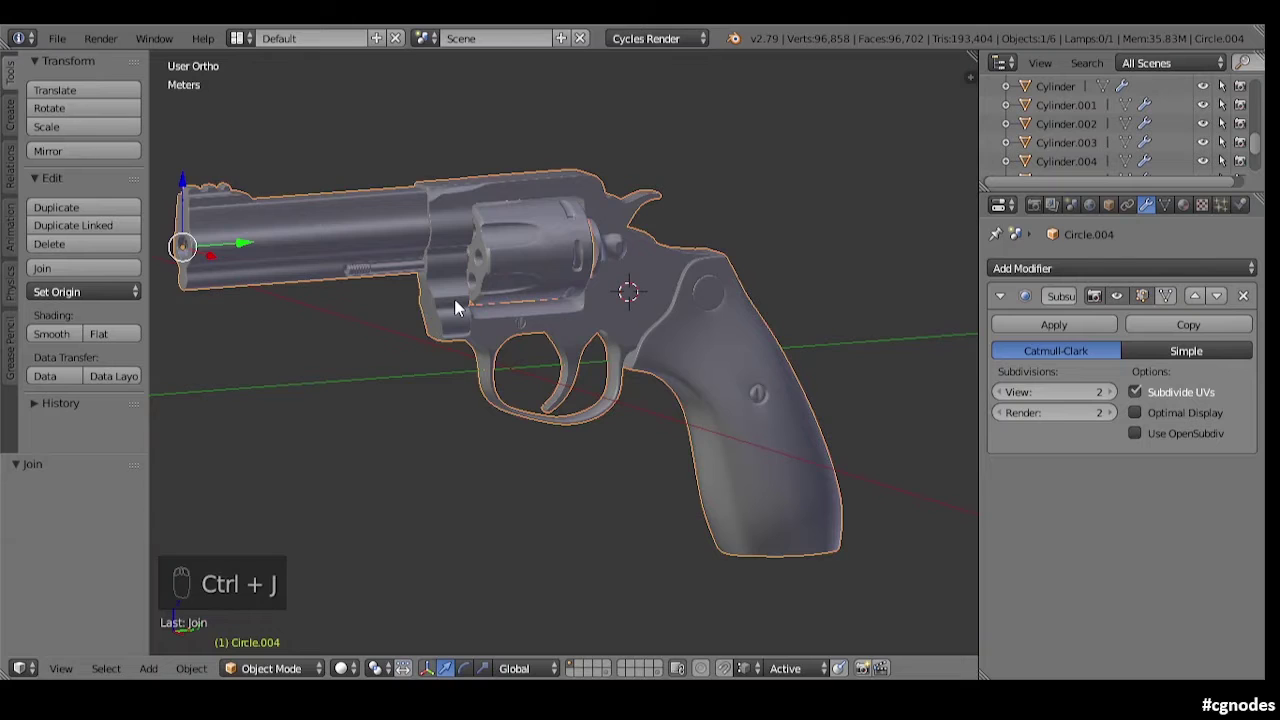
pyautogui.press('g')
pyautogui.rightClick(592, 277)
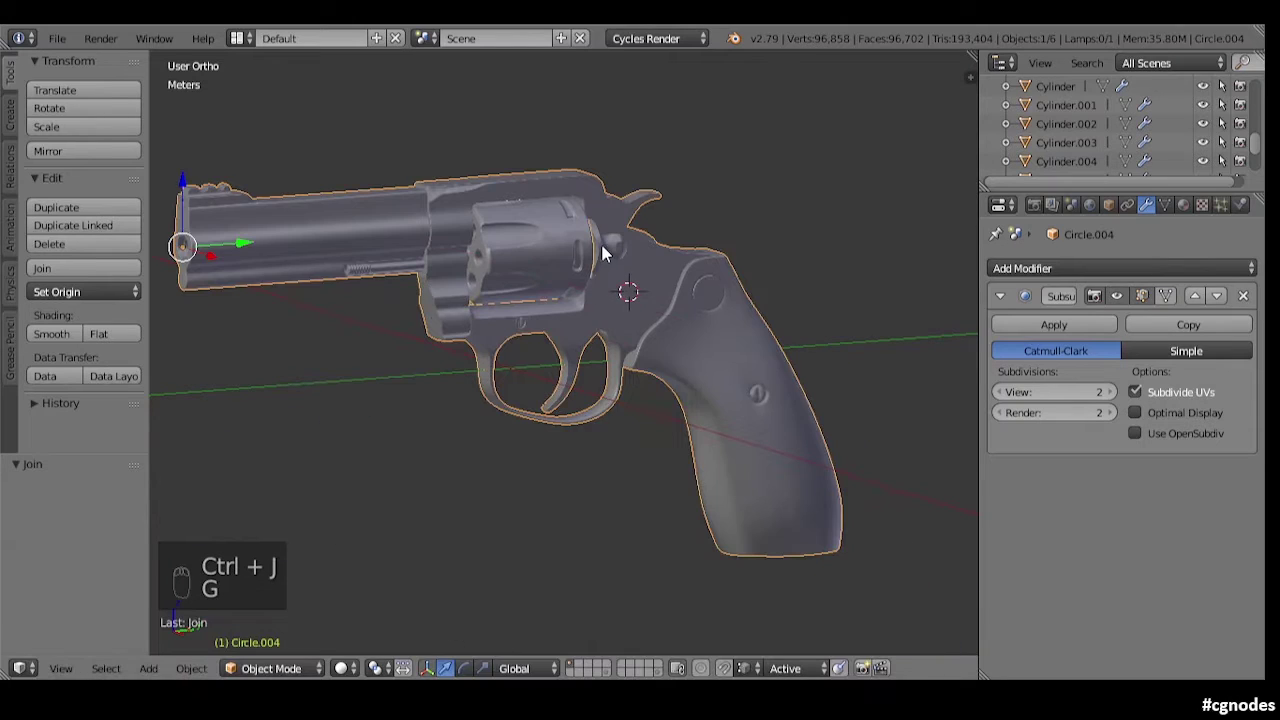
# Step: Join the two small parts behind the cylinder, Cylinder.005 and Cylinder.004, with the main revolver object, keeping Cylinder.004 active
pyautogui.keyDown('shift'); pyautogui.rightClick(567, 303); pyautogui.keyUp('shift')
pyautogui.moveTo(412, 315); pyautogui.dragTo(731, 338, button='middle')
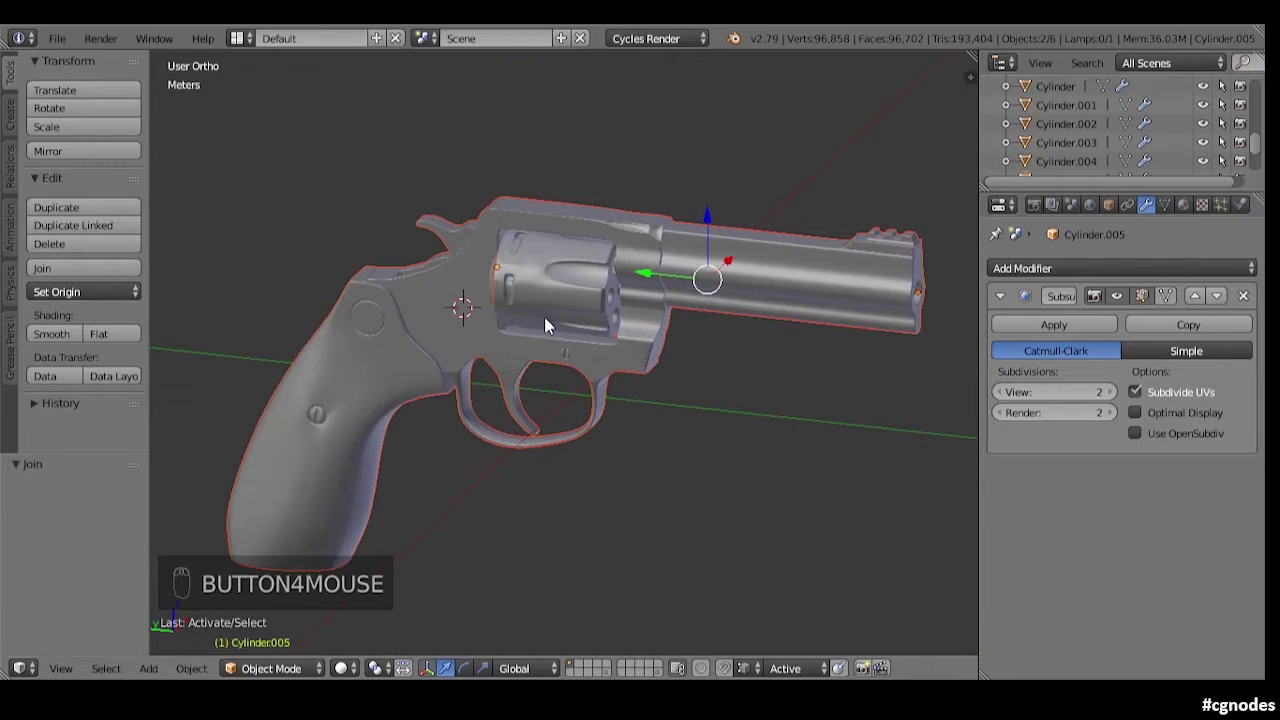
pyautogui.moveTo(544, 316); pyautogui.dragTo(597, 301, button='middle')
pyautogui.keyDown('shift'); pyautogui.rightClick(550, 284); pyautogui.keyUp('shift')
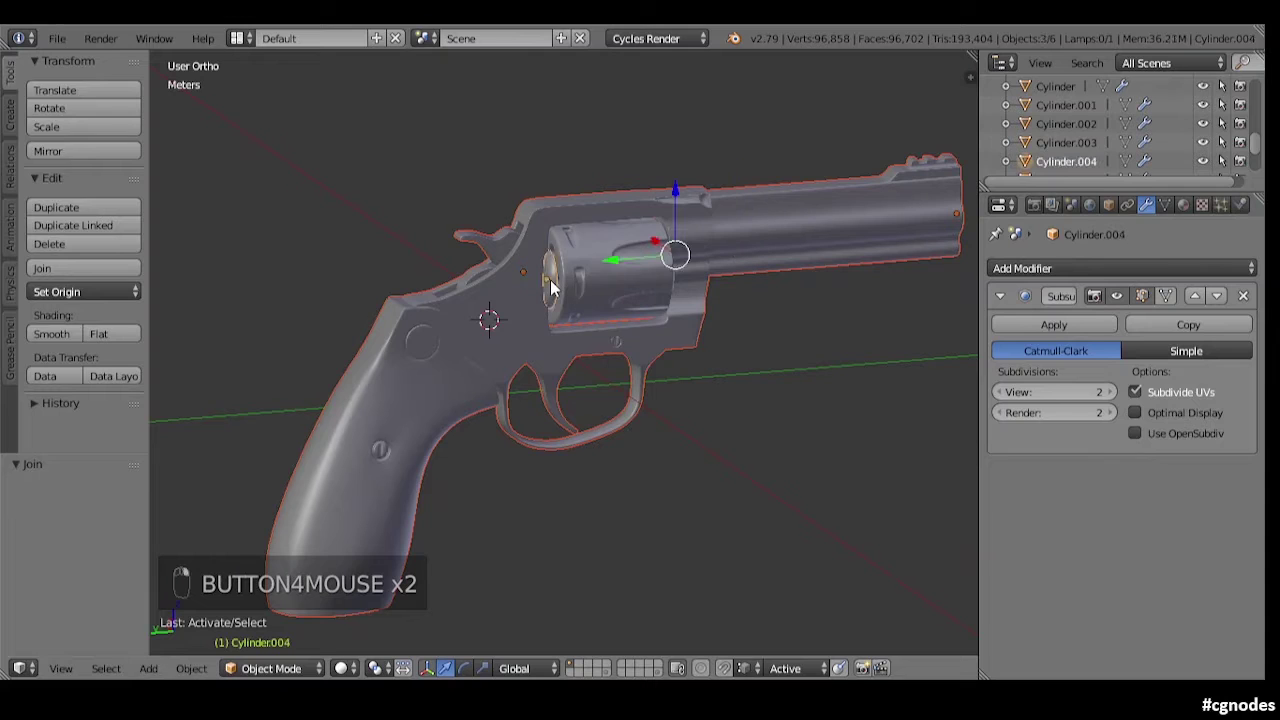
pyautogui.hotkey('ctrl', 'j')
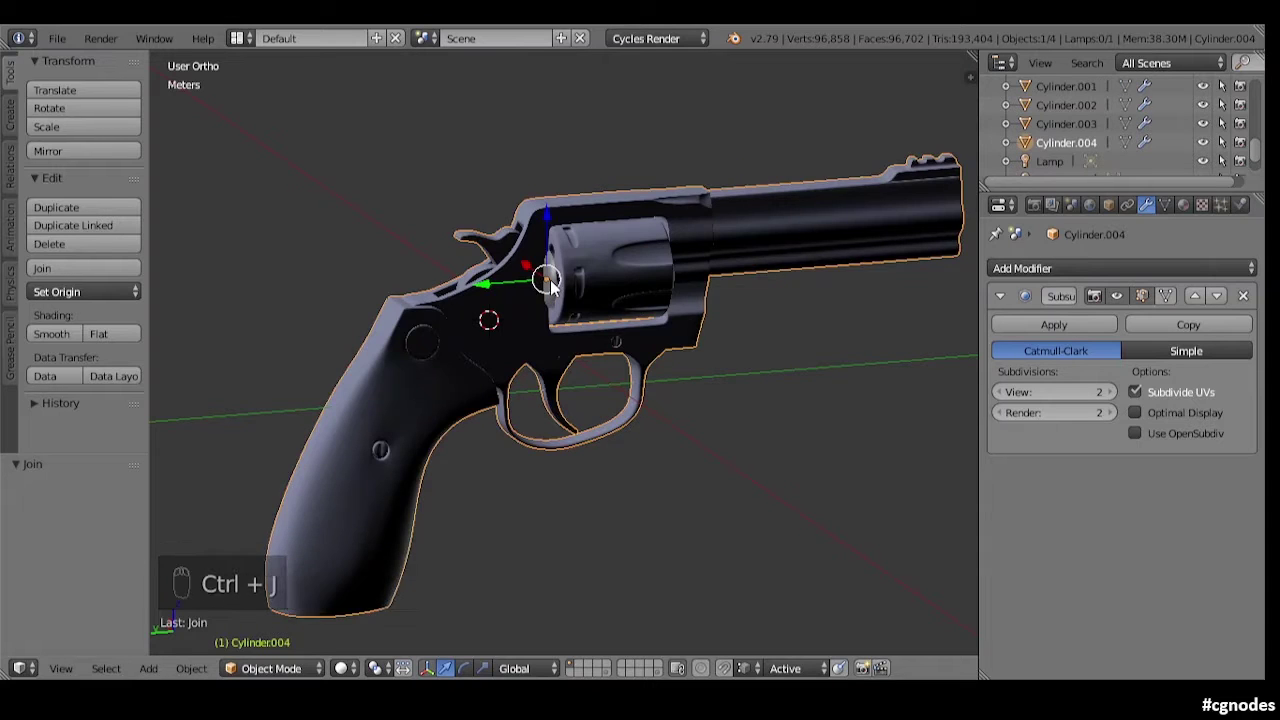
# Step: Recalculate the normals of the entire joined revolver mesh in Edit Mode and return to Object Mode
pyautogui.press('a')
pyautogui.press('a')
pyautogui.press('Tab')
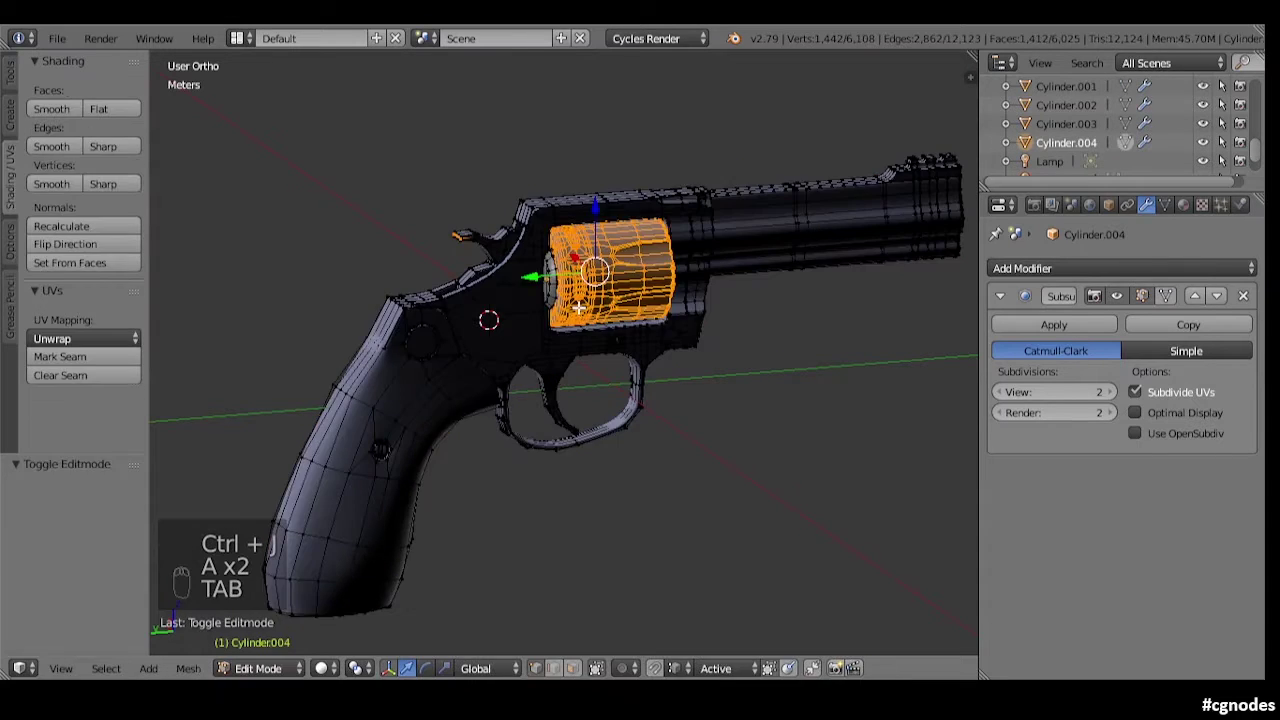
pyautogui.press('a')
pyautogui.press('a')
pyautogui.click(90, 222)
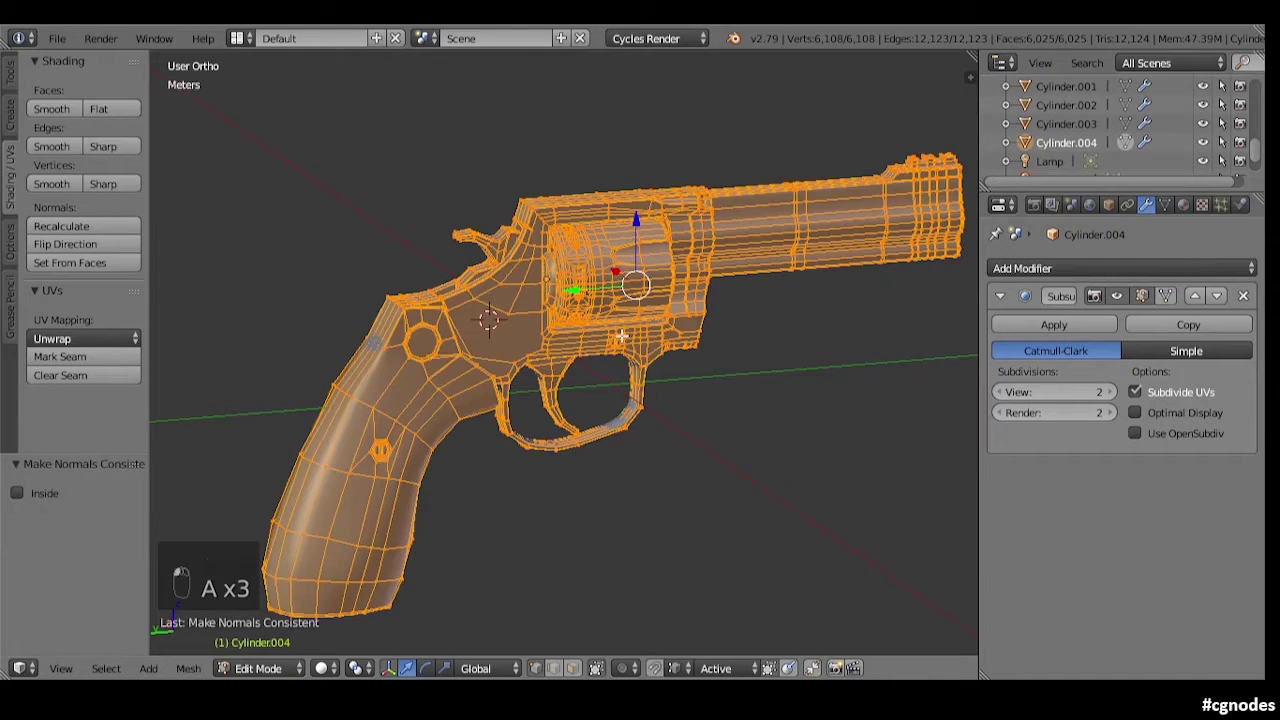
pyautogui.press('a')
pyautogui.press('Tab')
# Step: Save the blend file, overwriting the existing version
pyautogui.moveTo(560, 360); pyautogui.dragTo(575, 307, button='middle')
pyautogui.hotkey('ctrl', 's')
pyautogui.click(549, 323)
# Step: Snap the 3D cursor to the scene centre and add a plane with a 1 m radius there as the ground
pyautogui.press('a')
pyautogui.rightClick(688, 354)
pyautogui.scroll(-4, 696, 359)
pyautogui.press('a')
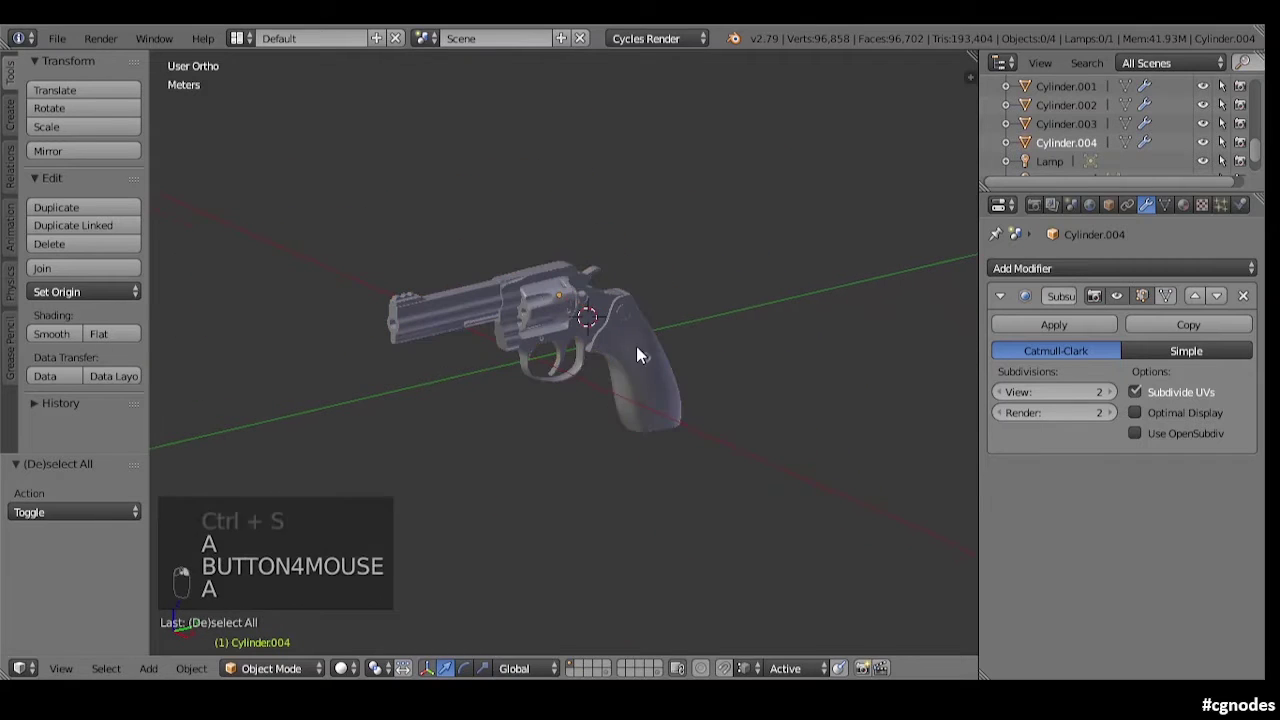
pyautogui.hotkey('shift', 's')
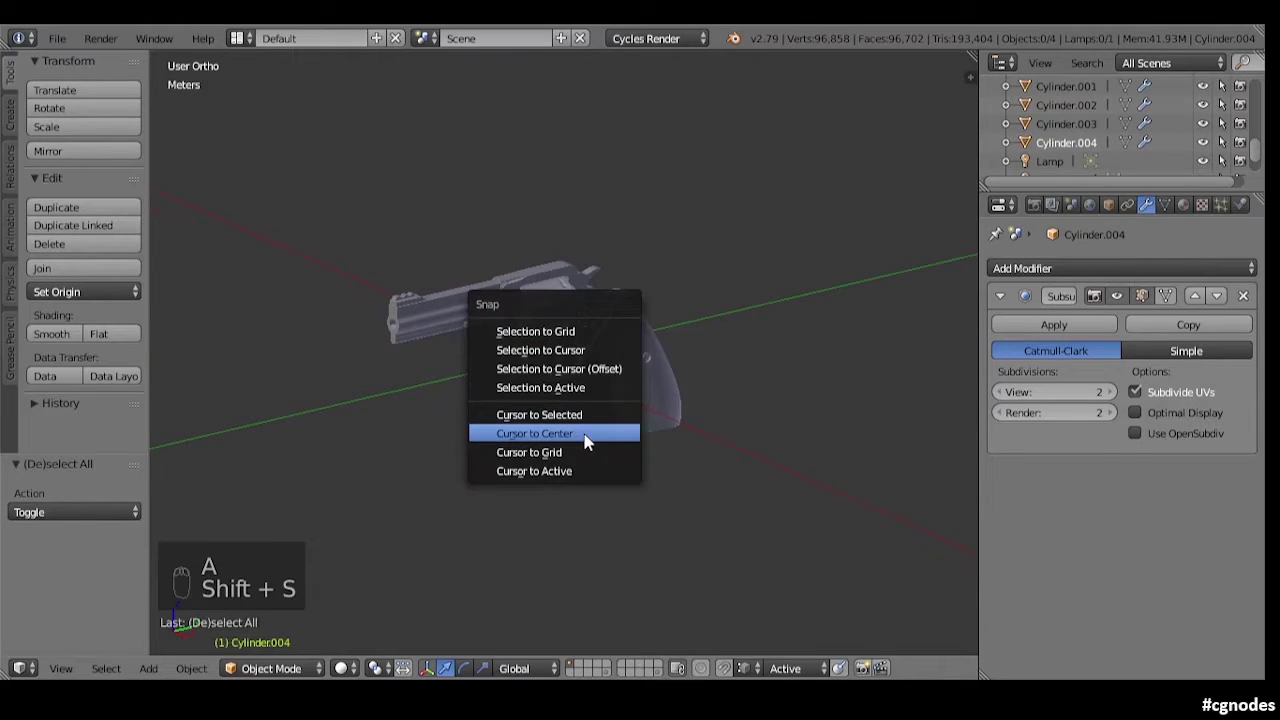
pyautogui.click(585, 434)
pyautogui.hotkey('shift', 'a')
pyautogui.click(686, 296)
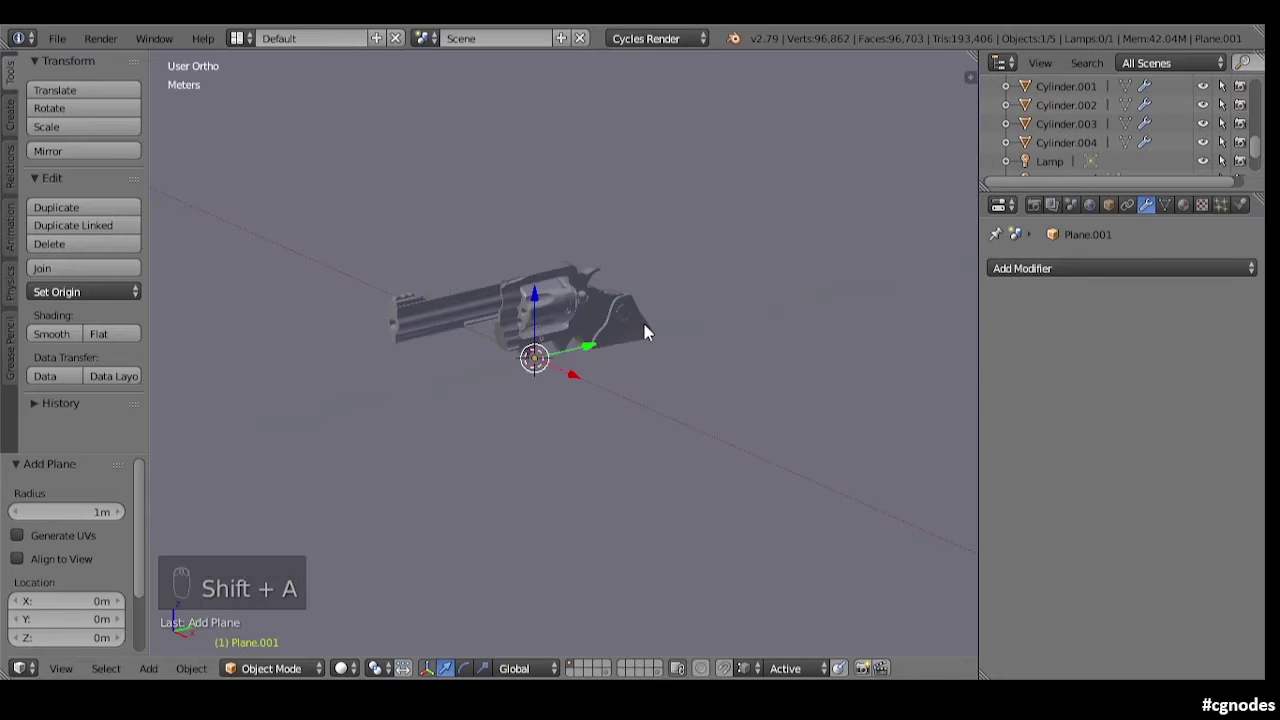
# Step: Select the joined revolver object above the new plane
pyautogui.rightClick(625, 356)
pyautogui.scroll(2, 617, 320)
pyautogui.moveTo(629, 320); pyautogui.dragTo(792, 364, button='middle')
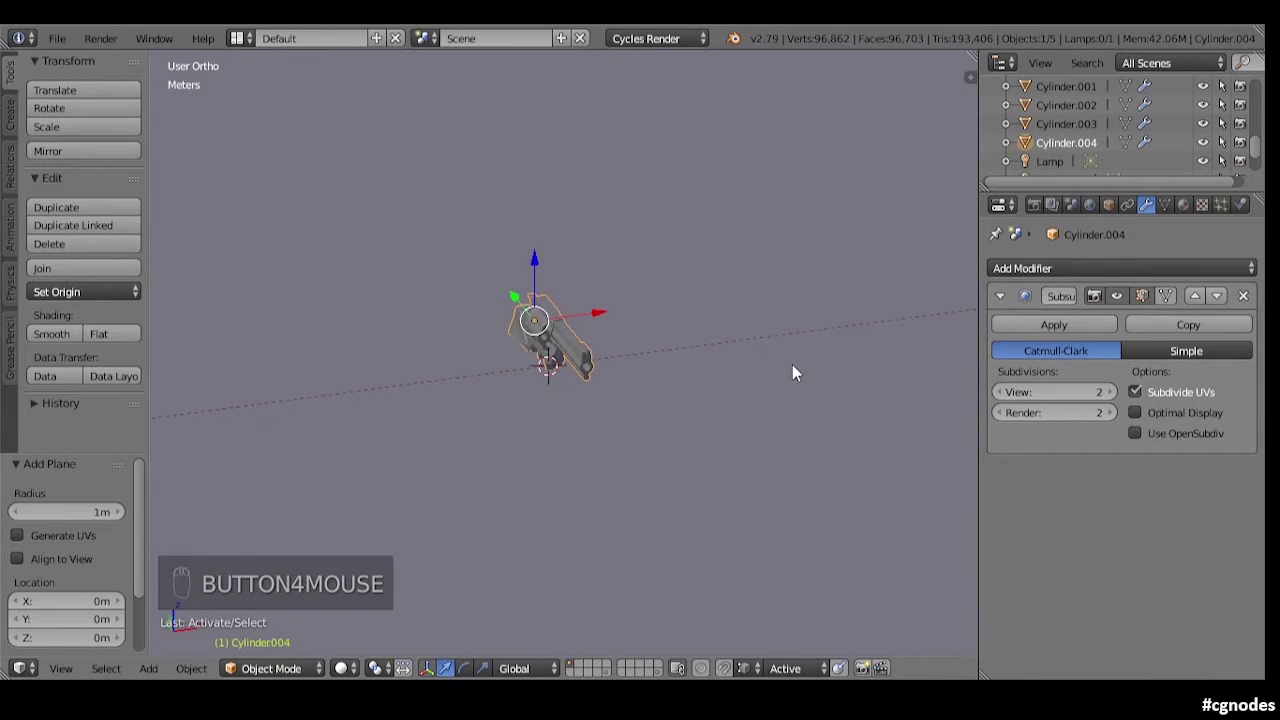
pyautogui.moveTo(623, 366); pyautogui.dragTo(601, 366, button='middle')
pyautogui.press('r')
pyautogui.press('y')
pyautogui.press('9')
pyautogui.press('0')
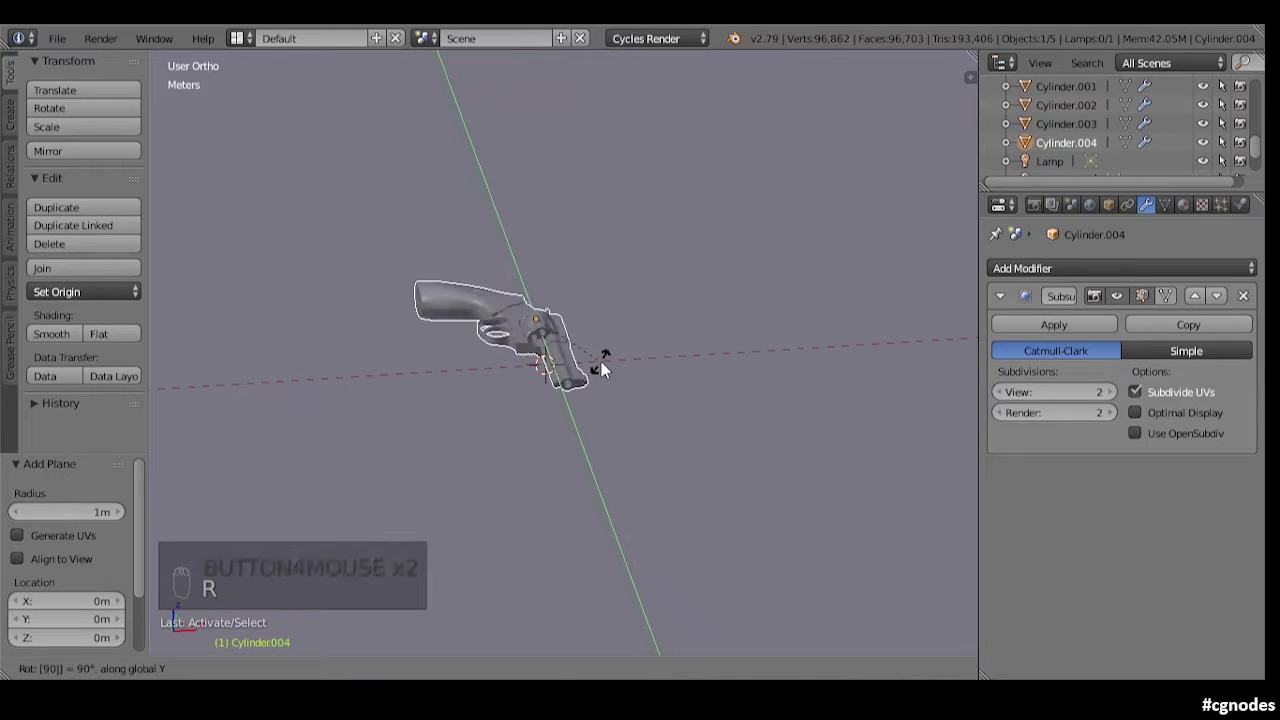
pyautogui.press('Escape')
# Step: Rotate the revolver -90° about the global Y axis to lay it on its side
pyautogui.press('r')
pyautogui.write('y')
pyautogui.write('-90')
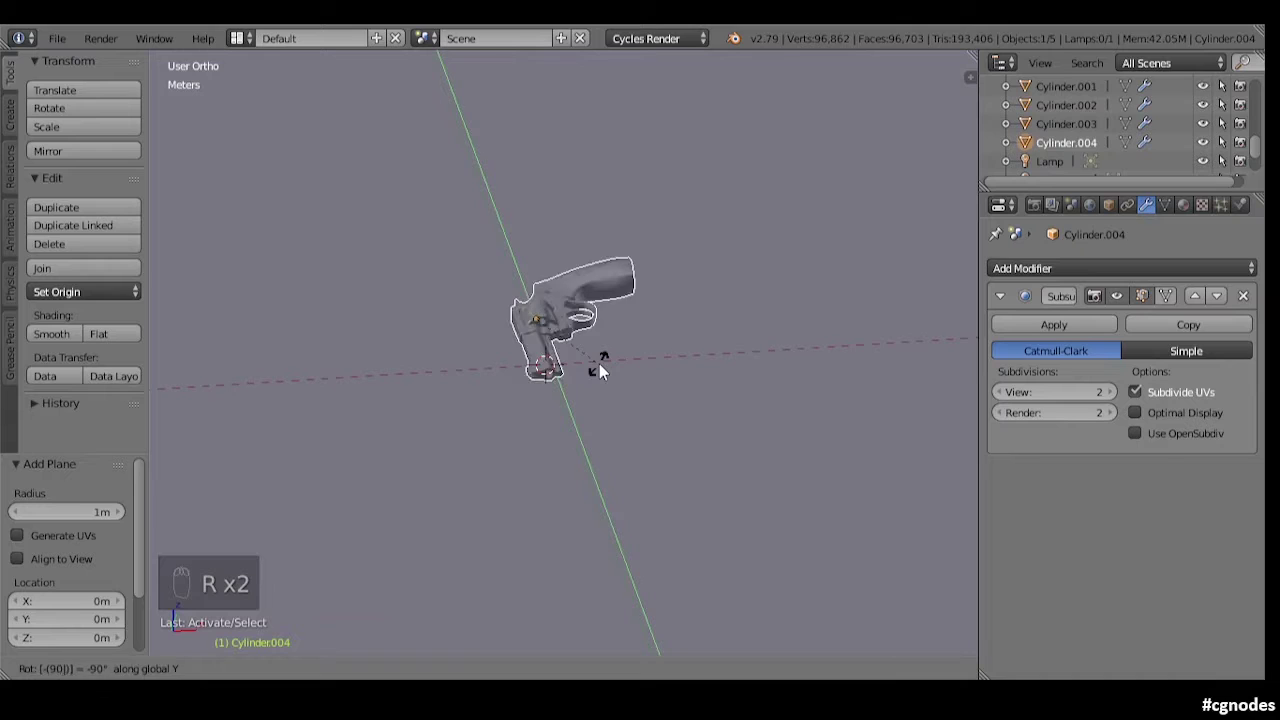
pyautogui.press('Return')
# Step: Rotate the revolver -45° about the global Z axis
pyautogui.press('KP_7')
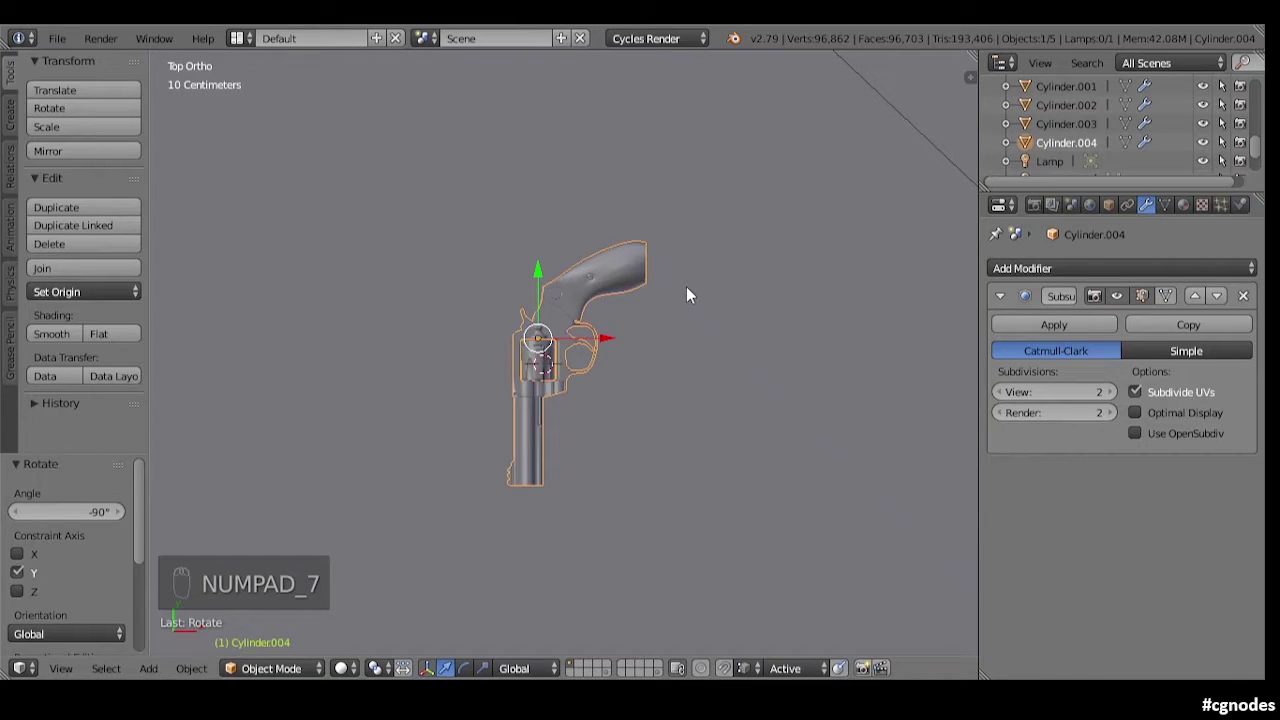
pyautogui.write('r45')
pyautogui.press('Escape')
pyautogui.write('rz45')
pyautogui.press('Return')
# Step: Set the snap element to Face and lower the revolver 3.69 cm along Z with snapping onto the plane
pyautogui.moveTo(686, 295); pyautogui.dragTo(569, 361, button='middle')
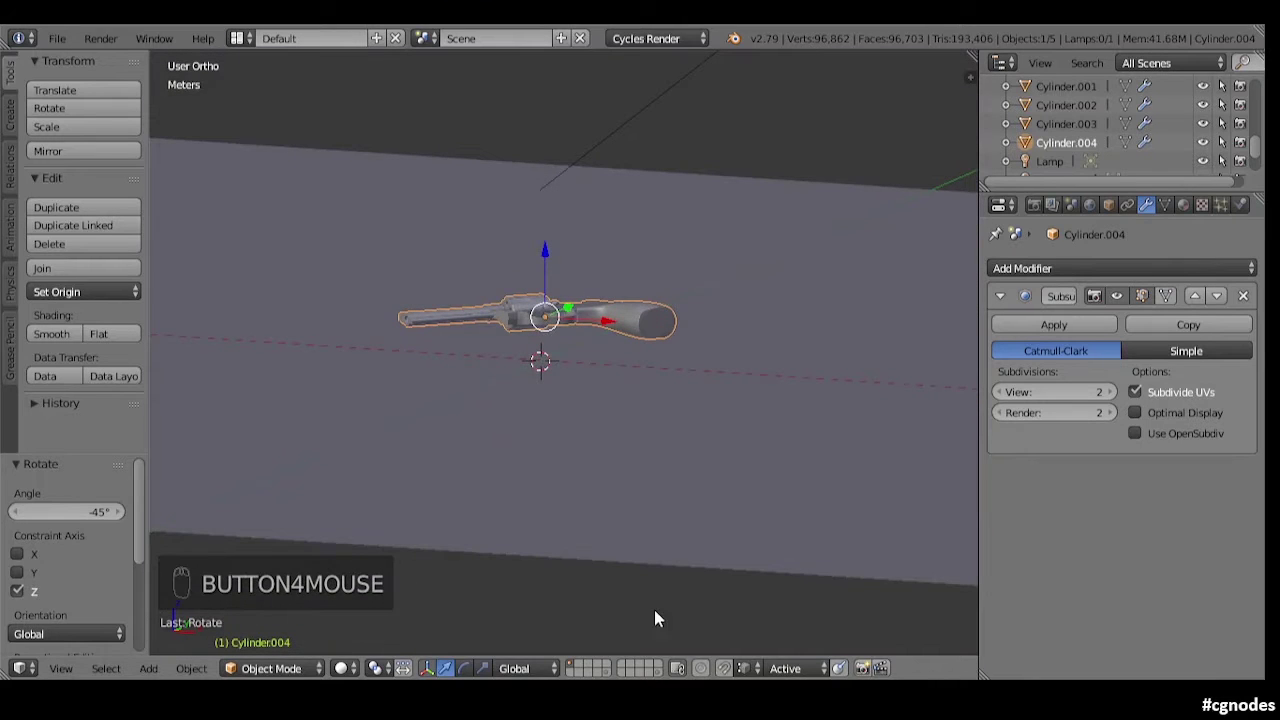
pyautogui.click(753, 674)
pyautogui.click(755, 629)
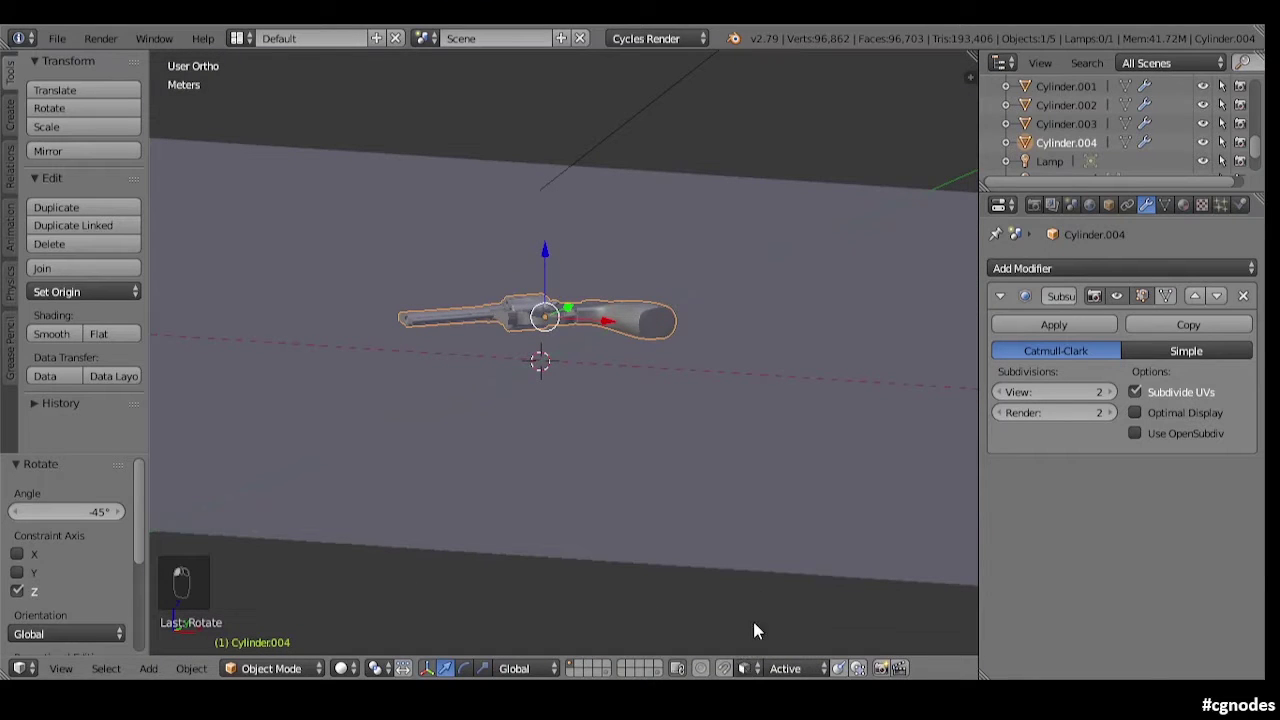
pyautogui.moveTo(648, 380)
pyautogui.mouseDown(button='middle')
pyautogui.moveTo(660, 367)
pyautogui.moveTo(627, 389)
pyautogui.mouseUp(button='middle')
pyautogui.press('g')
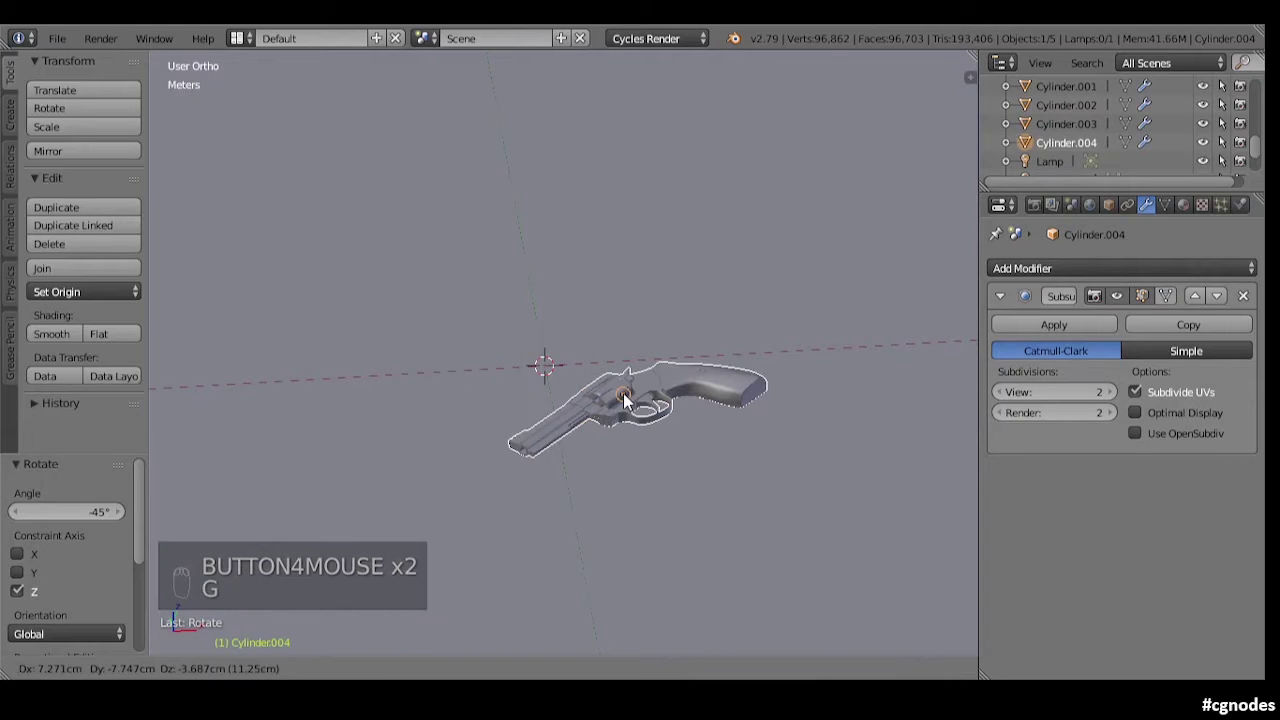
pyautogui.click(595, 449)
pyautogui.moveTo(595, 449); pyautogui.dragTo(591, 376, button='middle')
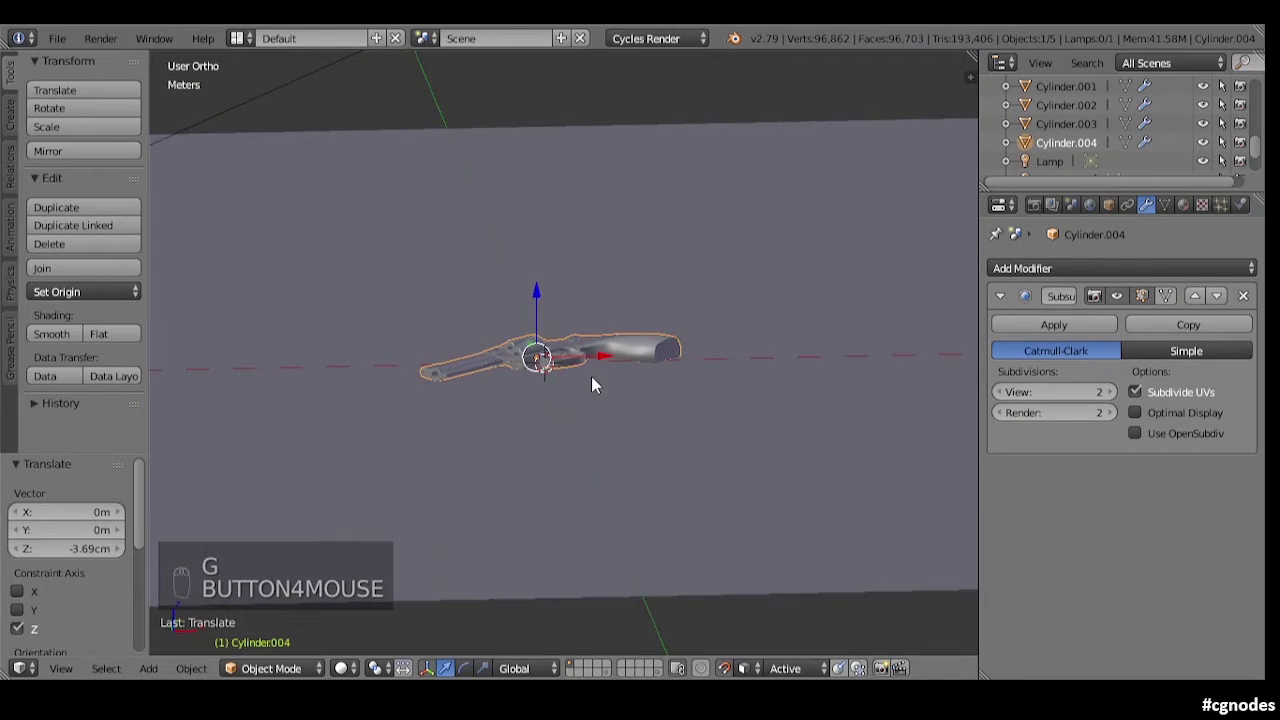
# Step: Raise the revolver slightly along Z so that it rests on the ground plane, and deselect everything
pyautogui.press('KP_1')
pyautogui.scroll(3, 506, 324)
pyautogui.press('z')
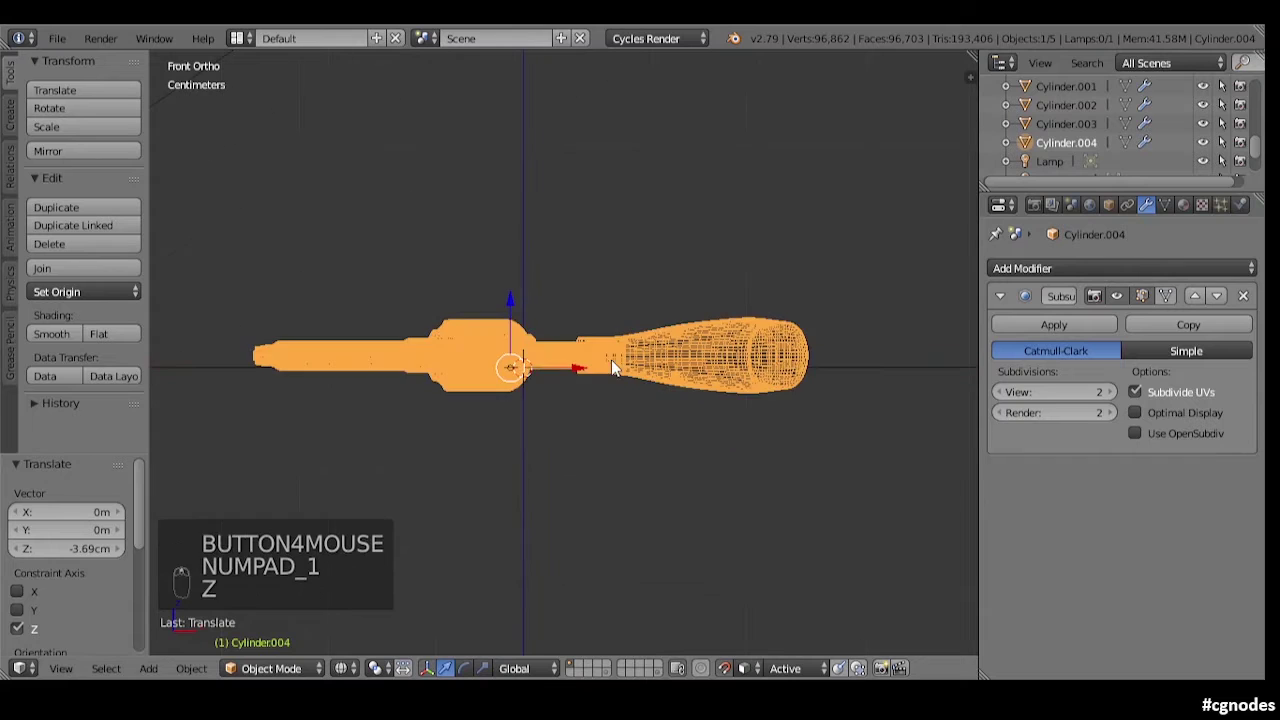
pyautogui.moveTo(544, 375)
pyautogui.mouseDown(button='middle')
pyautogui.moveTo(510, 400)
pyautogui.moveTo(494, 395)
pyautogui.moveTo(609, 409)
pyautogui.moveTo(621, 442)
pyautogui.moveTo(543, 440)
pyautogui.mouseUp(button='middle')
pyautogui.press('z')
pyautogui.press('KP_1')
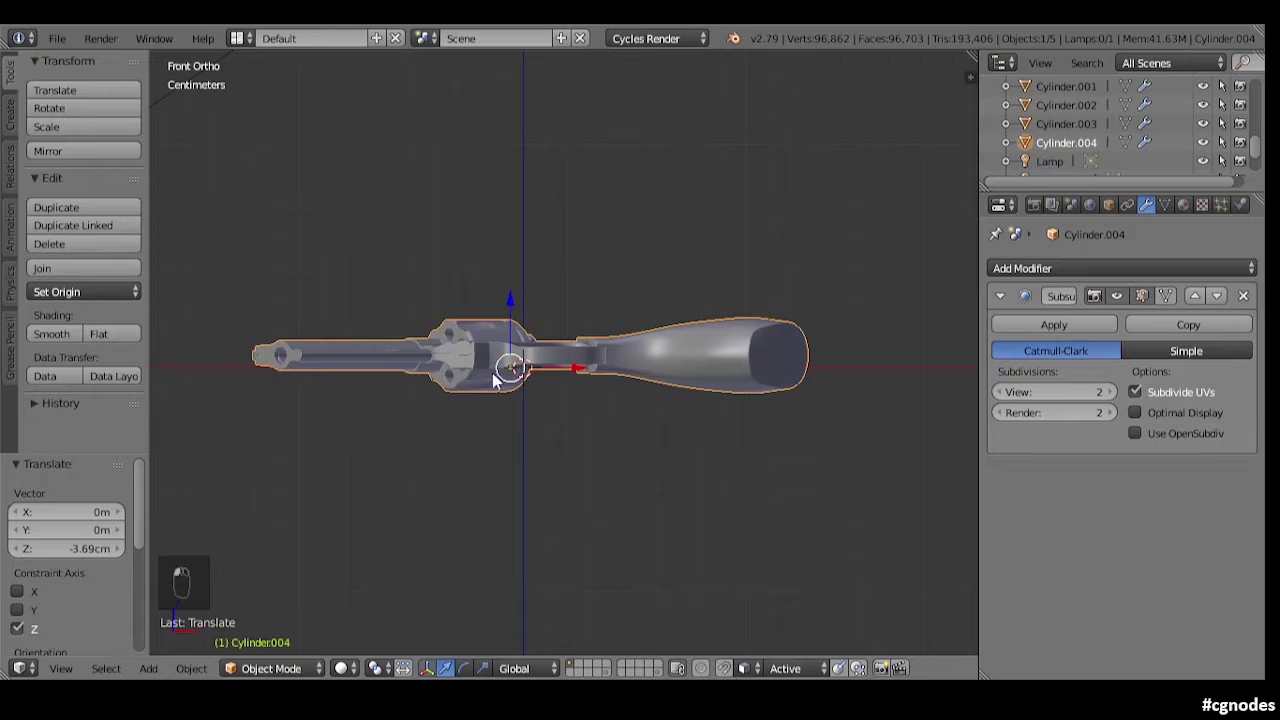
pyautogui.press('z')
pyautogui.moveTo(511, 316); pyautogui.dragTo(519, 296)
pyautogui.press('z')
pyautogui.moveTo(514, 362)
pyautogui.mouseDown(button='middle')
pyautogui.moveTo(497, 382)
pyautogui.moveTo(525, 365)
pyautogui.moveTo(503, 409)
pyautogui.moveTo(506, 454)
pyautogui.moveTo(620, 431)
pyautogui.mouseUp(button='middle')
pyautogui.press('a')
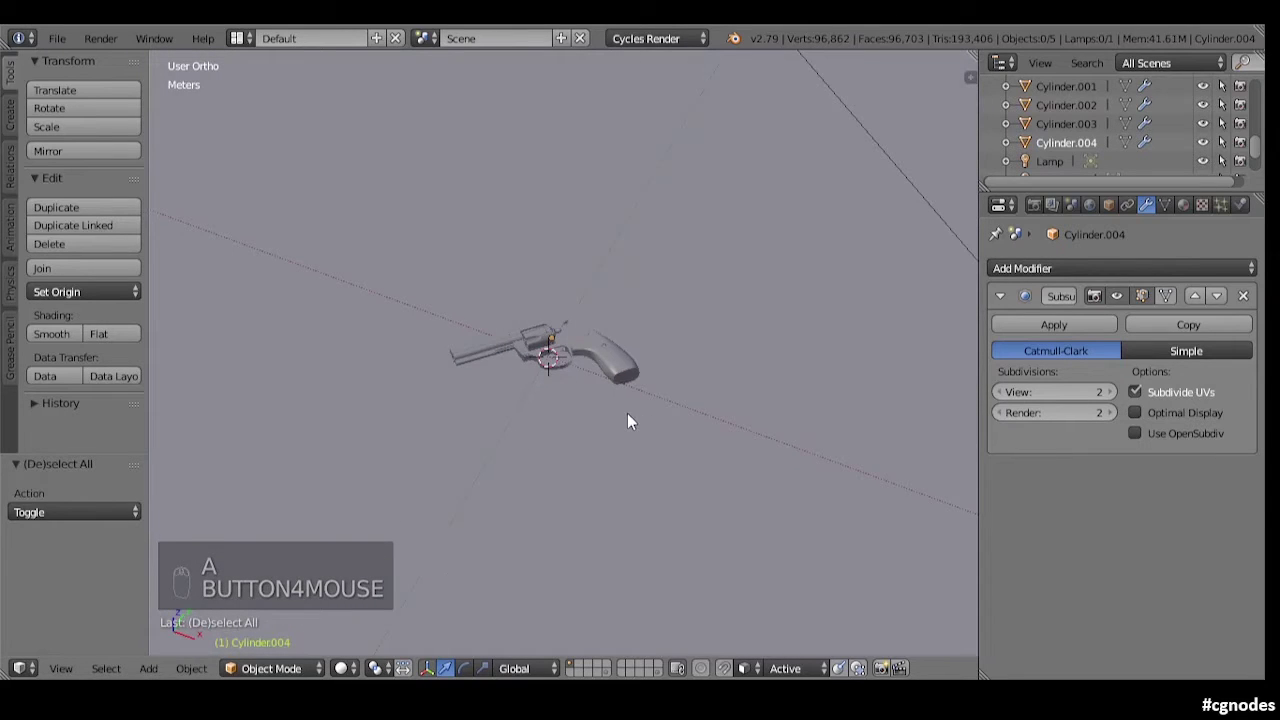
# Step: Lock the camera to the view, reframe it so the whole revolver fills the camera frame, and unlock the camera
pyautogui.press('KP_0')
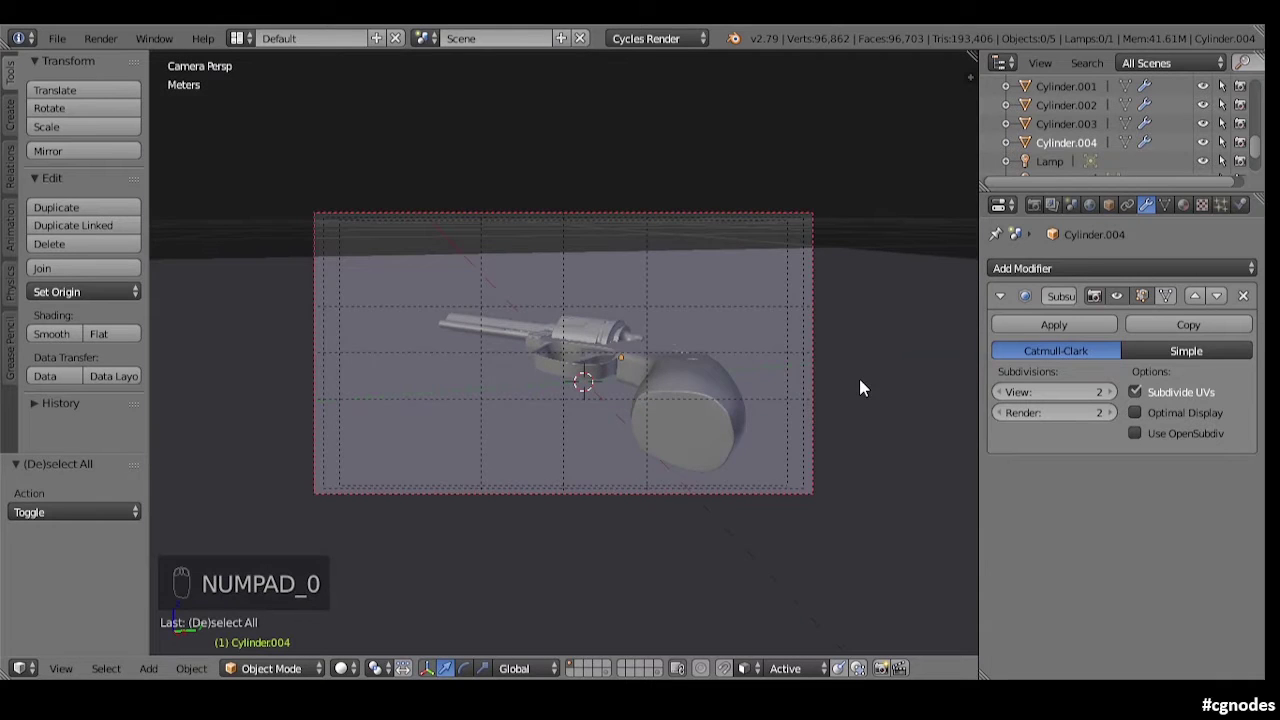
pyautogui.press('n')
pyautogui.click(879, 422)
pyautogui.moveTo(550, 378); pyautogui.dragTo(597, 413, button='middle')
pyautogui.moveTo(597, 413); pyautogui.dragTo(603, 402, button='middle')
pyautogui.keyDown('shift'); pyautogui.middleClick(611, 388); pyautogui.keyUp('shift')
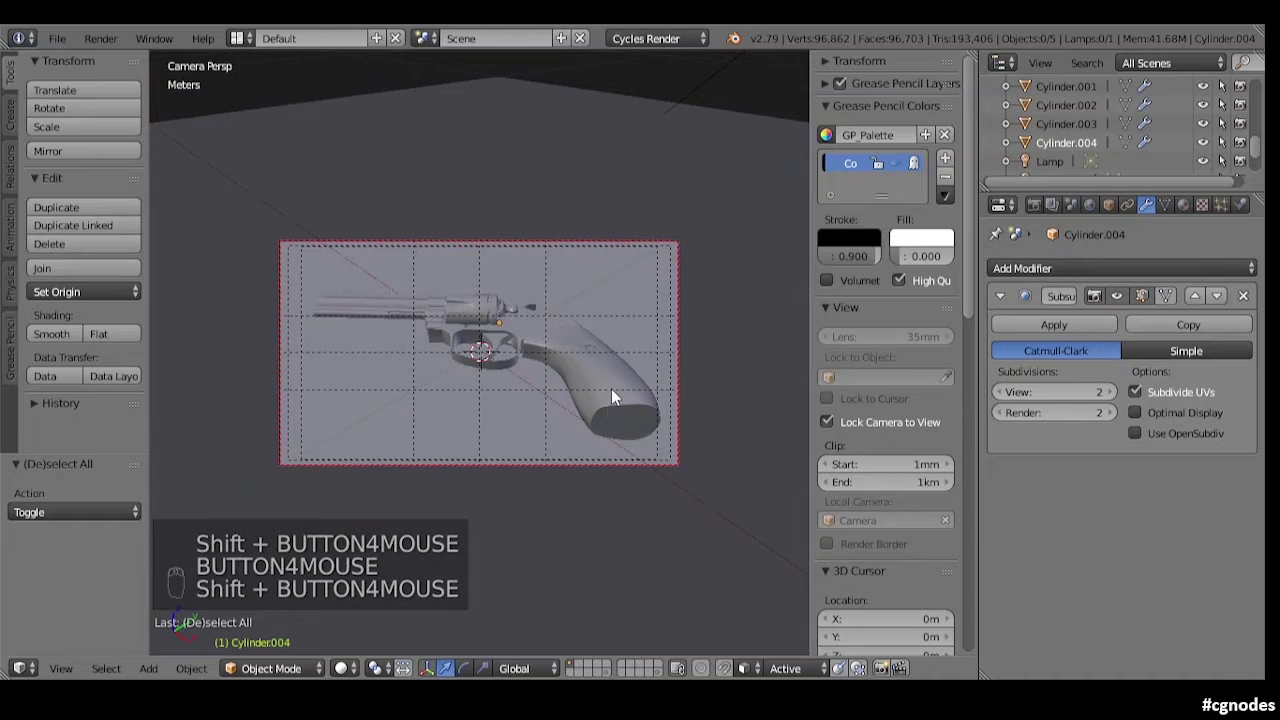
pyautogui.click(873, 421)
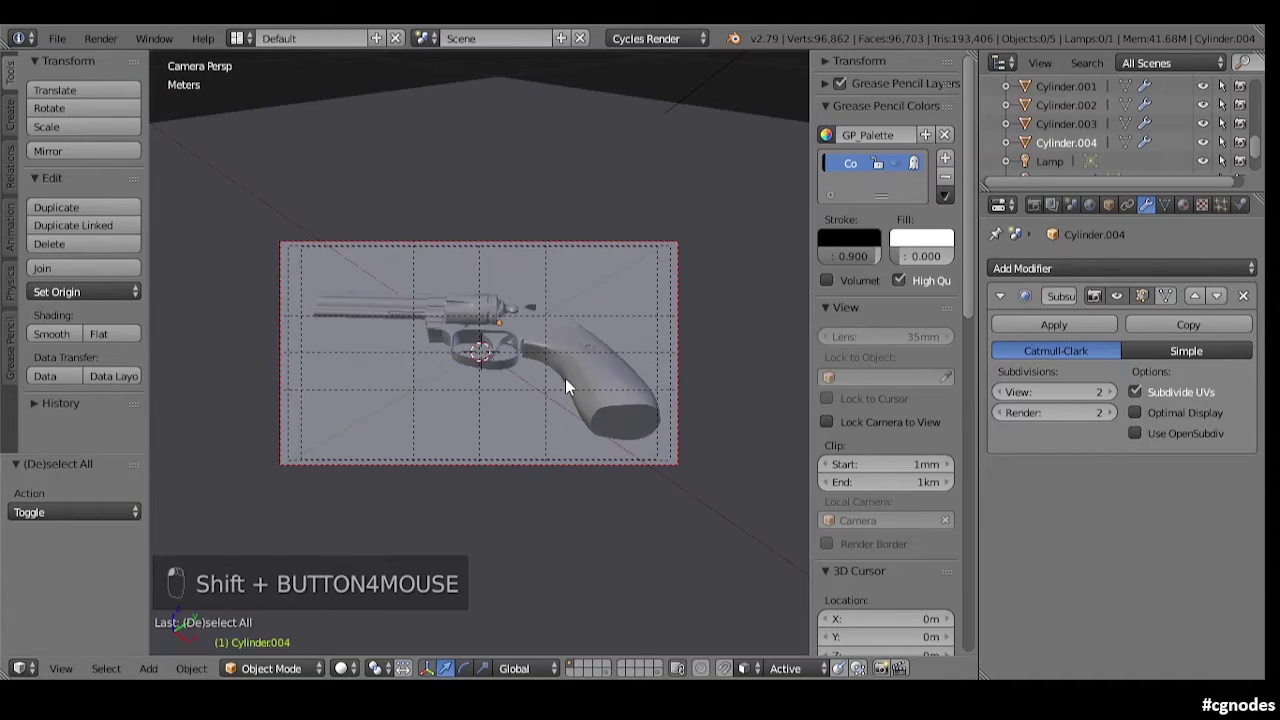
pyautogui.scroll(2, 565, 378)
pyautogui.press('n')
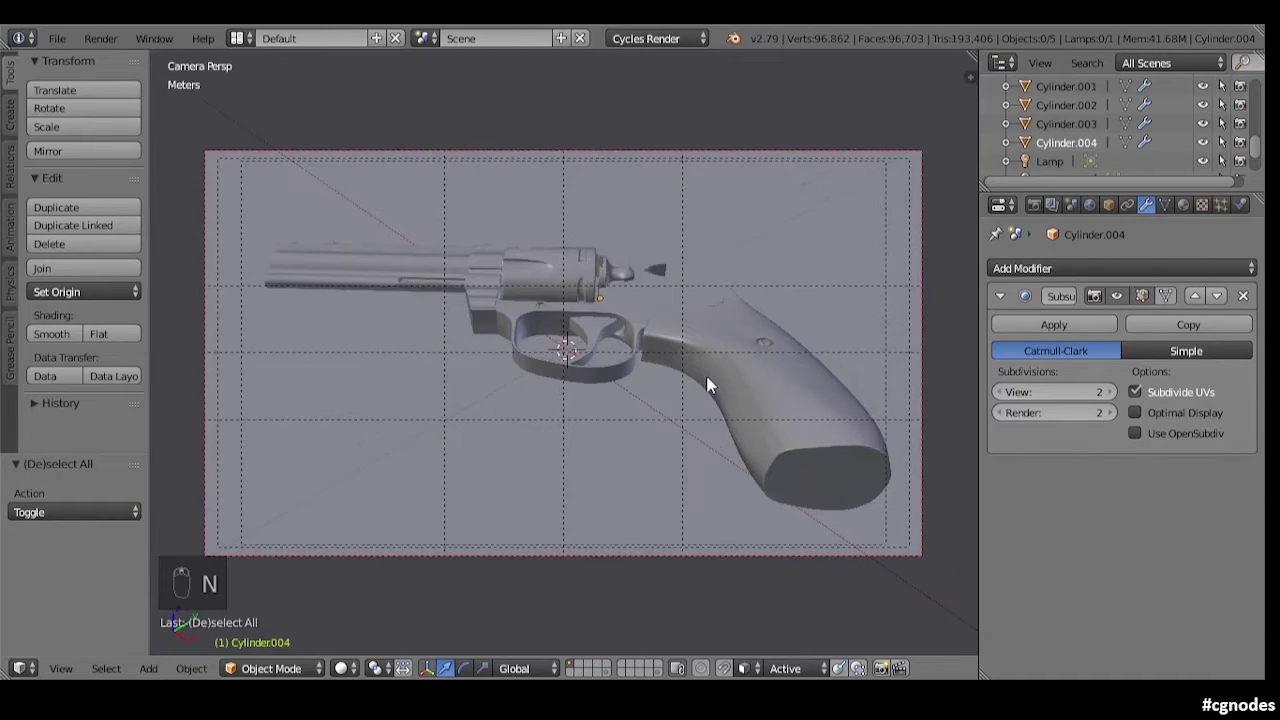
# Step: Preview the camera framing in rendered shading and return to solid shading
pyautogui.hotkey('shift', 'z')
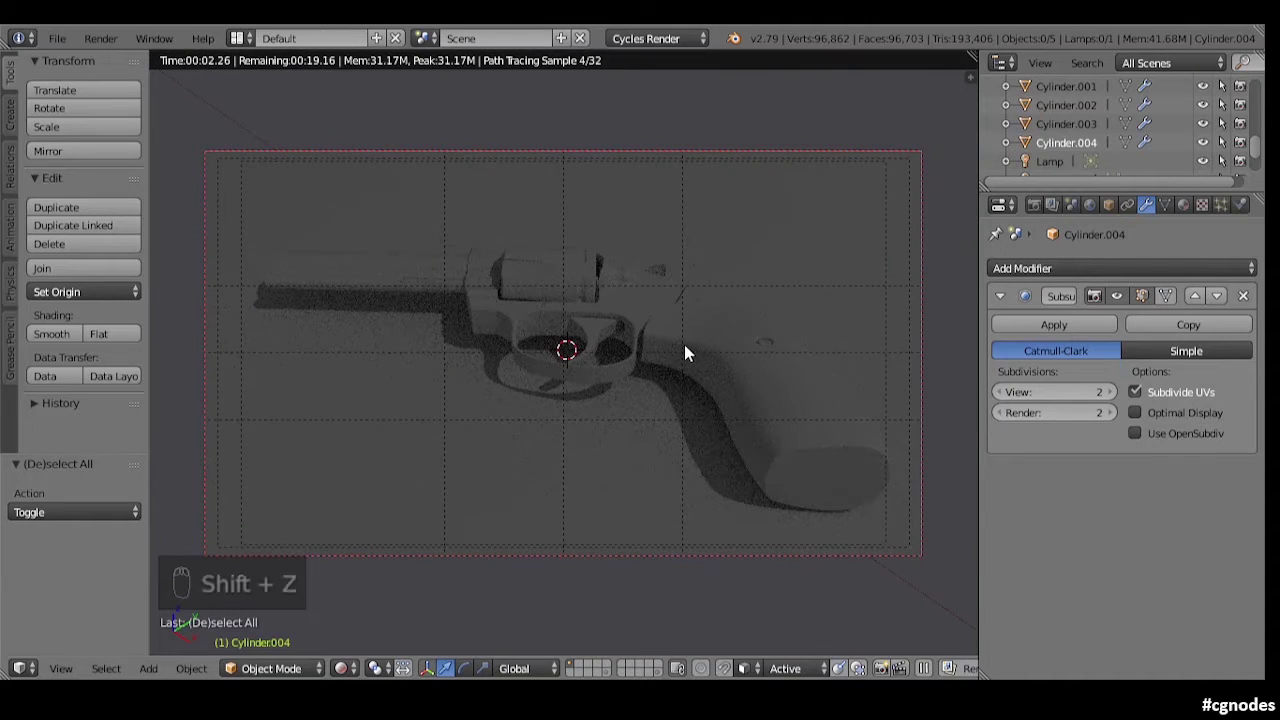
pyautogui.hotkey('shift', 'z')
pyautogui.scroll(-8, 654, 340)
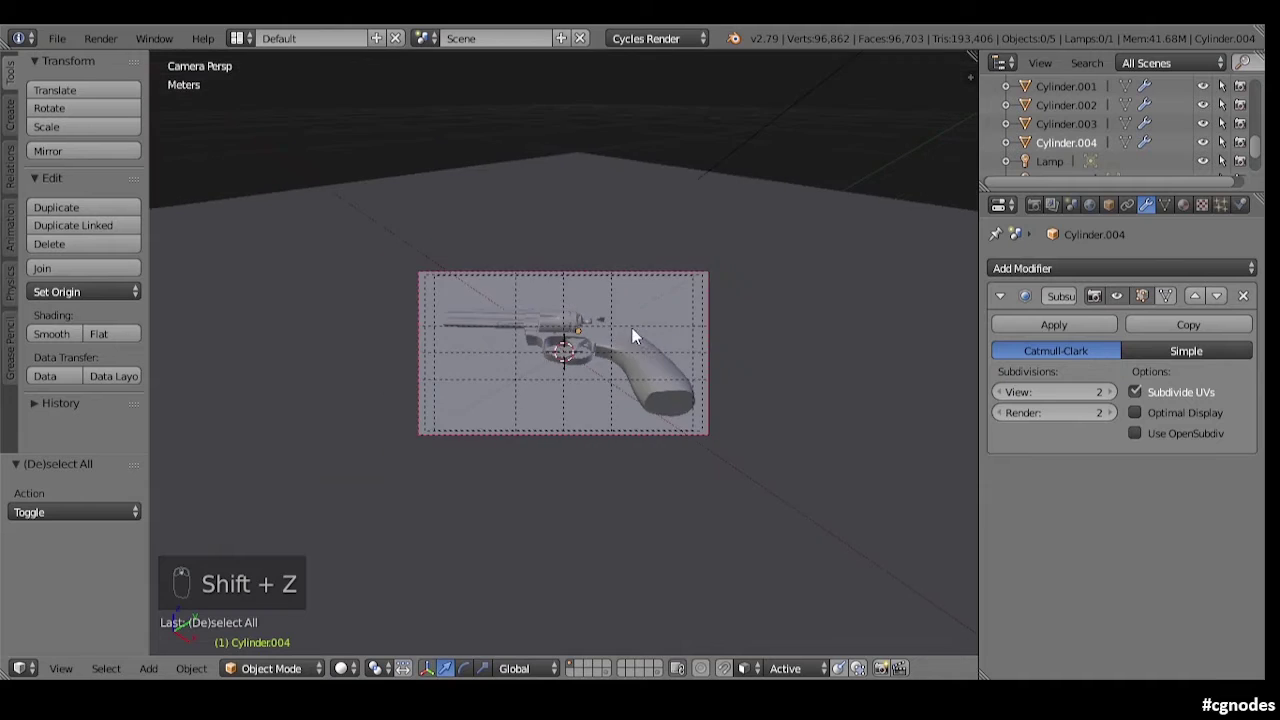
# Step: Move the lamp along the X axis to about 1.17 m, near the edge of the plane
pyautogui.moveTo(527, 357); pyautogui.dragTo(620, 352, button='middle')
pyautogui.scroll(-7, 631, 350)
pyautogui.scroll(-6, 649, 284)
pyautogui.scroll(-6, 616, 312)
pyautogui.rightClick(734, 151)
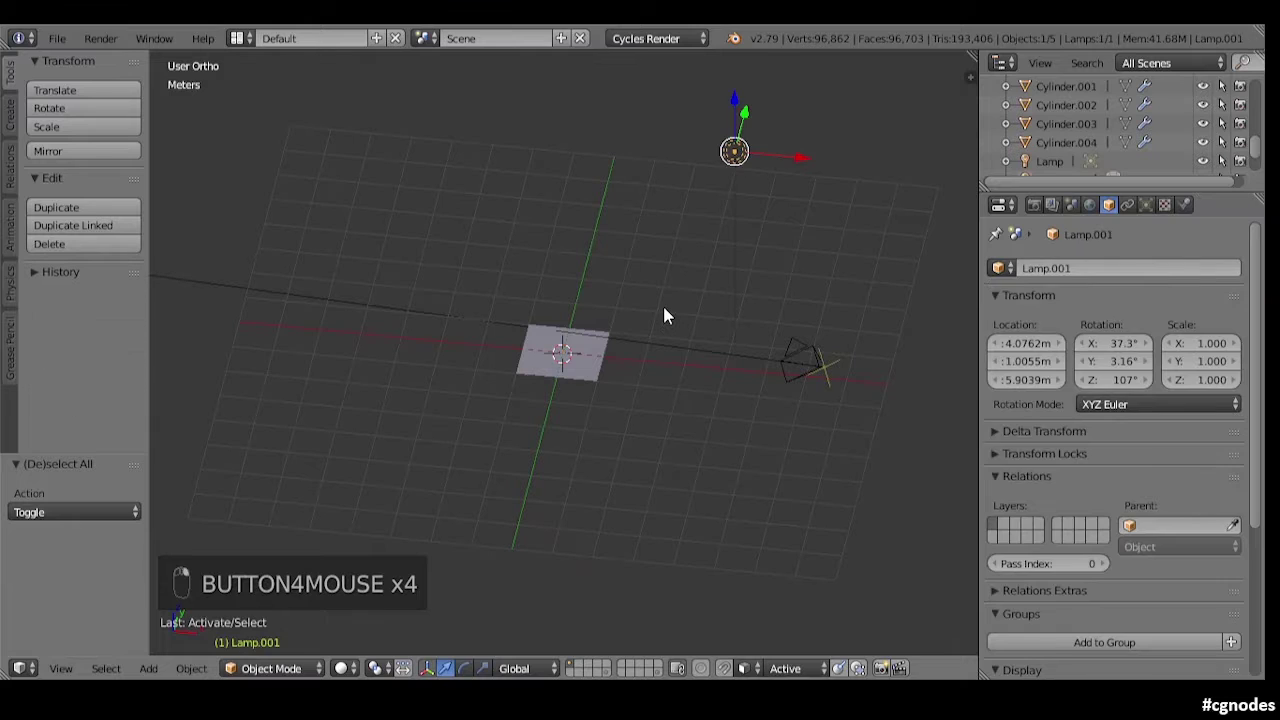
pyautogui.press('KP_1')
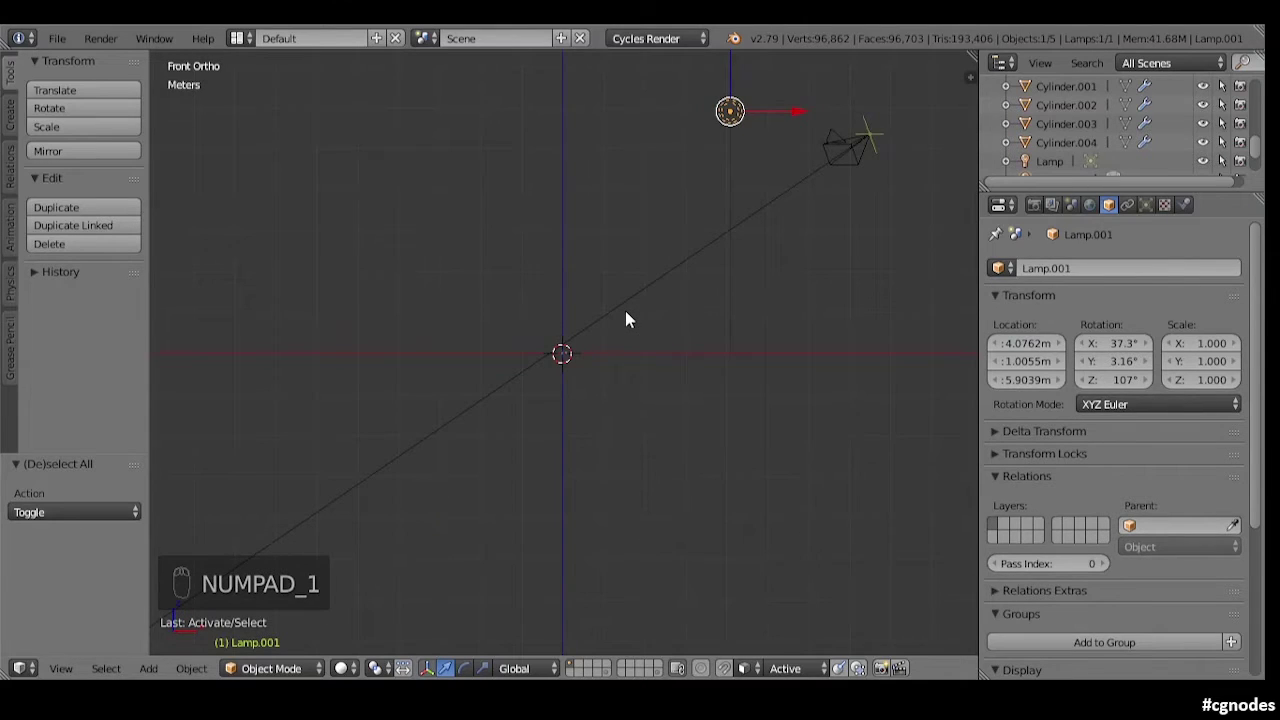
pyautogui.moveTo(625, 310); pyautogui.dragTo(638, 396, button='middle')
pyautogui.press('KP_7')
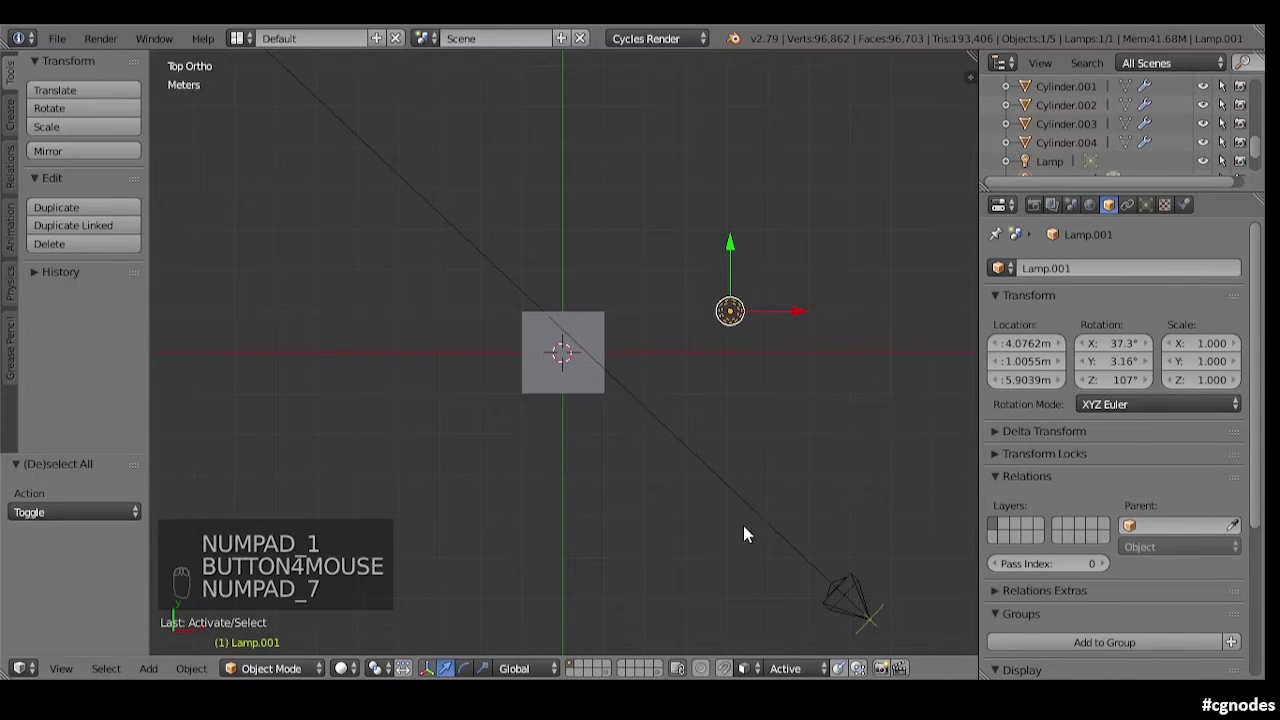
pyautogui.click(780, 303)
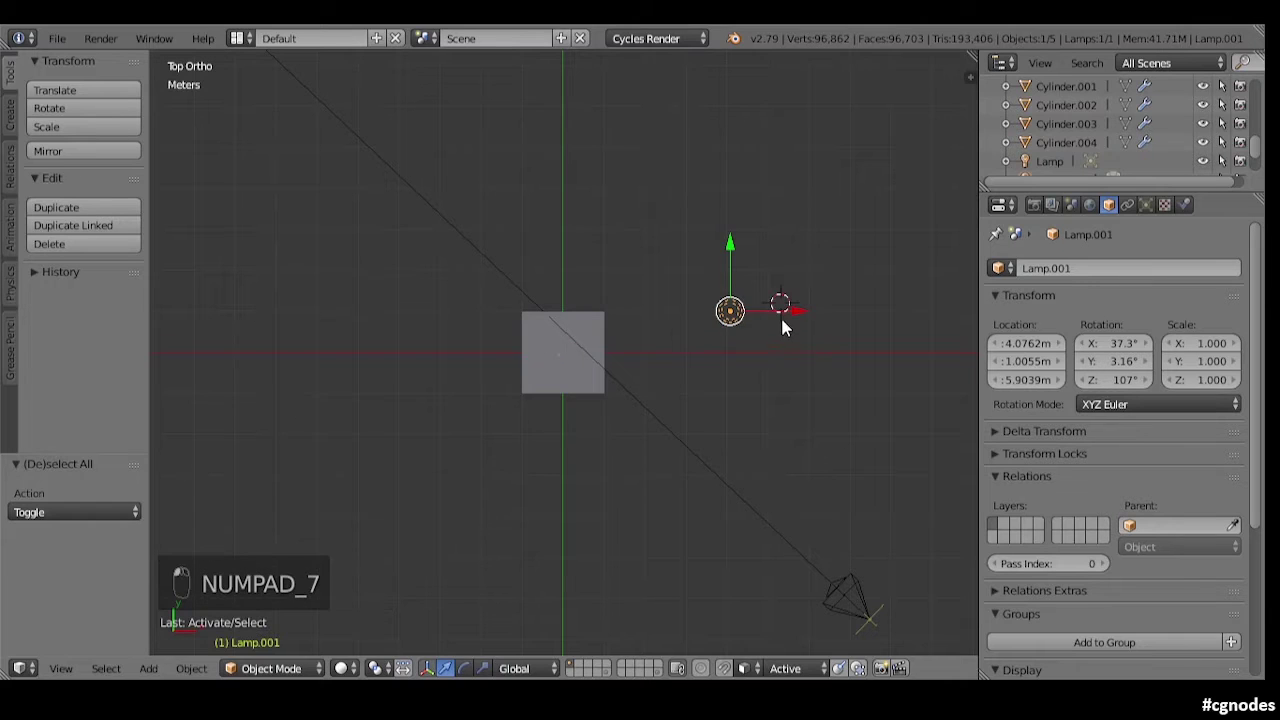
pyautogui.press('g')
pyautogui.press('x')
pyautogui.click(655, 344)
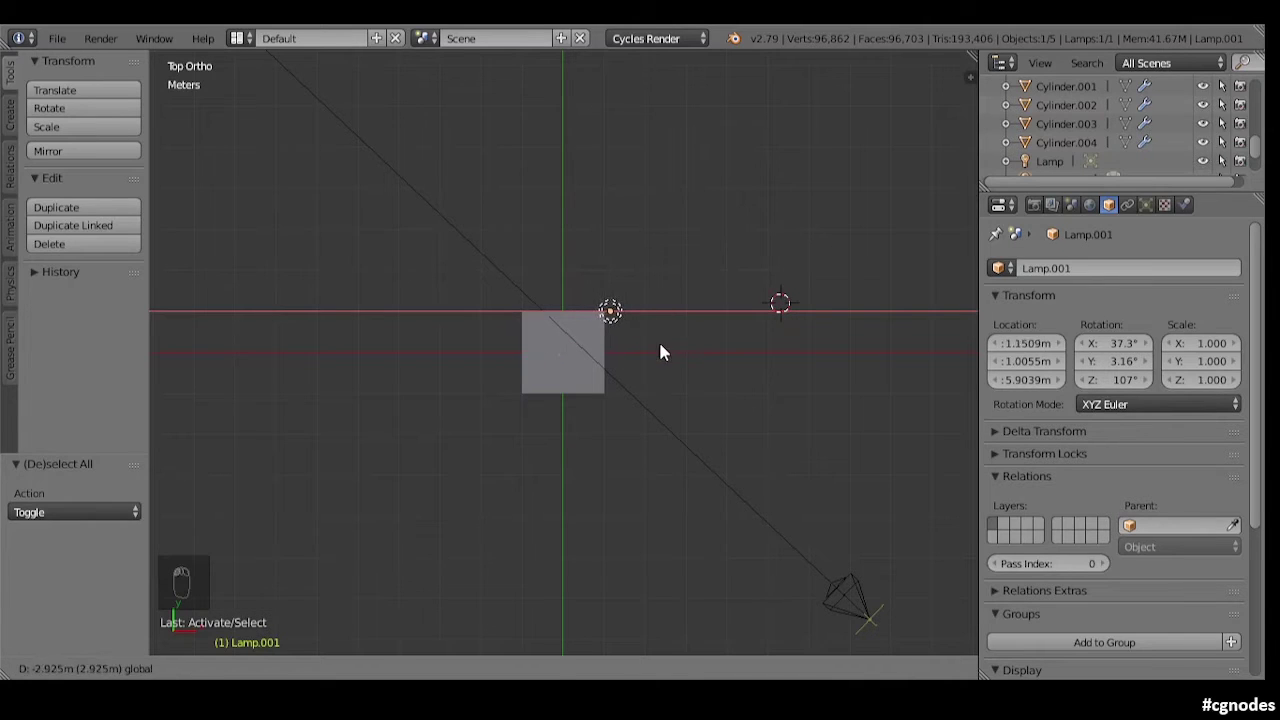
# Step: Move the lamp about -86.8 cm along the Y axis, close to the X axis line
pyautogui.press('g')
pyautogui.press('y')
pyautogui.moveTo(621, 278); pyautogui.dragTo(621, 279)
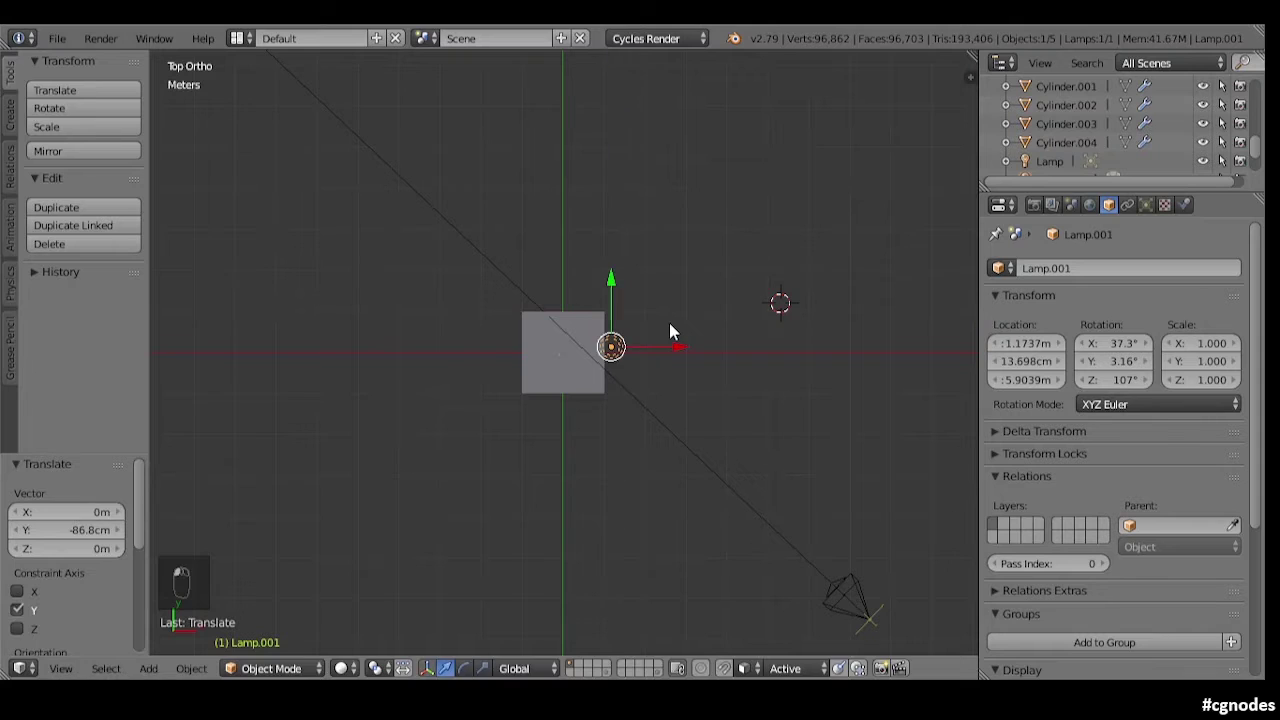
# Step: Duplicate the lamp and move the copy -2.51 m along X to the opposite side of the plane
pyautogui.hotkey('shift', 'd')
pyautogui.click(669, 325)
pyautogui.moveTo(675, 342); pyautogui.dragTo(573, 350)
# Step: Change both the duplicated lamp and the original lamp to the Area type
pyautogui.click(1146, 204)
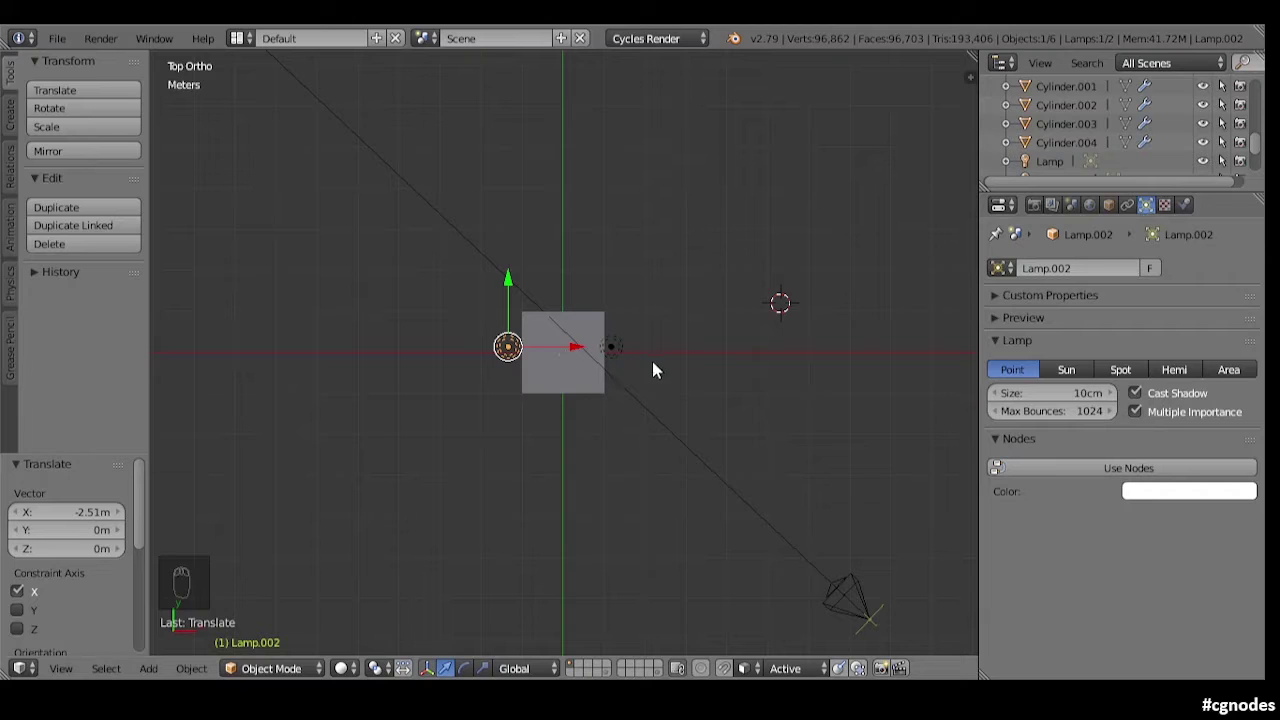
pyautogui.click(1225, 370)
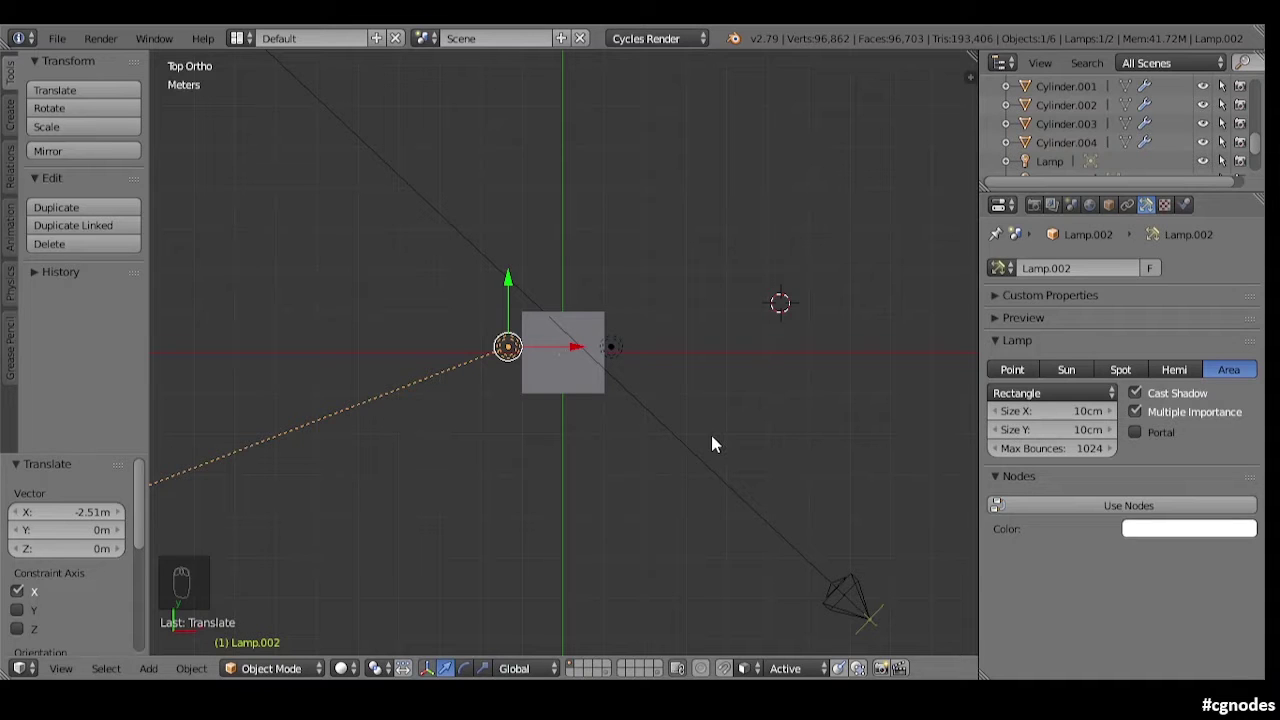
pyautogui.rightClick(612, 349)
pyautogui.click(1222, 370)
# Step: Select both area lamps and lower them together by 3.25 m along the Z axis
pyautogui.moveTo(681, 410); pyautogui.dragTo(668, 283, button='middle')
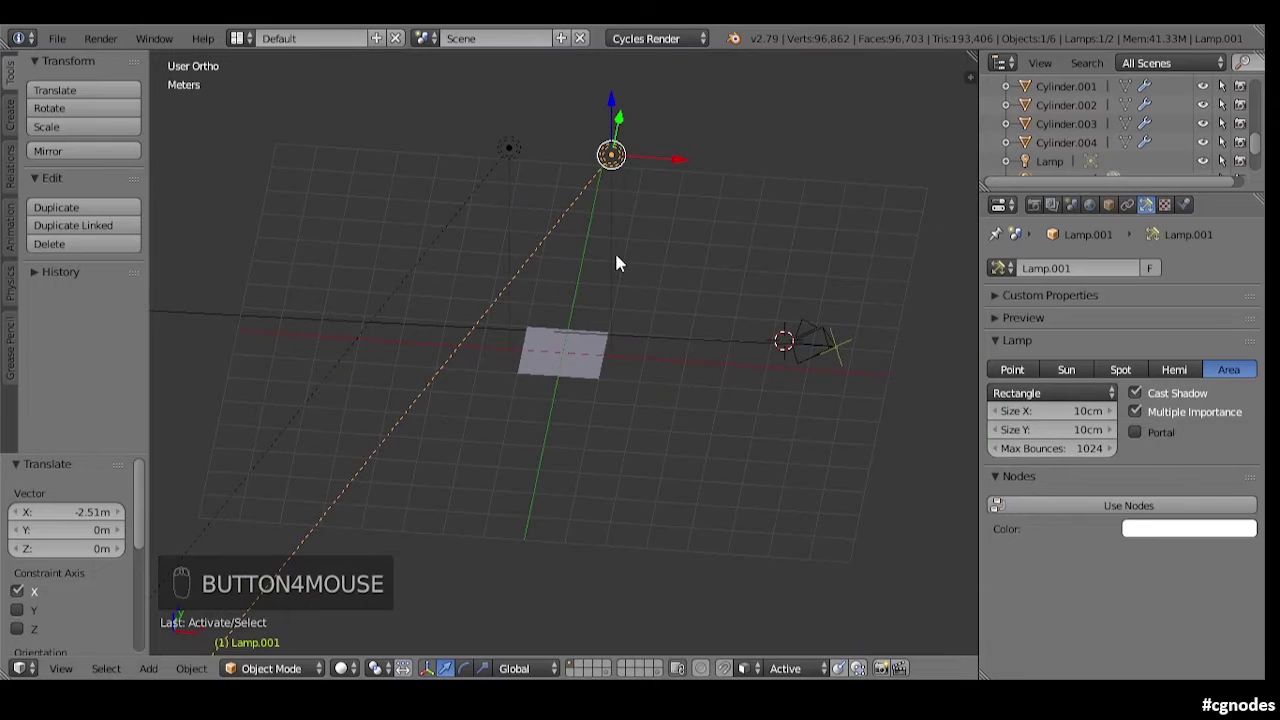
pyautogui.press('KP_1')
pyautogui.keyDown('shift'); pyautogui.rightClick(507, 113); pyautogui.keyUp('shift')
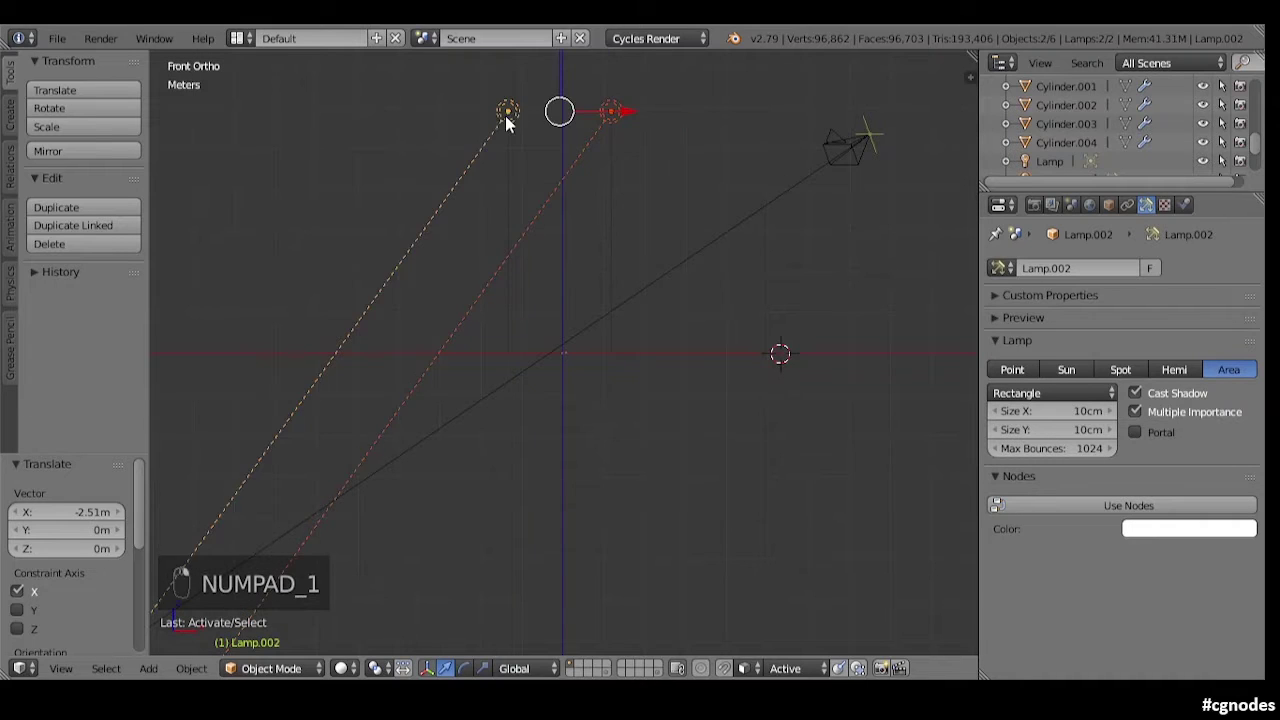
pyautogui.moveTo(573, 88); pyautogui.dragTo(577, 210)
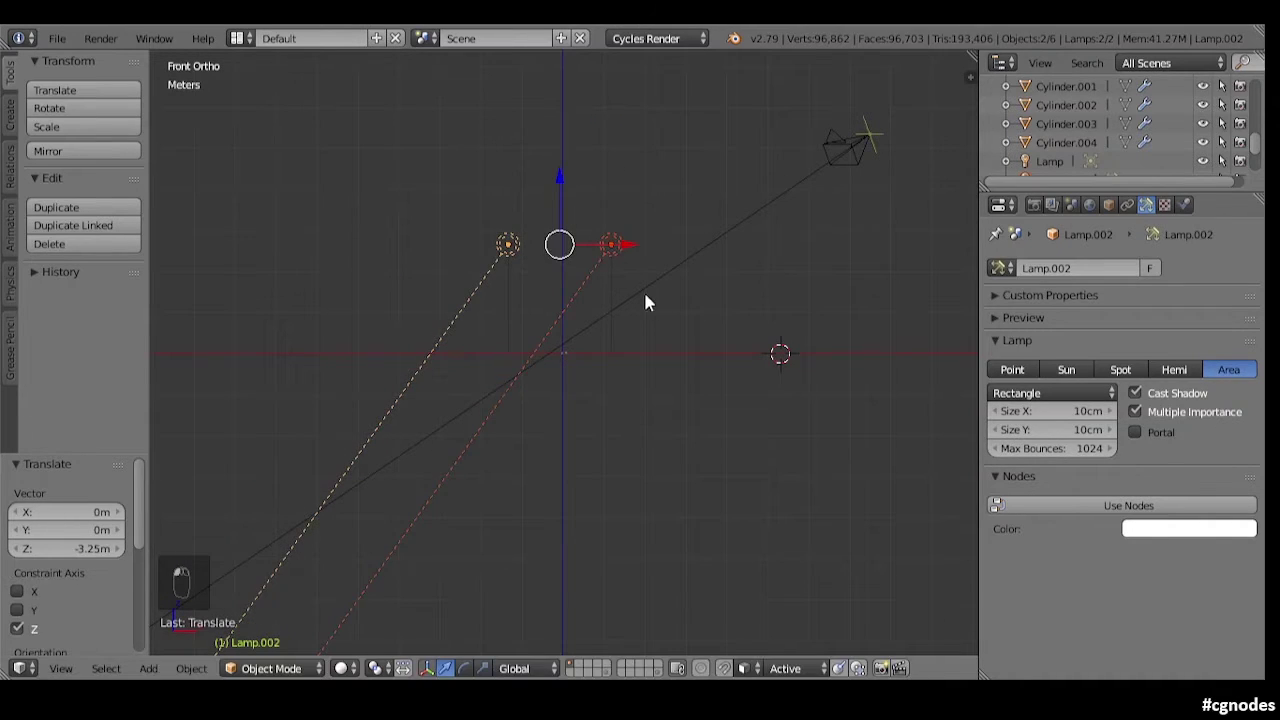
# Step: Select the area lamp on the positive X side and lower it by 1.93 m along the Z axis
pyautogui.rightClick(613, 250)
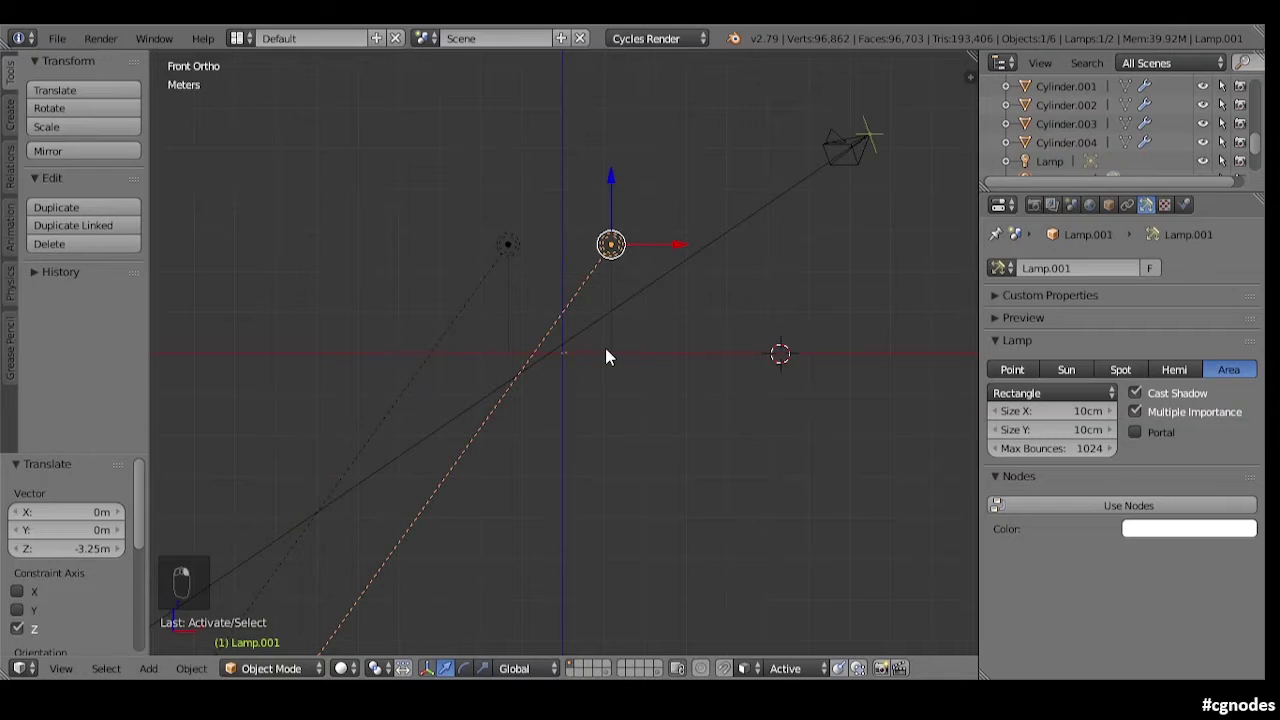
pyautogui.keyDown('shift'); pyautogui.scroll(1, 605, 357); pyautogui.keyUp('shift')
pyautogui.scroll(2, 622, 340)
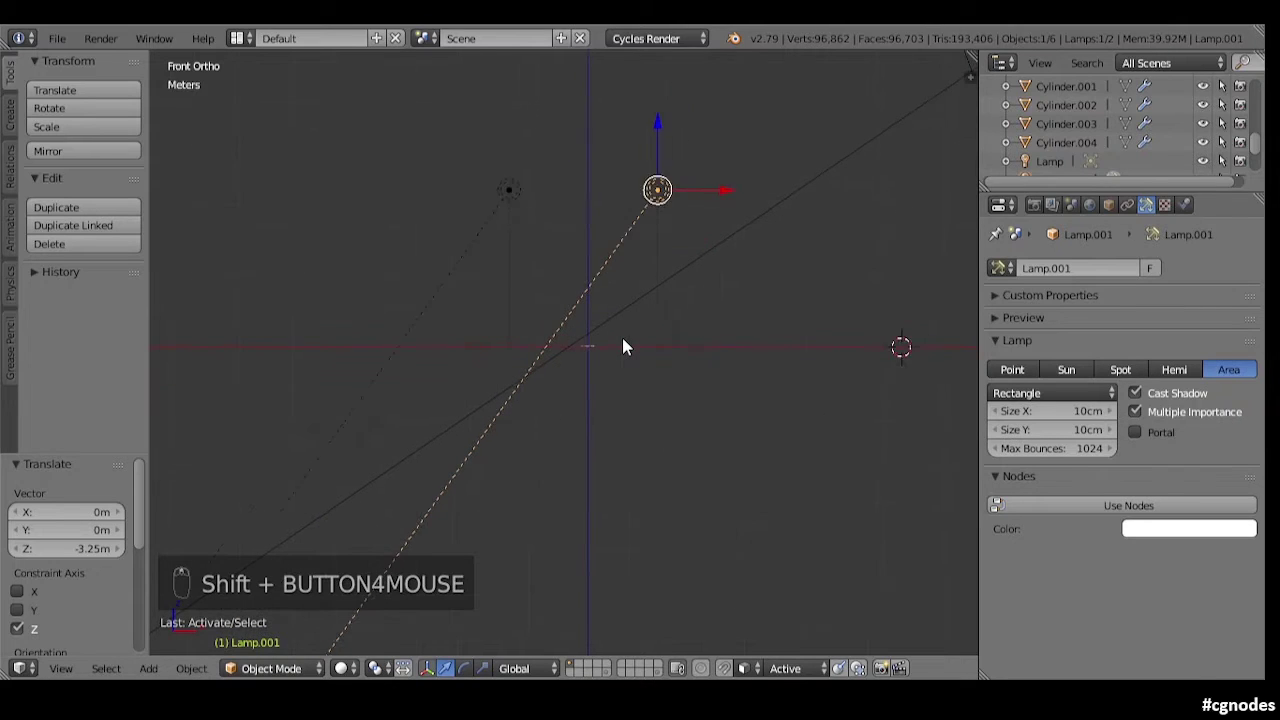
pyautogui.keyDown('shift'); pyautogui.rightClick(500, 157); pyautogui.keyUp('shift')
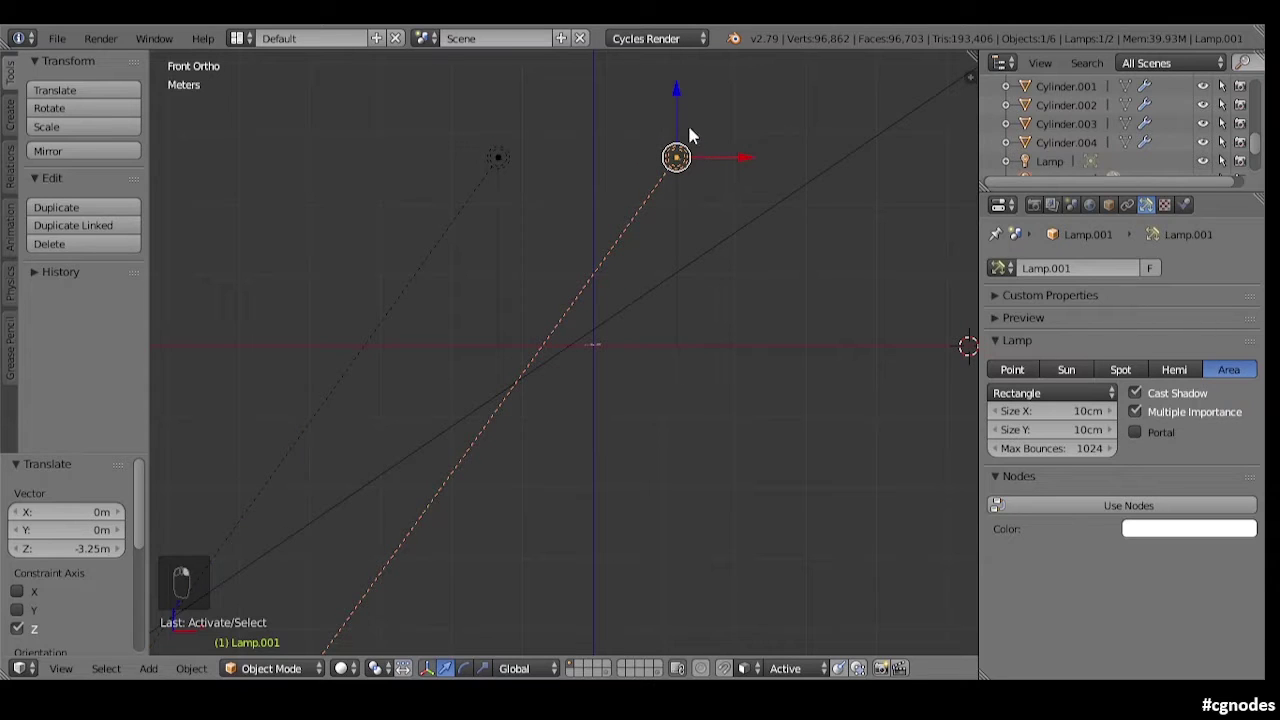
pyautogui.press('g')
pyautogui.press('z')
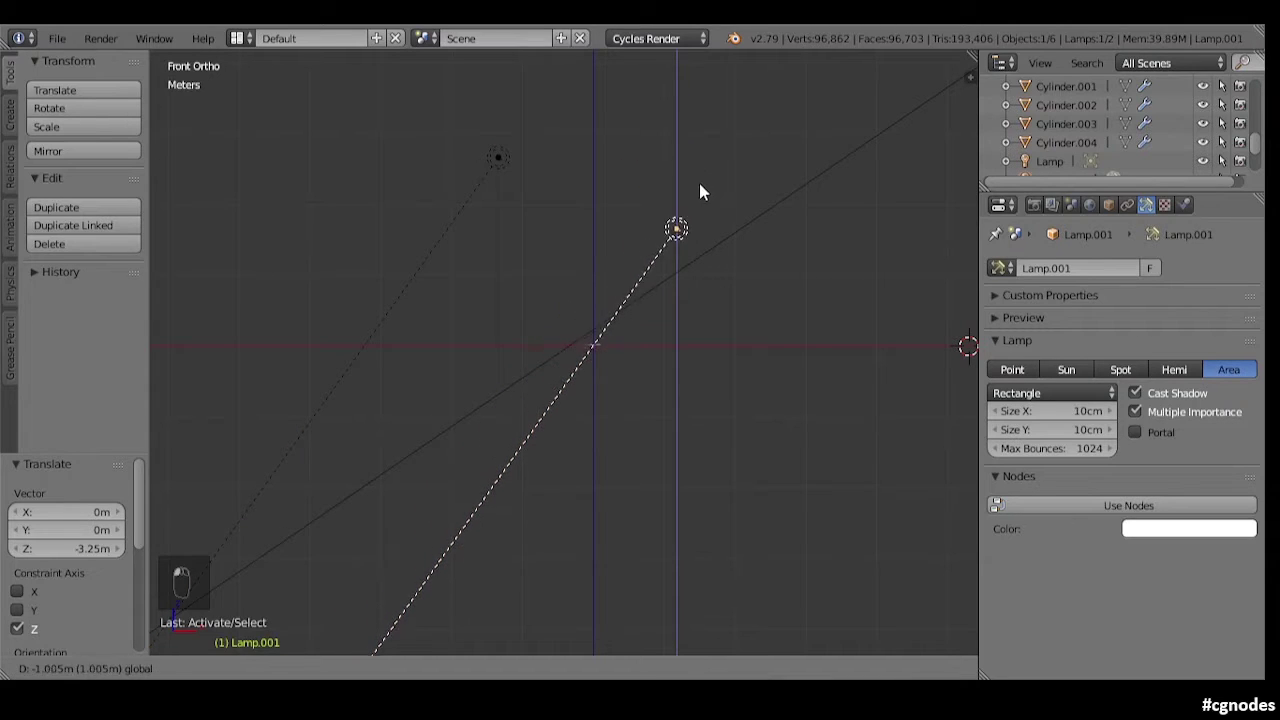
pyautogui.click(720, 252)
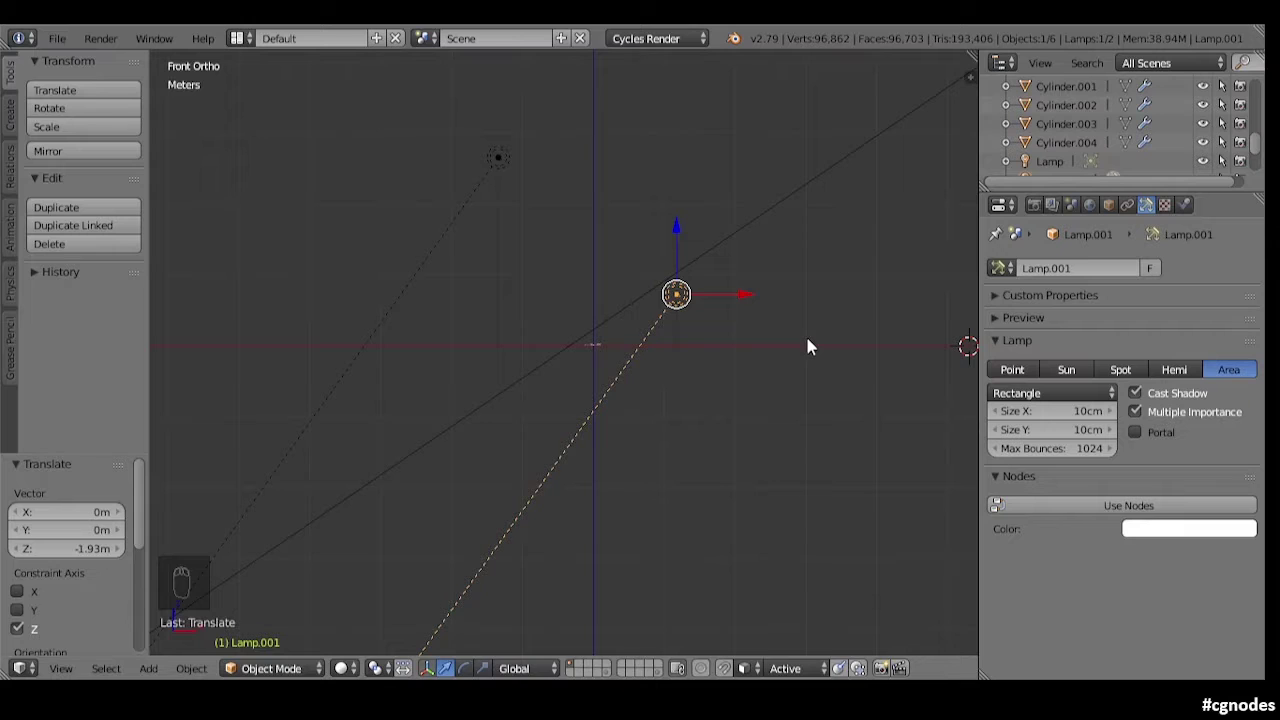
pyautogui.press('r')
pyautogui.rightClick(746, 366)
# Step: Try a Track To constraint on the ground plane with Plane as its target, and undo it
pyautogui.moveTo(648, 343); pyautogui.dragTo(774, 363, button='middle')
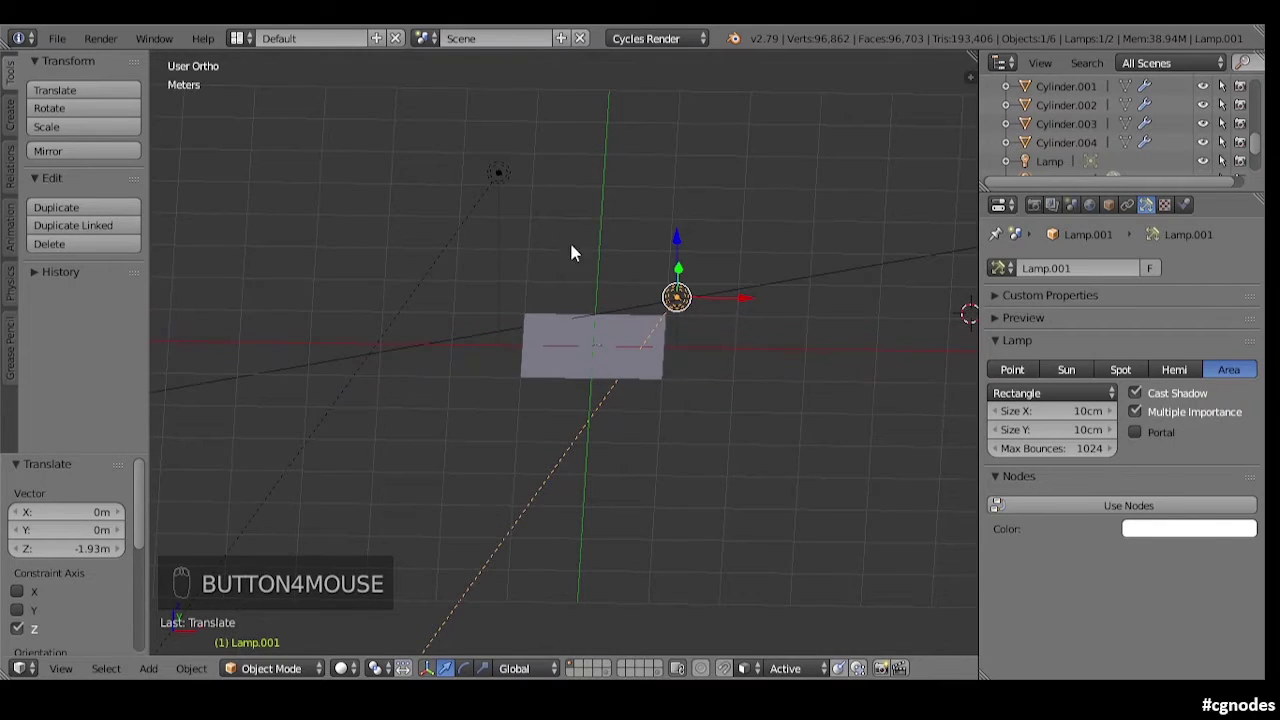
pyautogui.scroll(5, 645, 350)
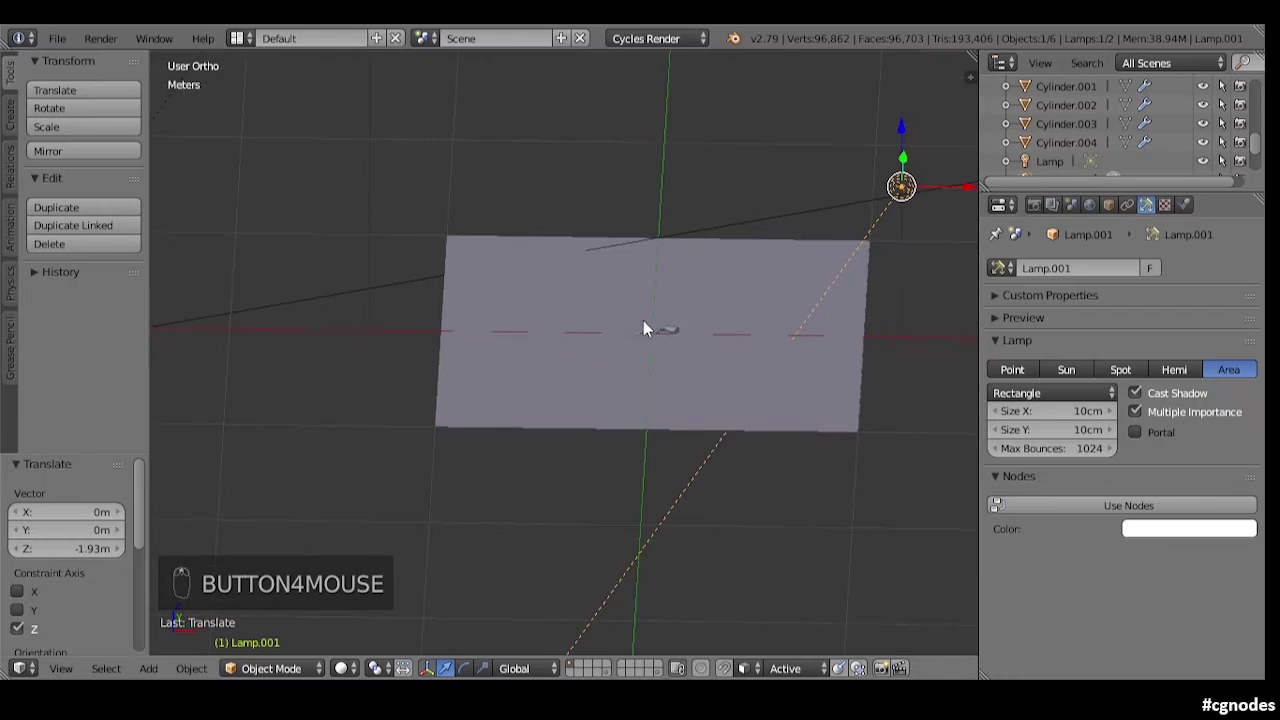
pyautogui.rightClick(709, 347)
pyautogui.rightClick(765, 362)
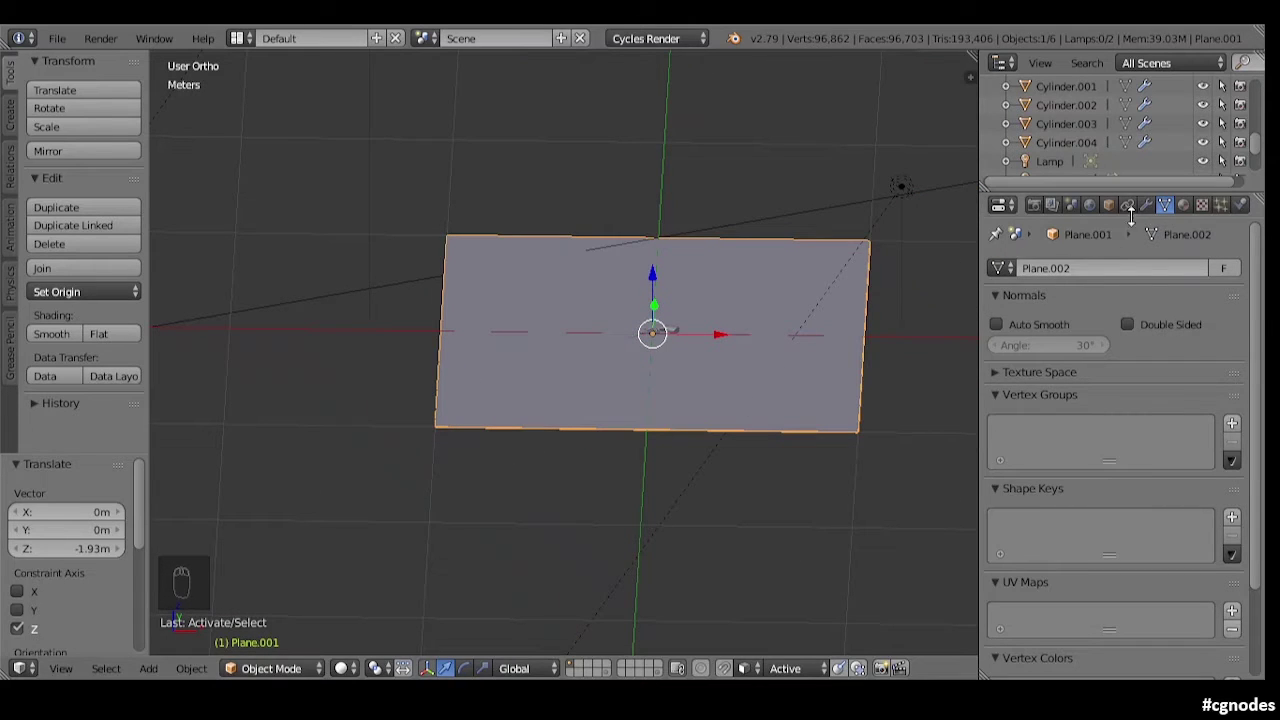
pyautogui.click(1145, 204)
pyautogui.click(1165, 204)
pyautogui.click(1128, 205)
pyautogui.click(1150, 268)
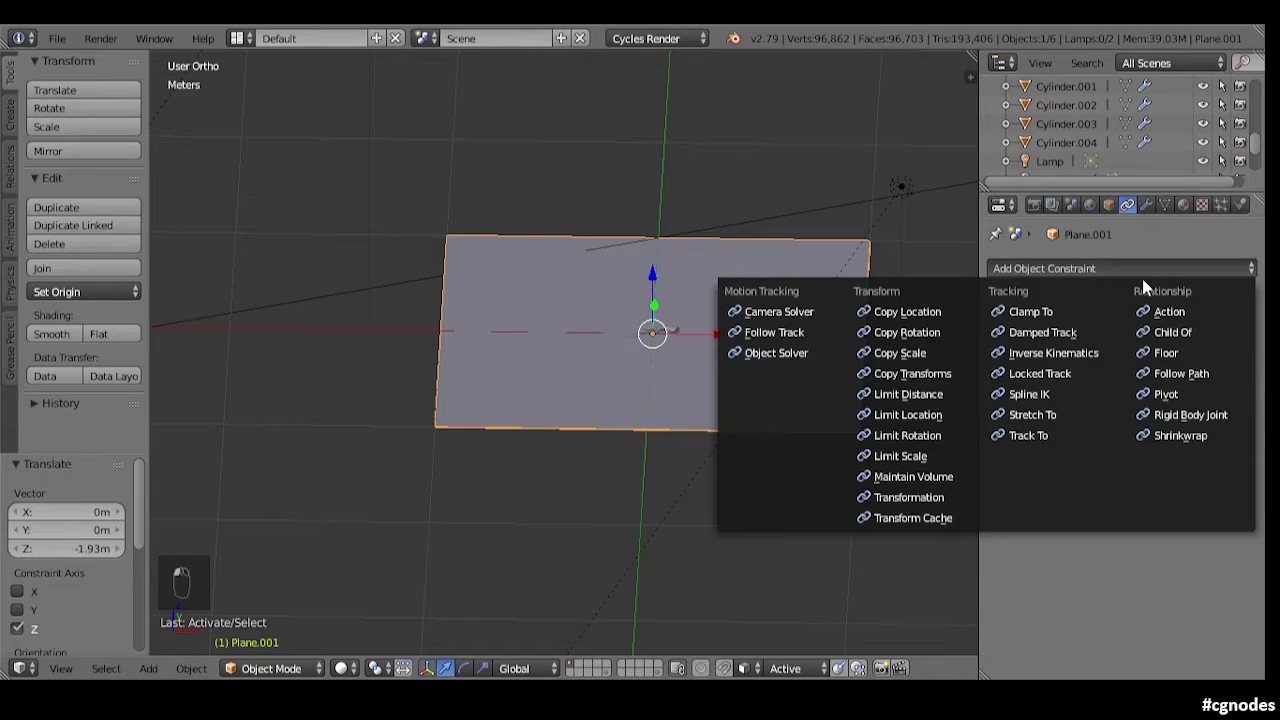
pyautogui.click(1039, 433)
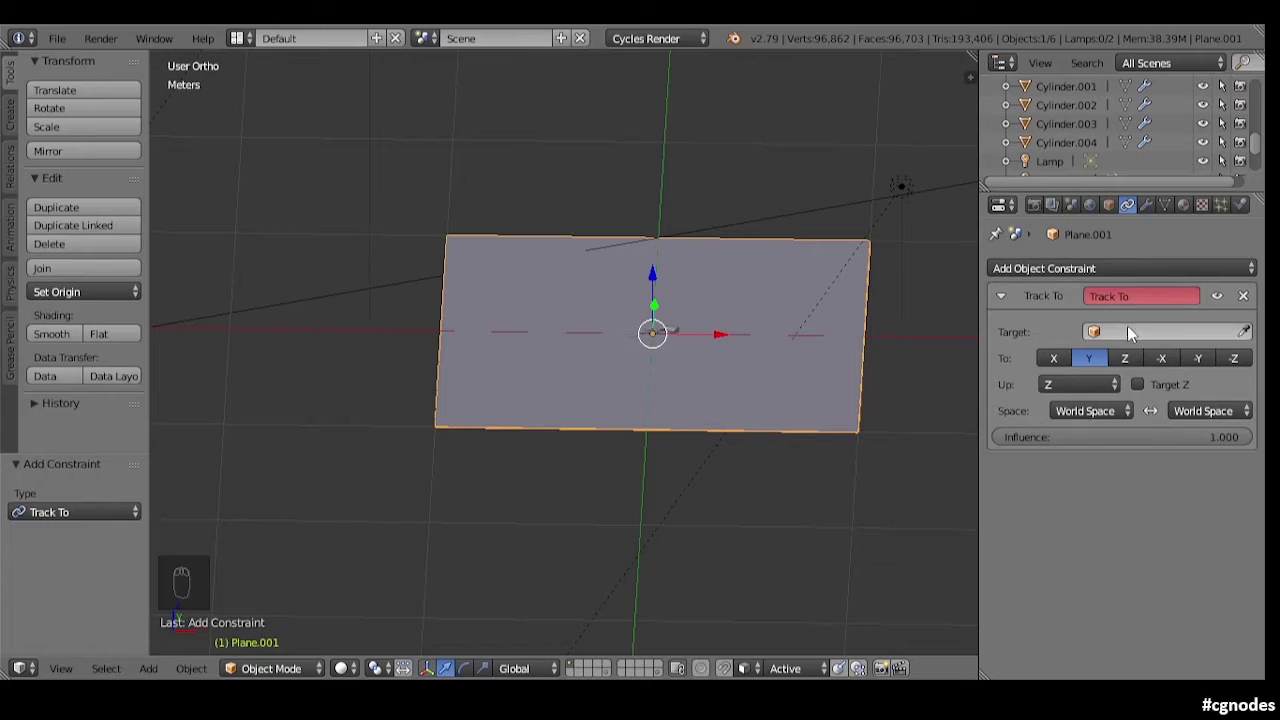
pyautogui.click(1157, 331)
pyautogui.scroll(-10, 1091, 457)
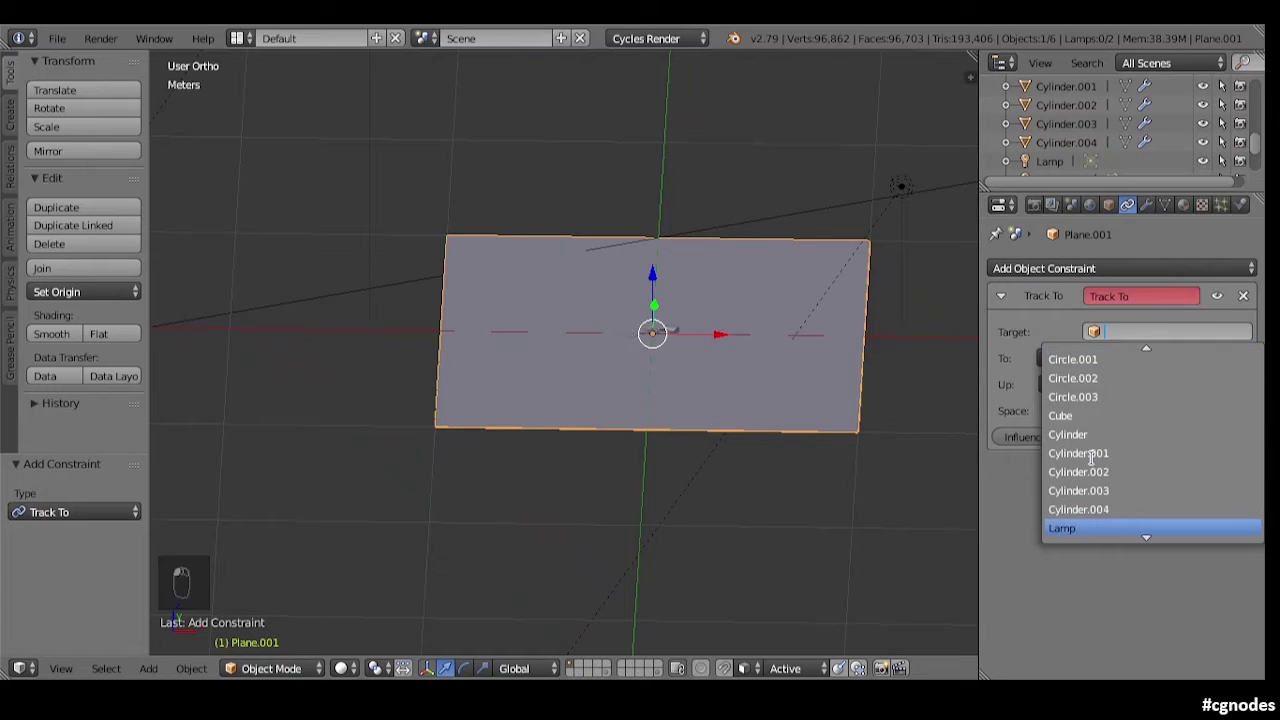
pyautogui.click(1068, 510)
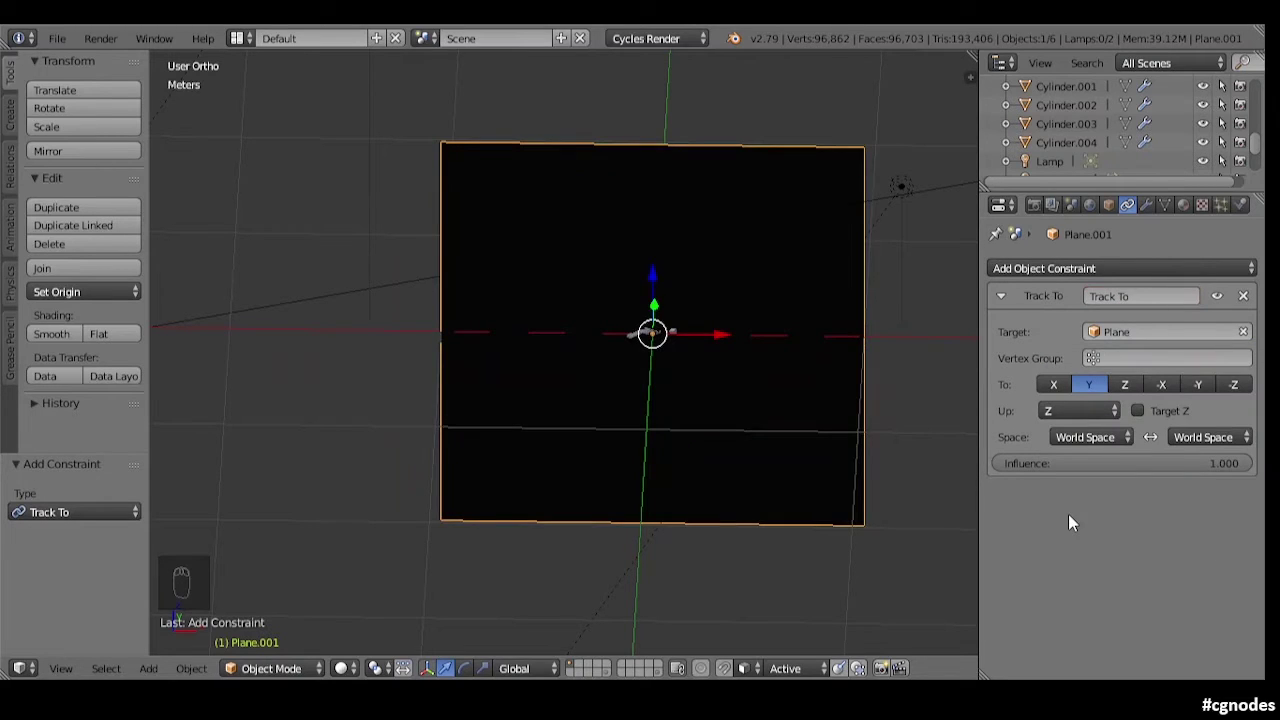
pyautogui.moveTo(806, 445); pyautogui.dragTo(885, 368, button='middle')
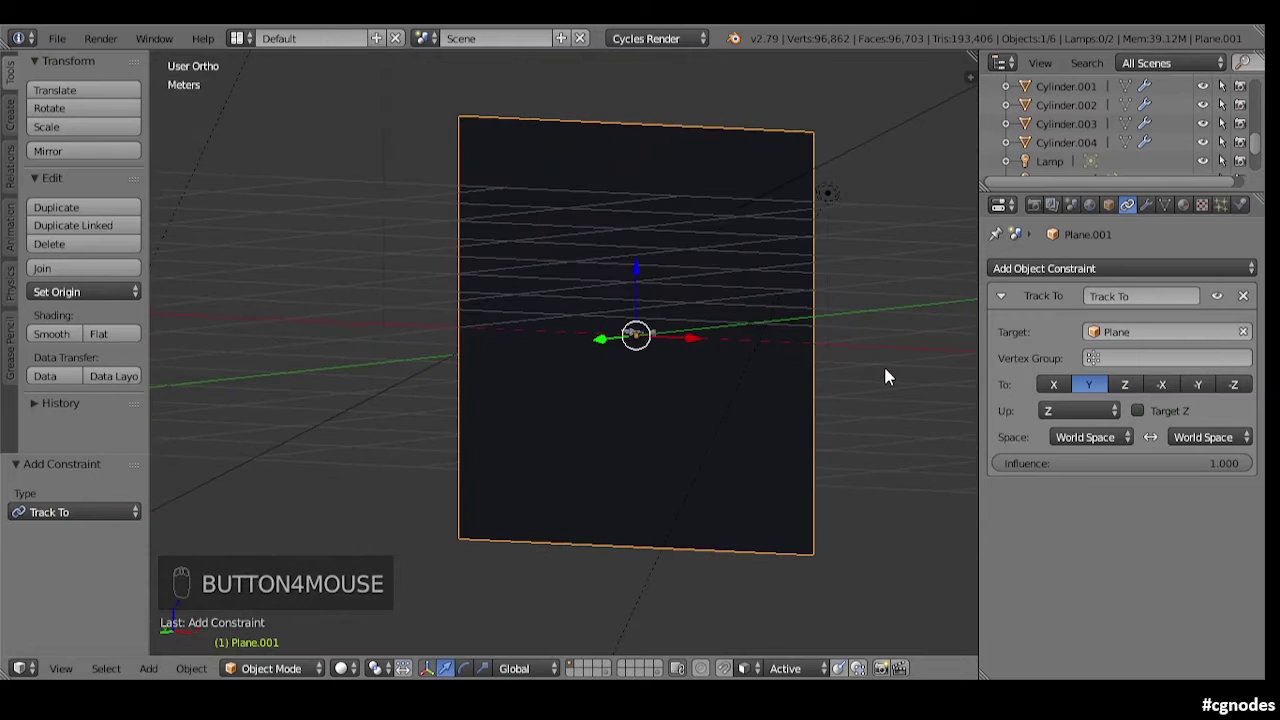
pyautogui.hotkey('ctrl', 'z')
pyautogui.hotkey('ctrl', 'z')
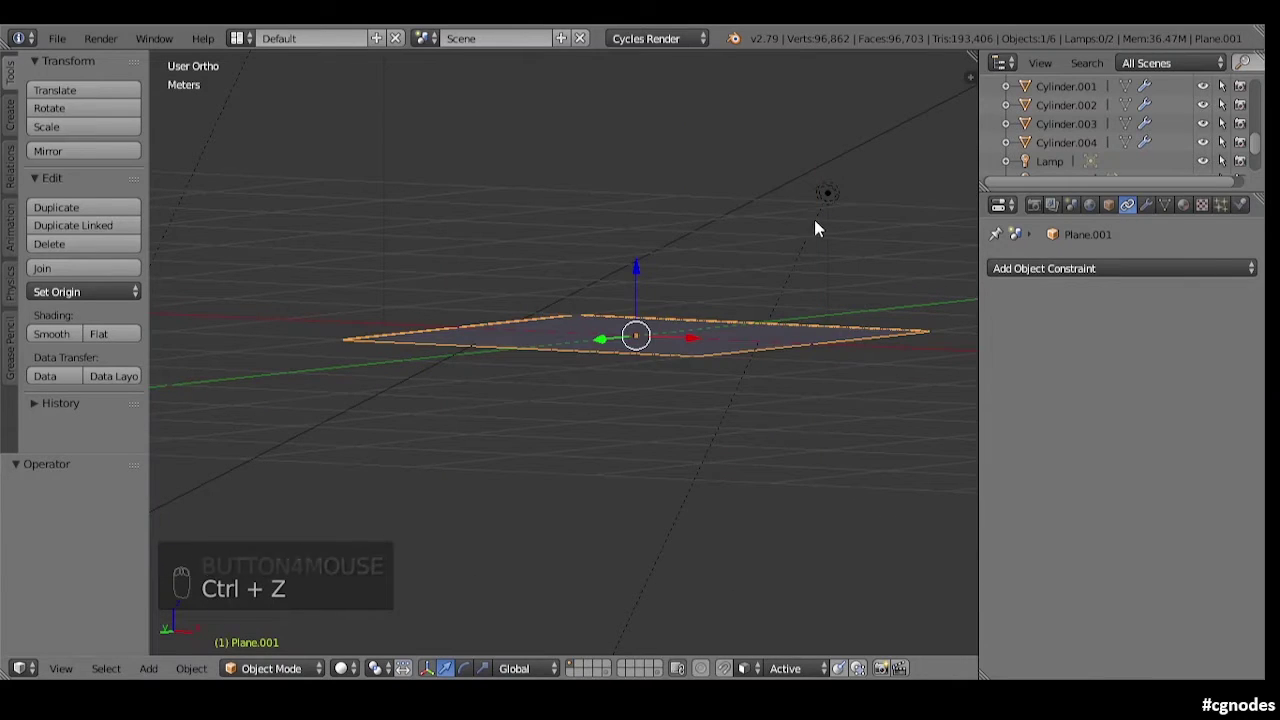
# Step: Add a Track To constraint to the area lamp on the positive X side, with Plane as the target
pyautogui.click(1041, 266)
pyautogui.click(975, 354)
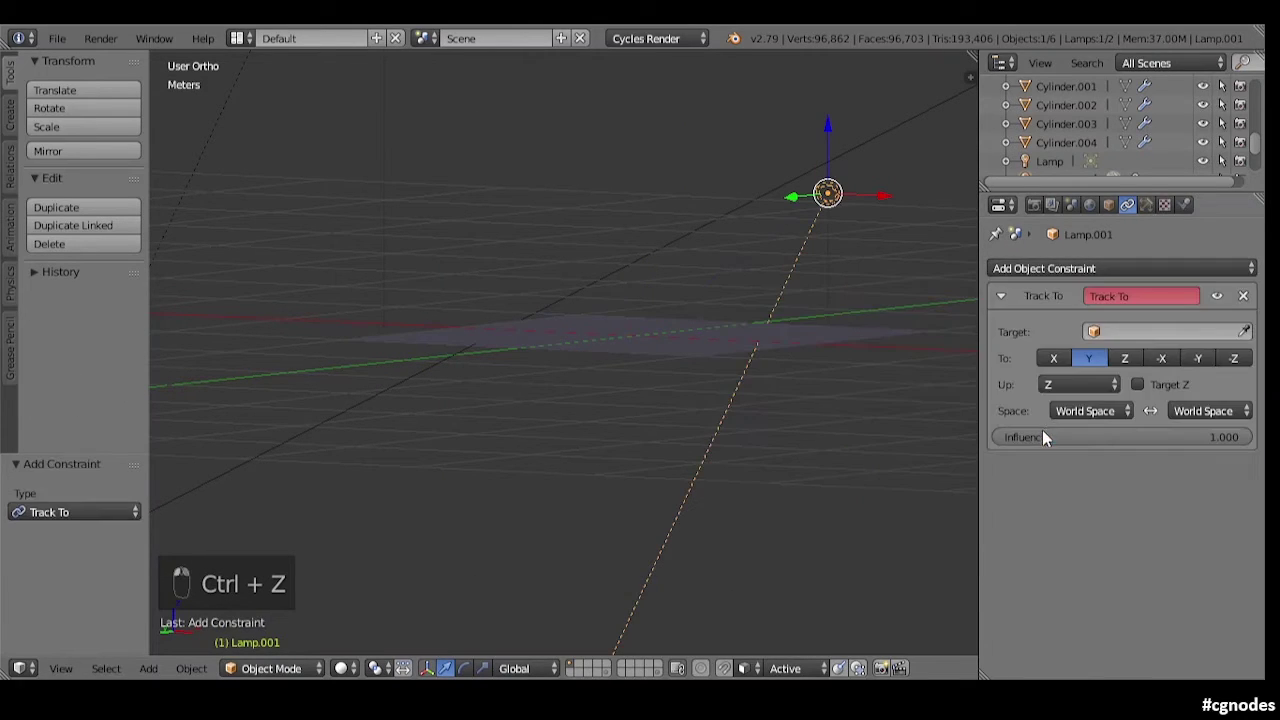
pyautogui.click(1128, 340)
pyautogui.scroll(-10, 1100, 460)
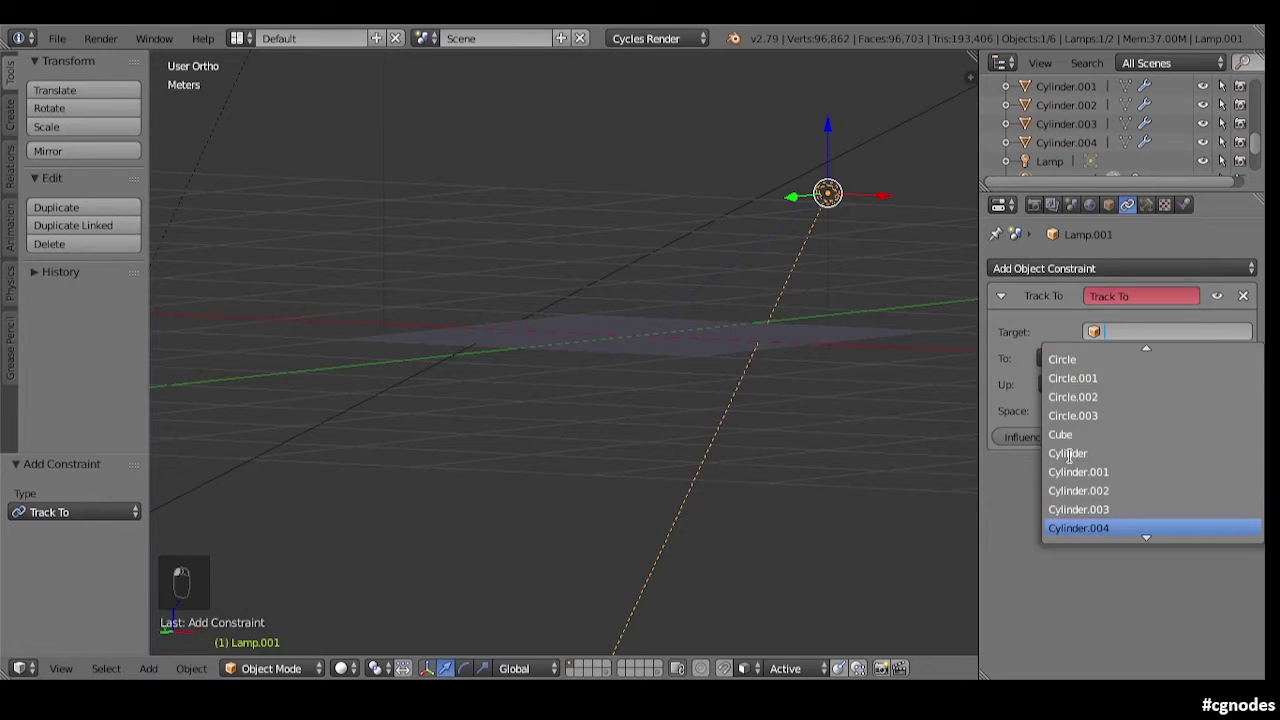
pyautogui.click(1061, 509)
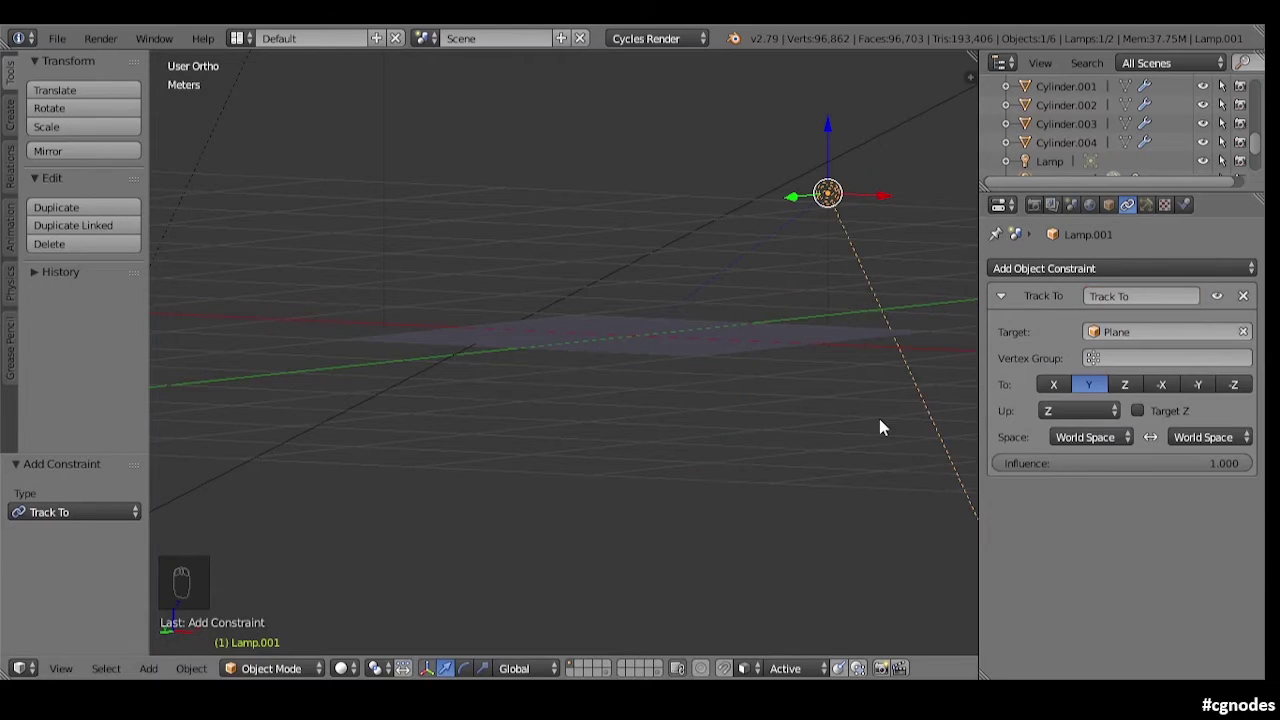
# Step: Set the lamp's Track To constraint to use Y as the up axis and -Z as the tracking axis
pyautogui.scroll(3, 879, 418)
pyautogui.click(1078, 410)
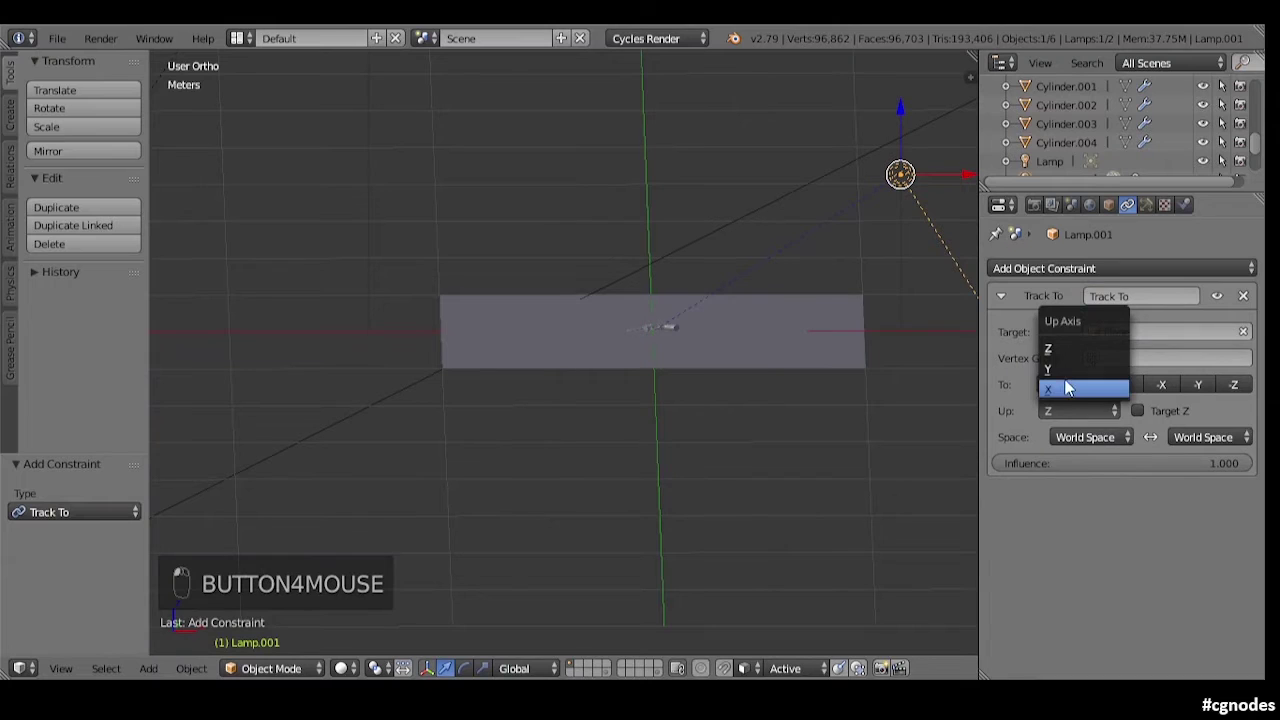
pyautogui.click(1065, 367)
pyautogui.scroll(1, 786, 418)
pyautogui.moveTo(786, 418); pyautogui.dragTo(762, 467, button='middle')
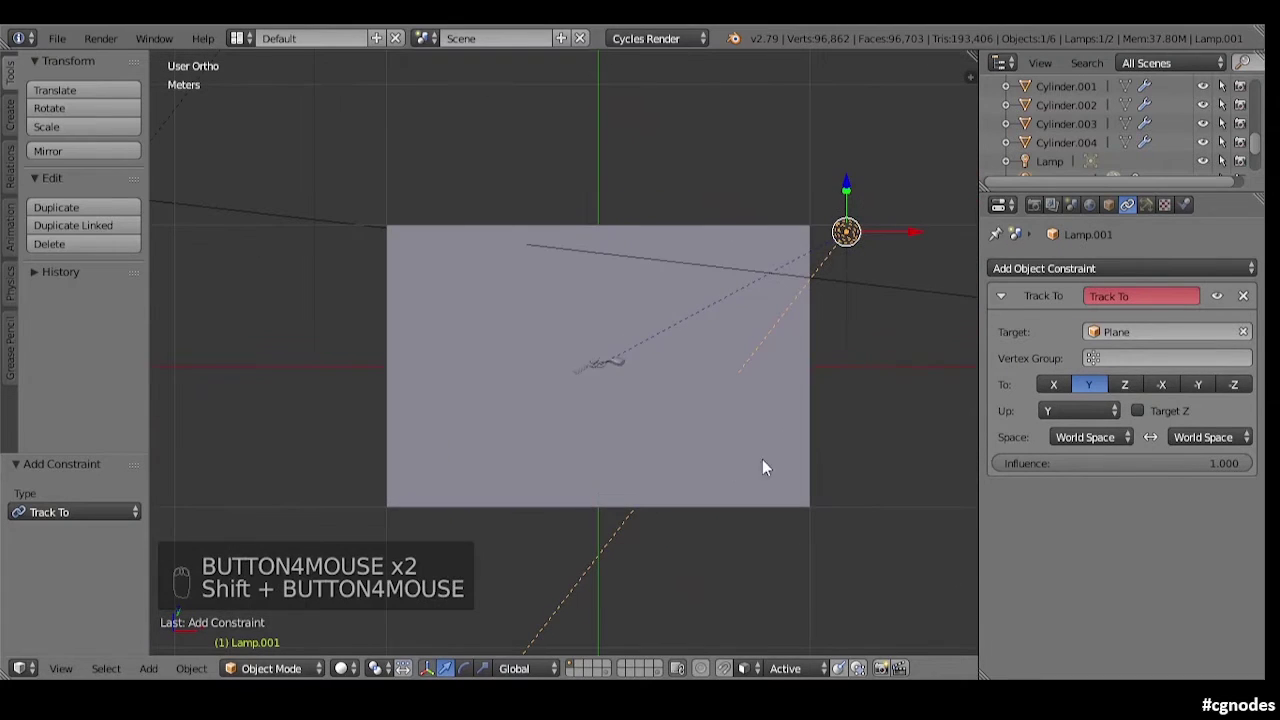
pyautogui.click(1235, 386)
pyautogui.moveTo(886, 354); pyautogui.dragTo(960, 329, button='middle')
pyautogui.keyDown('shift'); pyautogui.moveTo(620, 248); pyautogui.dragTo(682, 346, button='middle'); pyautogui.keyUp('shift')
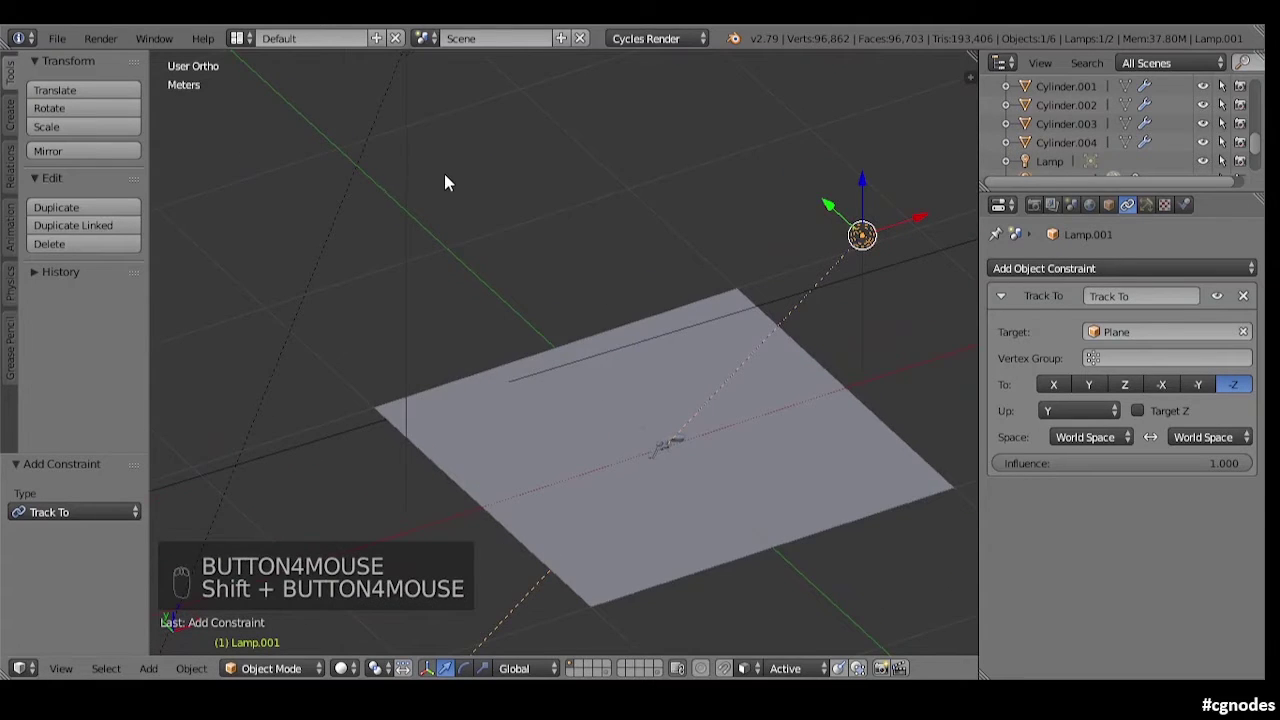
# Step: Delete the other area lamp, the one without a tracking constraint
pyautogui.keyDown('shift'); pyautogui.scroll(1, 444, 174); pyautogui.keyUp('shift')
pyautogui.rightClick(471, 180)
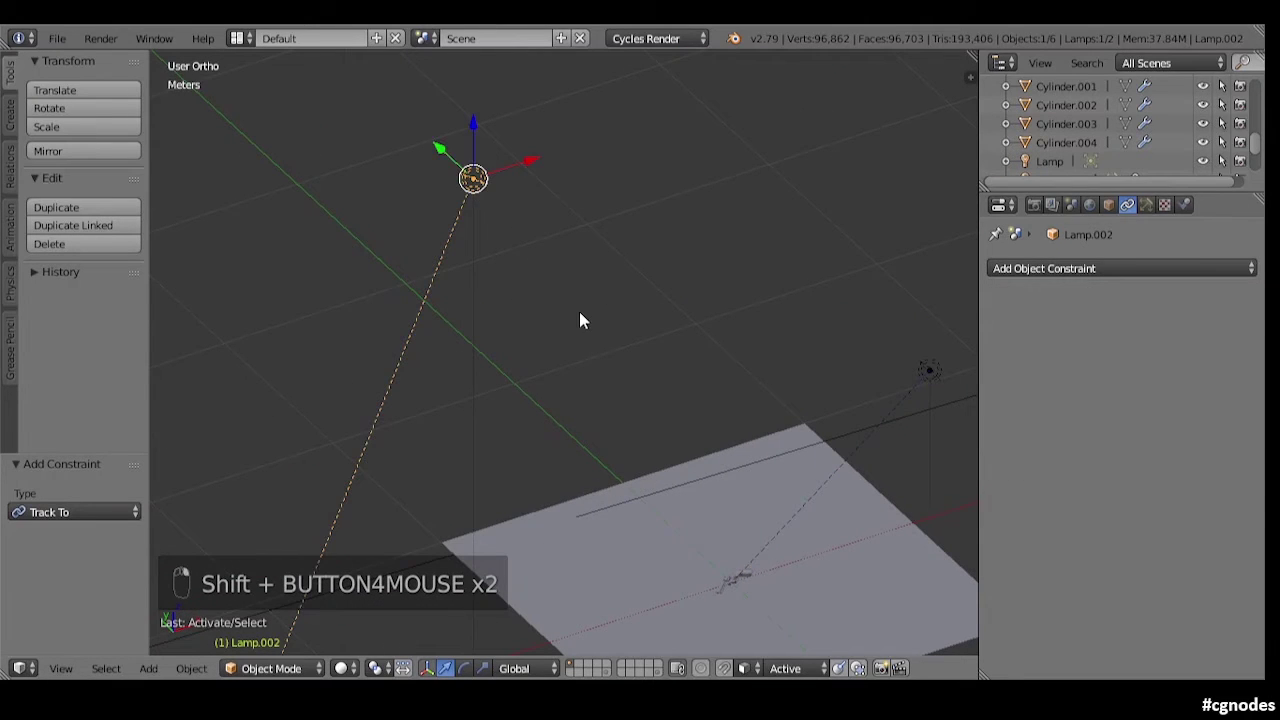
pyautogui.press('x')
pyautogui.click(581, 314)
# Step: Duplicate the constrained area lamp and move the copy -2.54 m along X to the opposite side of the plane
pyautogui.rightClick(924, 376)
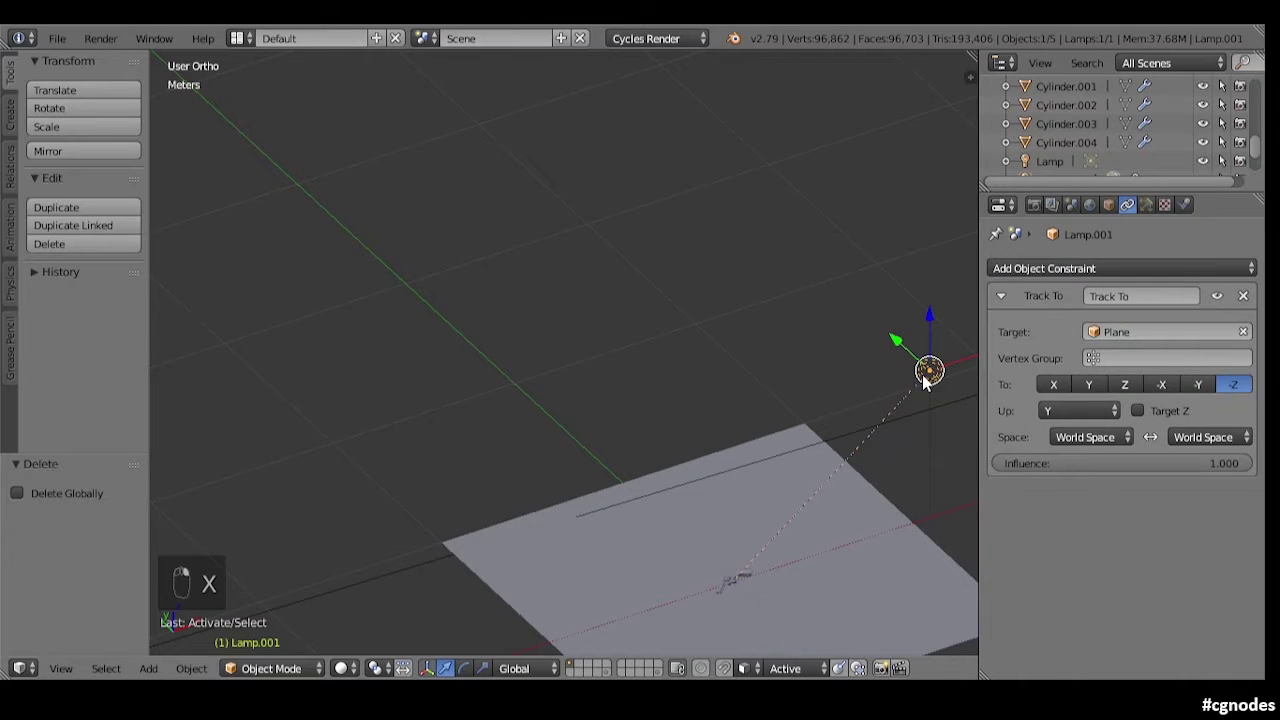
pyautogui.hotkey('shift', 'd')
pyautogui.rightClick(926, 371)
pyautogui.keyDown('shift'); pyautogui.scroll(2, 886, 434); pyautogui.keyUp('shift')
pyautogui.scroll(1, 767, 253)
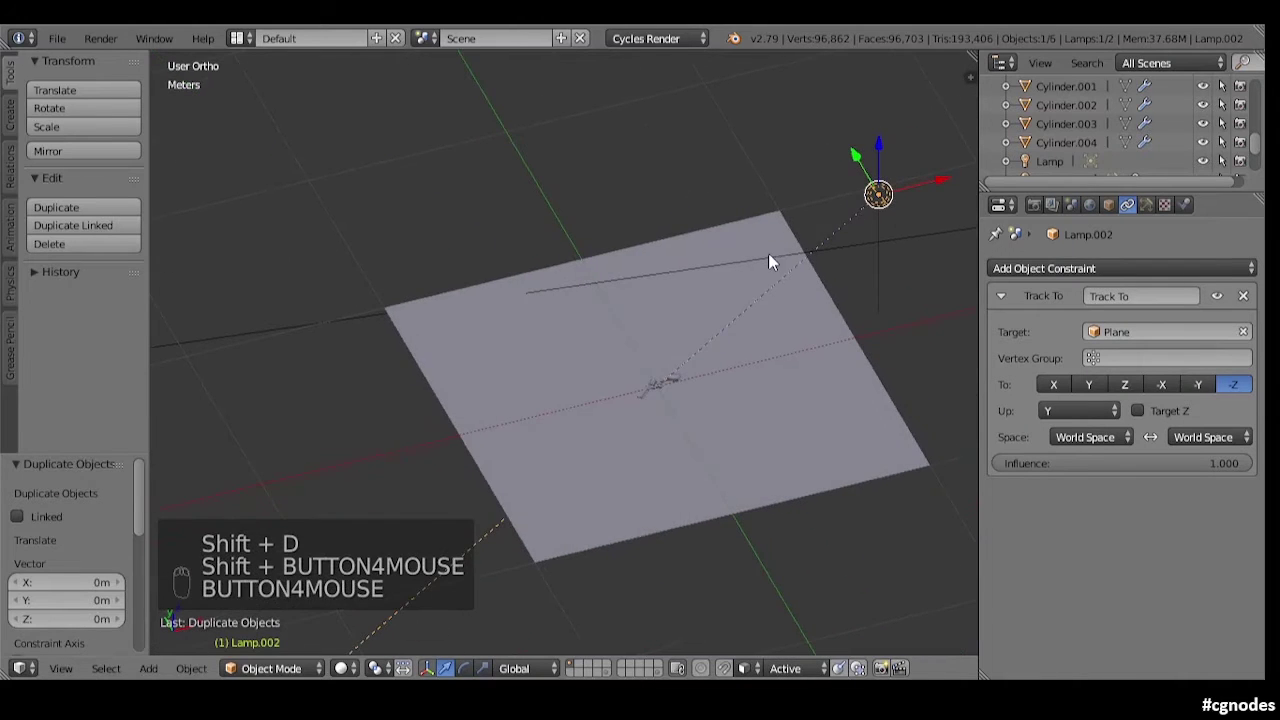
pyautogui.press('g')
pyautogui.press('x')
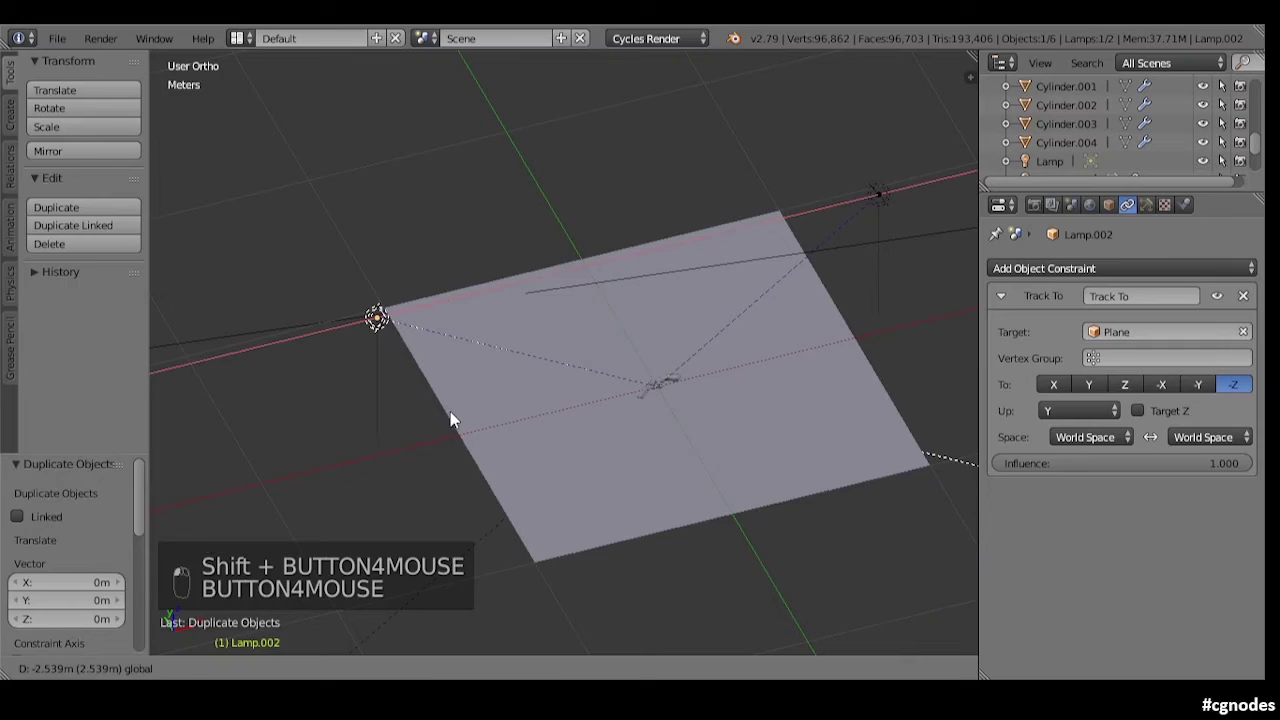
pyautogui.click(450, 420)
# Step: Set the original area lamp's rectangle size to 1 m in both X and Y
pyautogui.rightClick(878, 194)
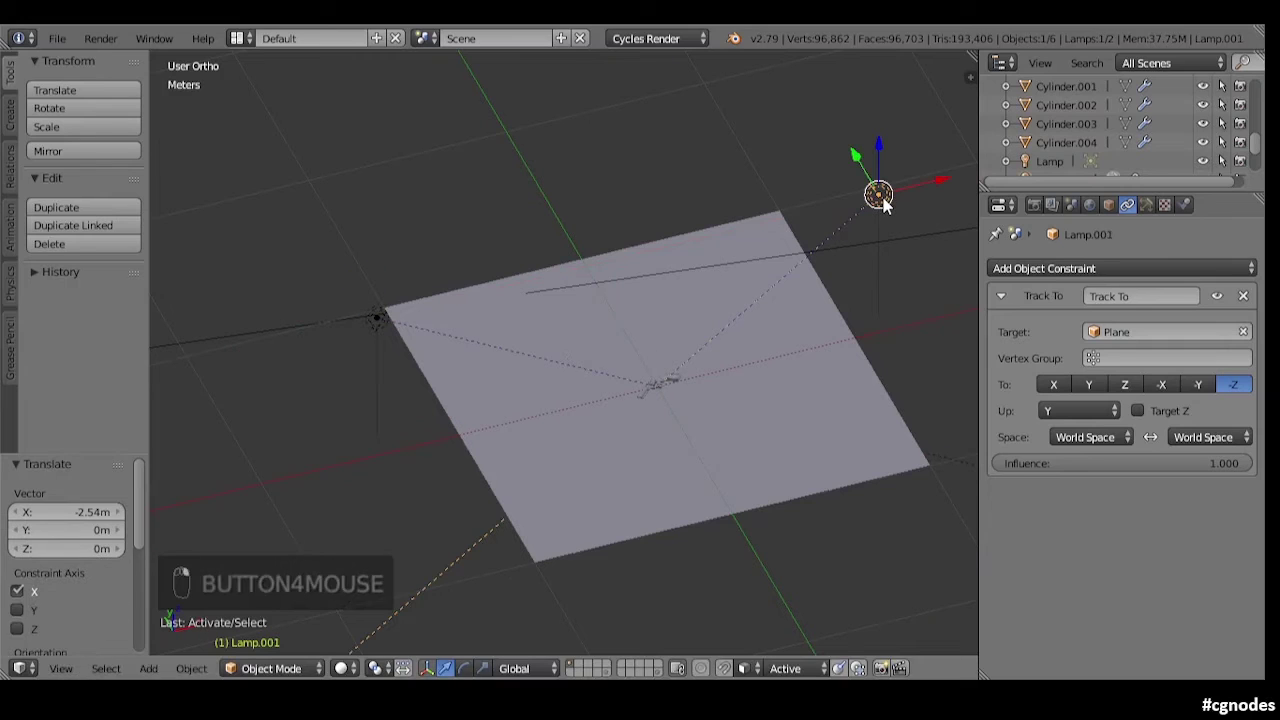
pyautogui.click(1147, 205)
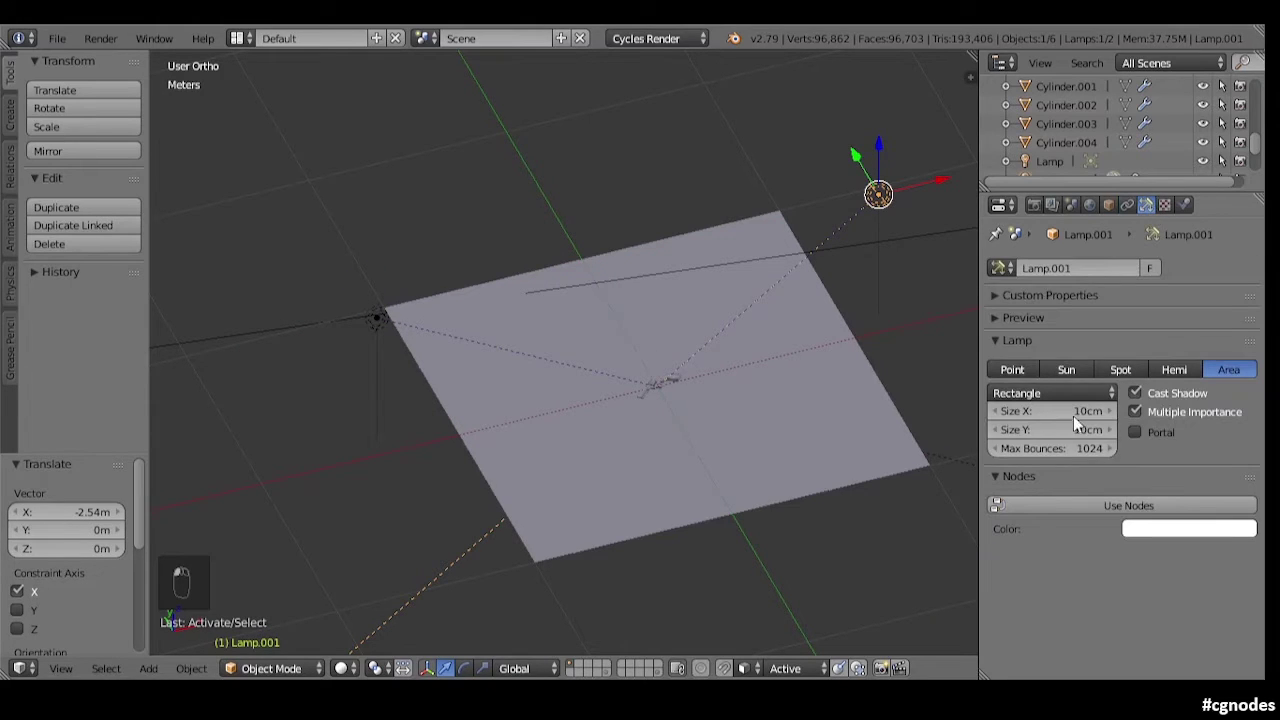
pyautogui.click(1070, 411)
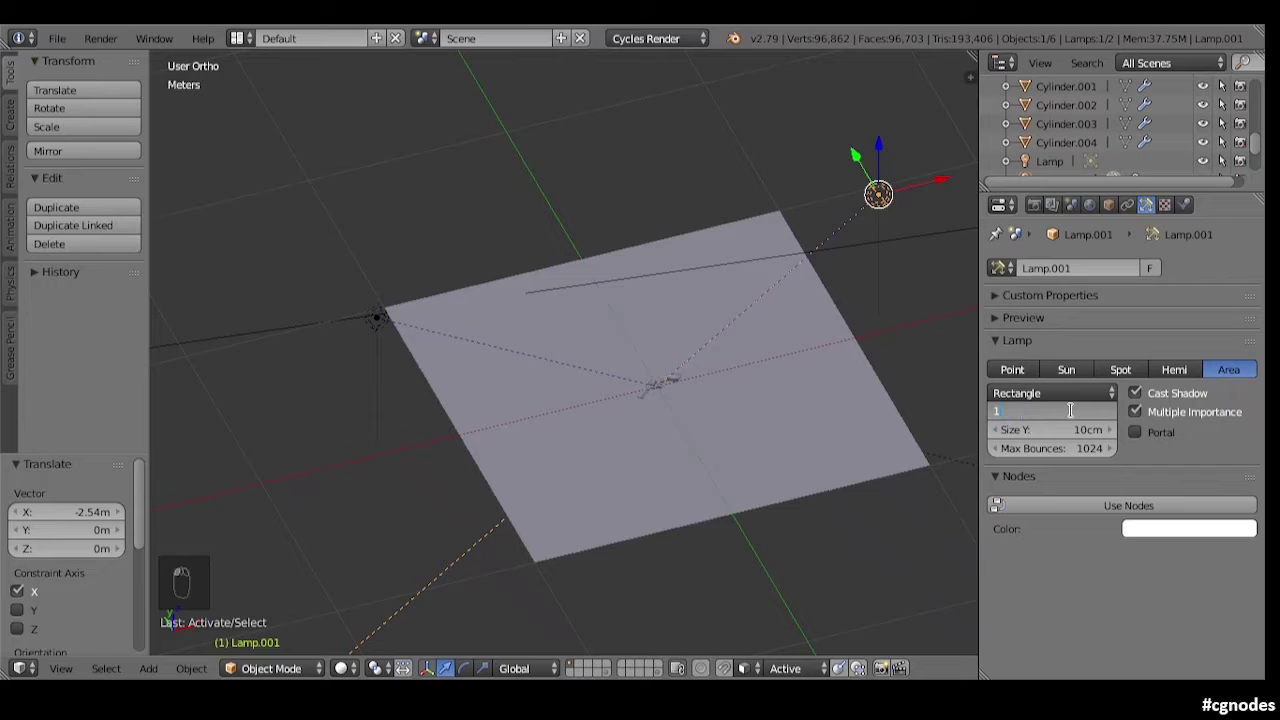
pyautogui.write('1')
pyautogui.press('Tab')
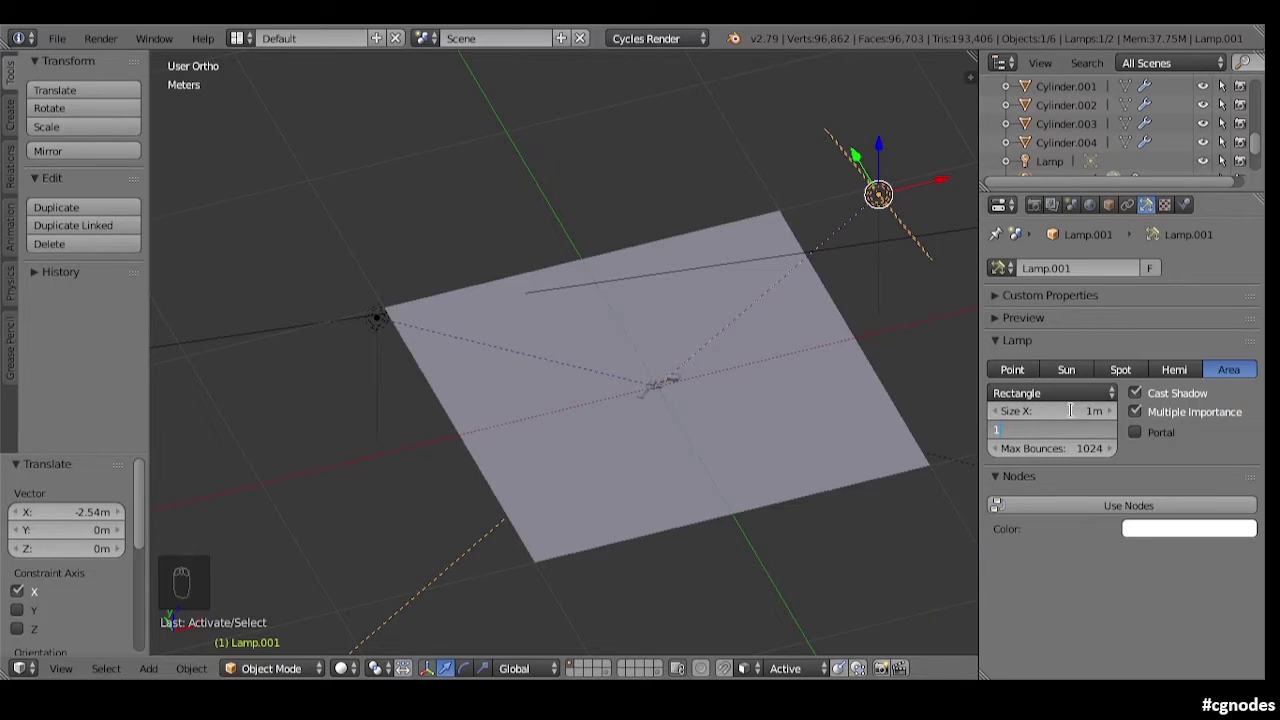
pyautogui.press('Return')
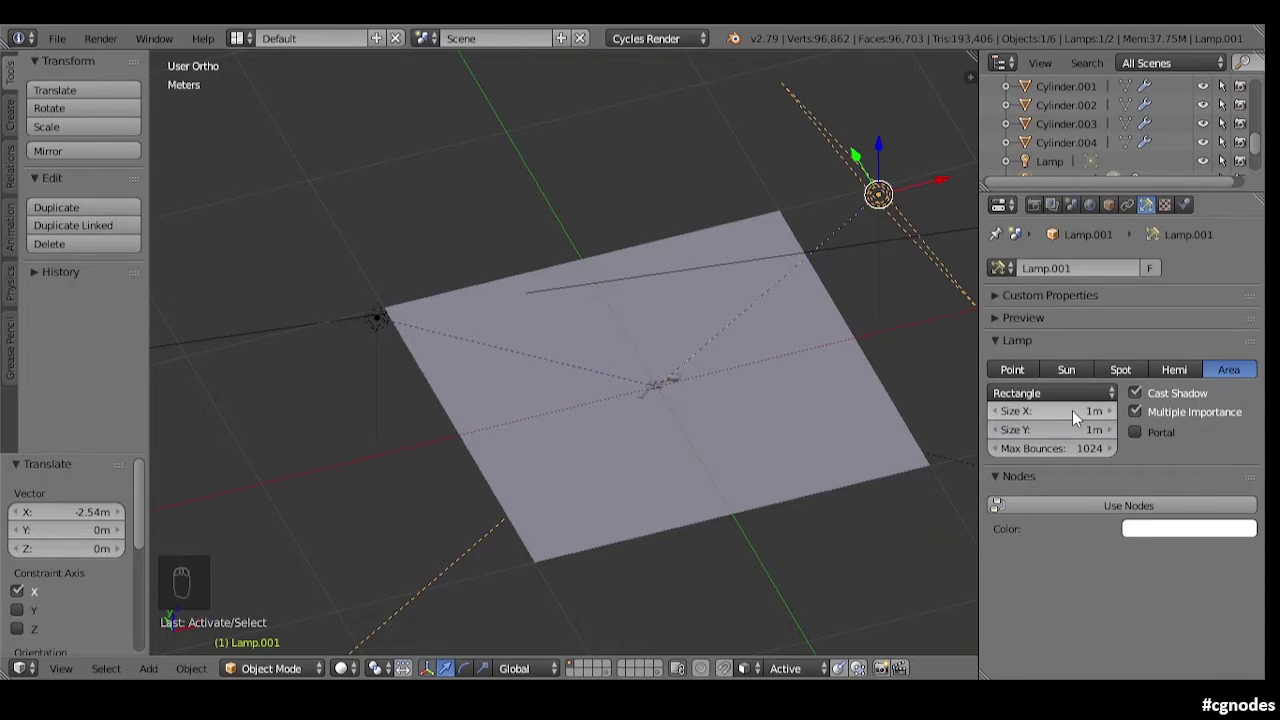
pyautogui.moveTo(764, 389); pyautogui.dragTo(670, 372, button='middle')
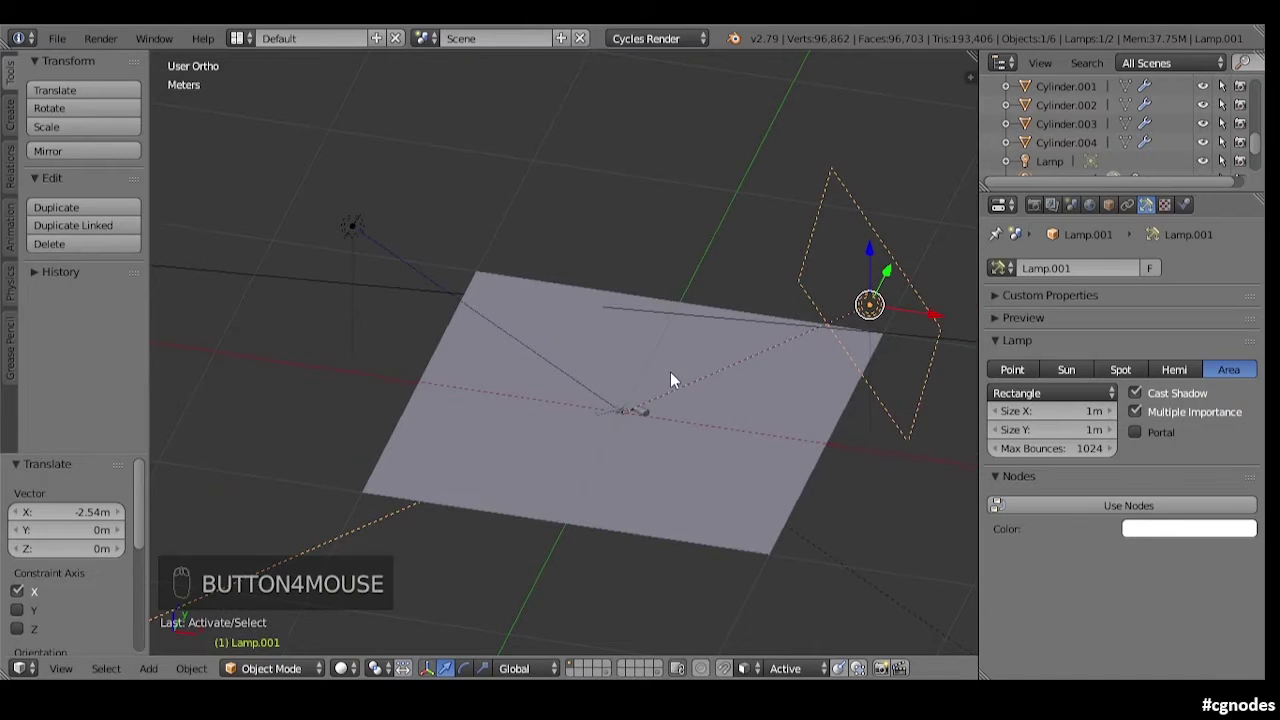
# Step: Show the rendered preview through the camera and enable shader nodes on the enlarged area lamp
pyautogui.hotkey('shift', 'z')
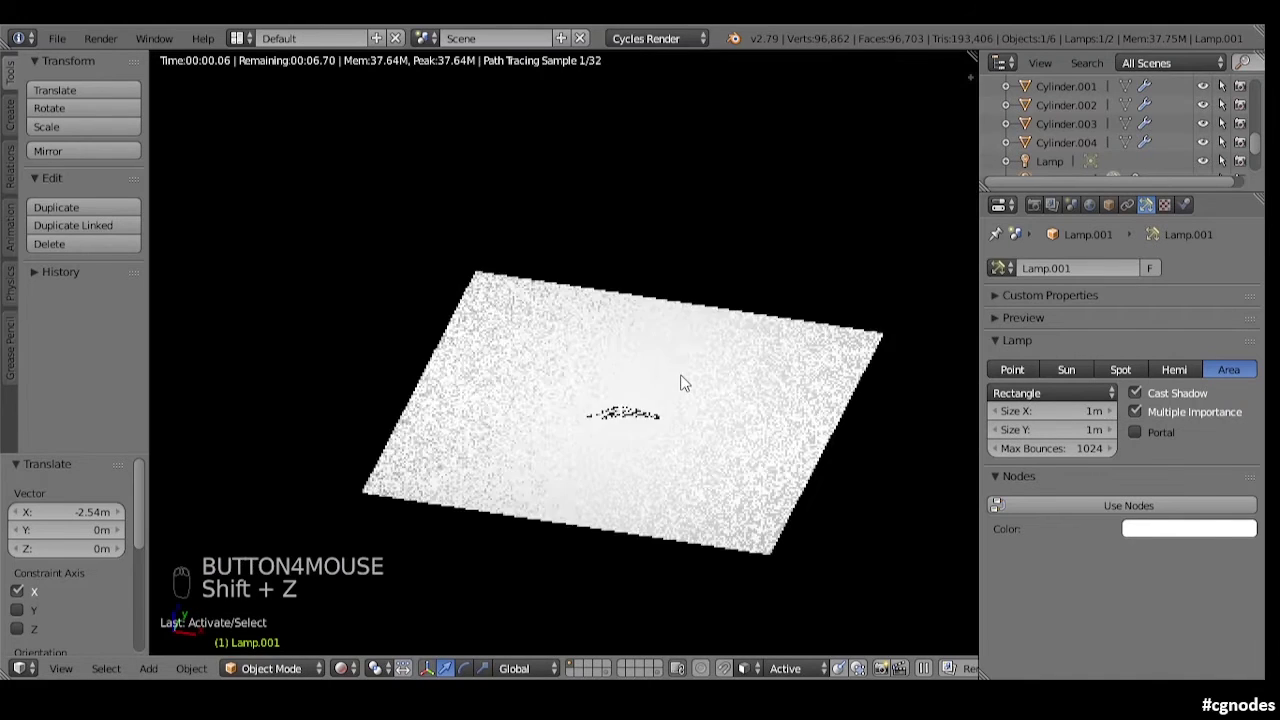
pyautogui.press('KP_0')
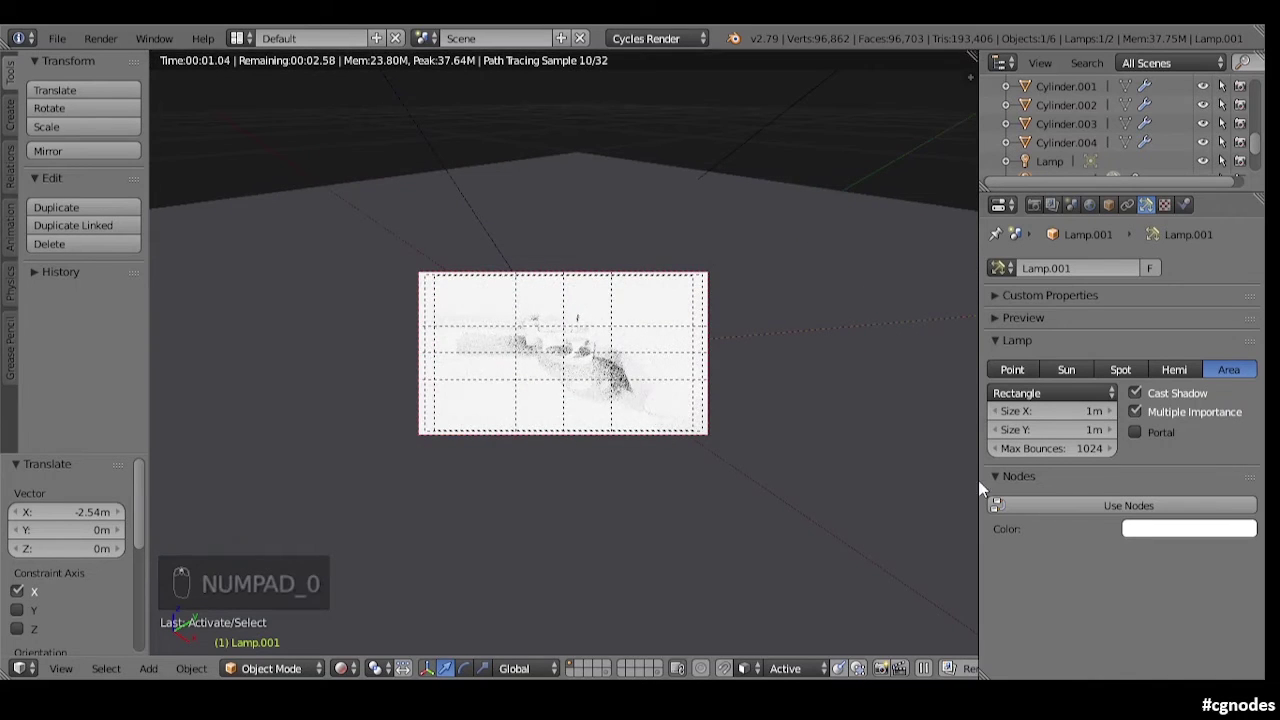
pyautogui.click(1108, 506)
pyautogui.click(1166, 561)
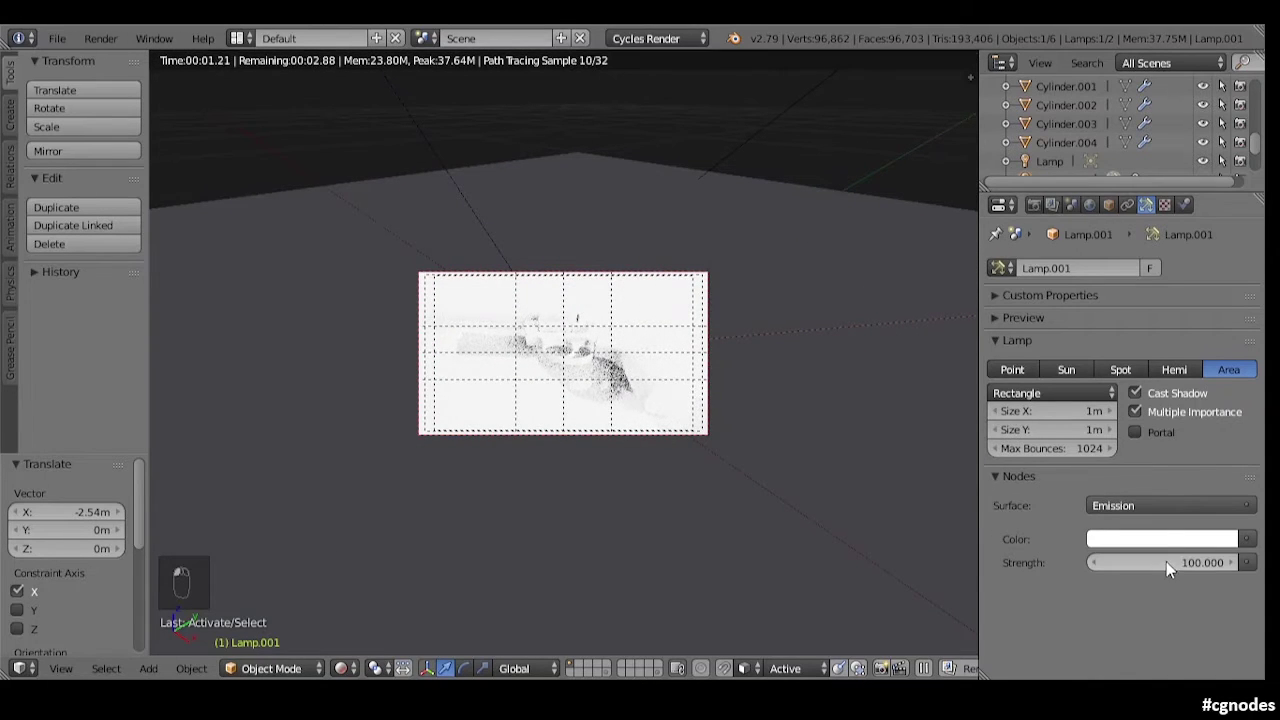
pyautogui.press('Return')
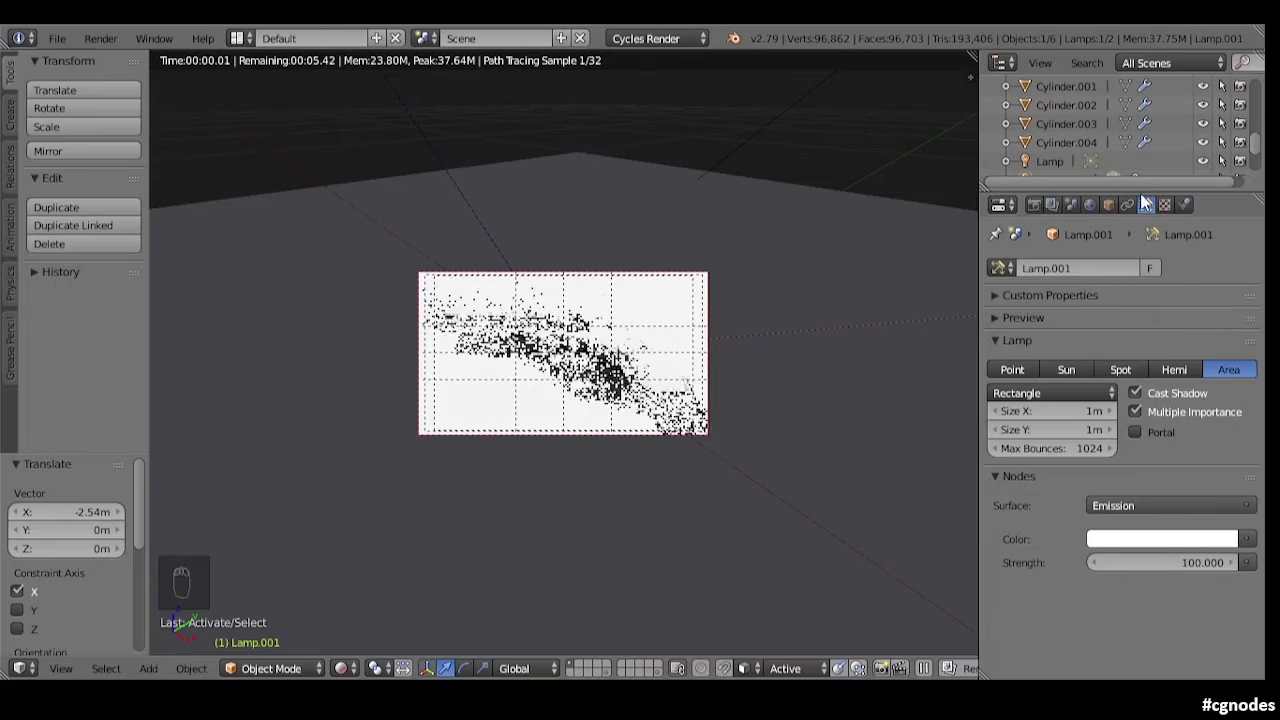
# Step: Hide the duplicate lamp Lamp.002 and set the emission strength of the 1 m area lamp Lamp.001 to 10
pyautogui.moveTo(1153, 210); pyautogui.dragTo(1150, 412)
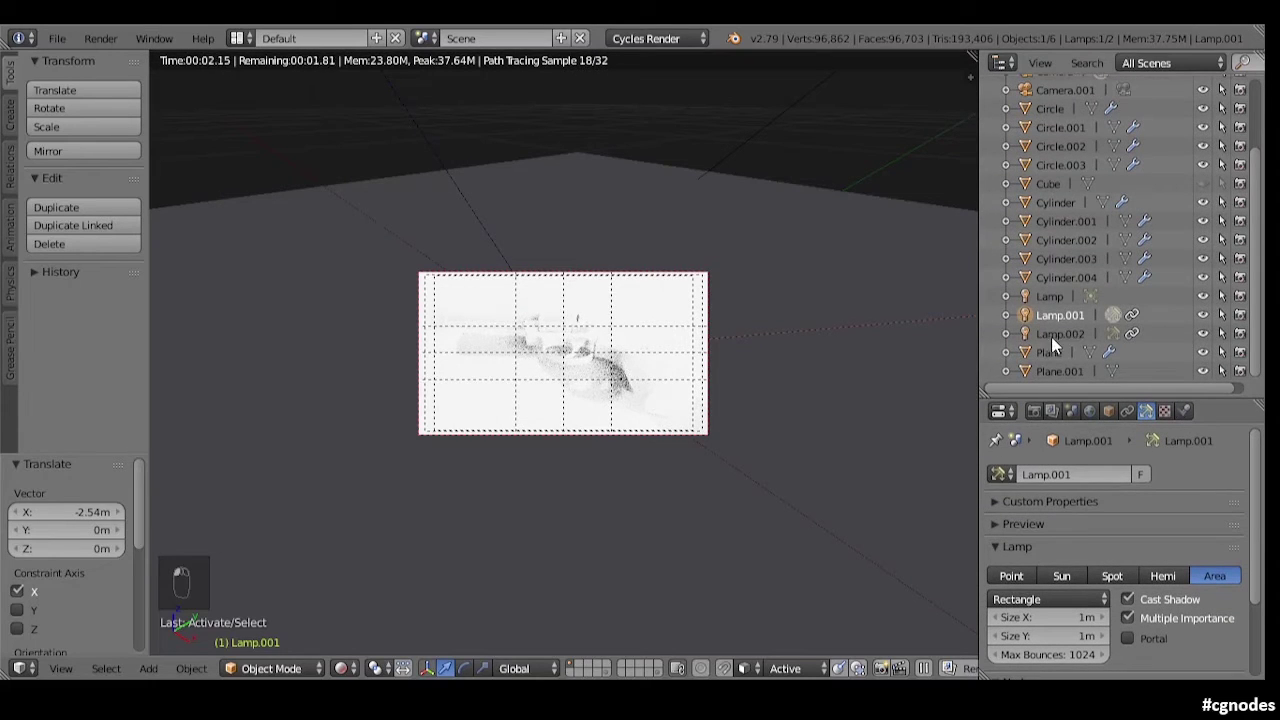
pyautogui.click(1203, 334)
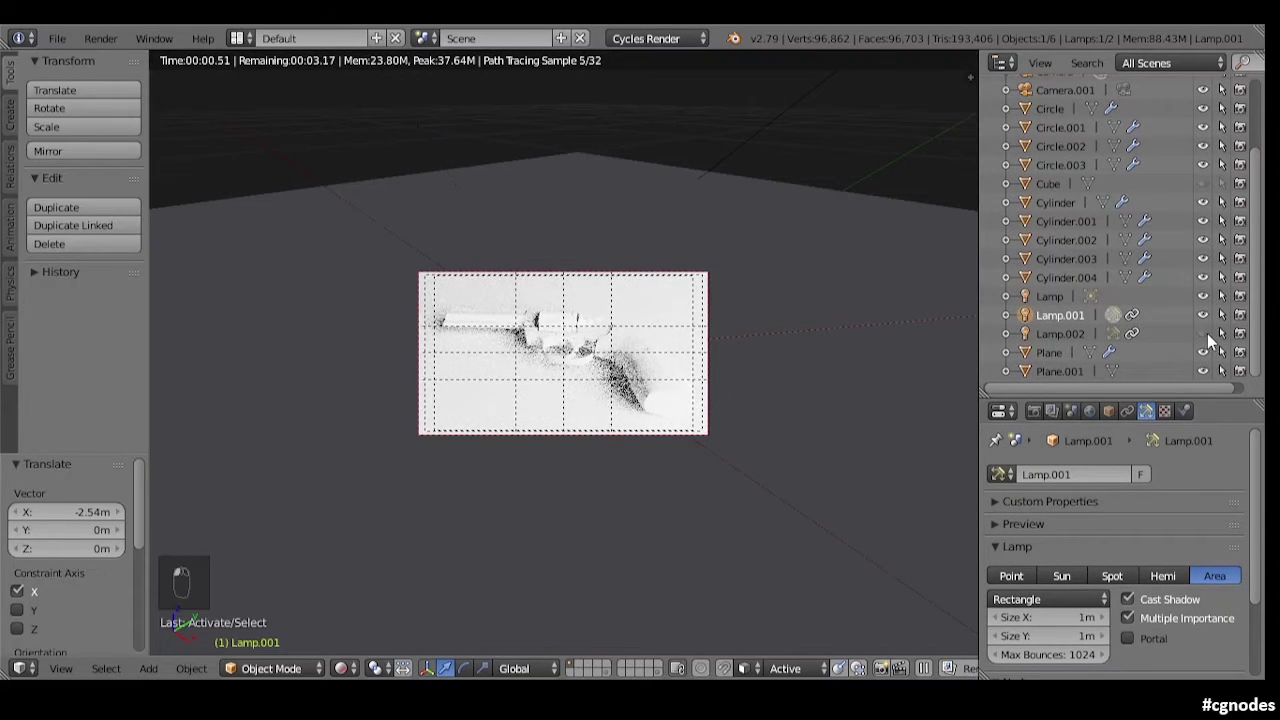
pyautogui.scroll(-3, 1146, 581)
pyautogui.click(1174, 664)
pyautogui.write('10')
pyautogui.press('Return')
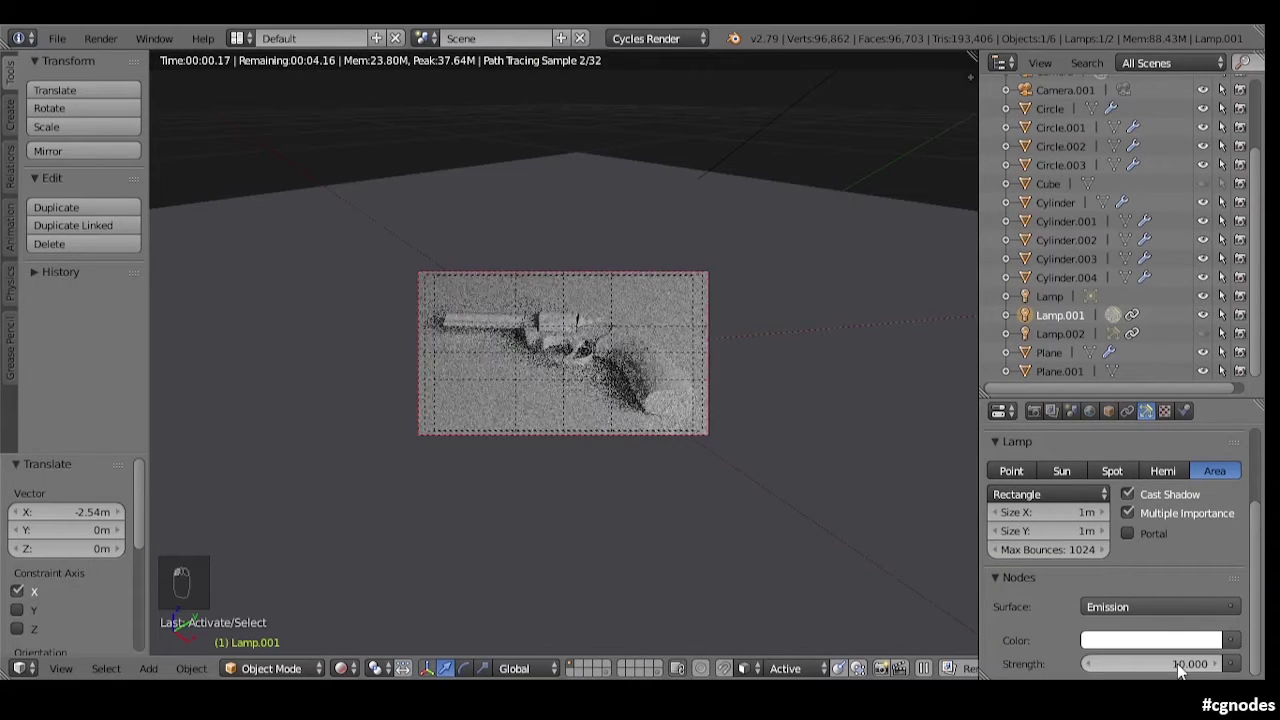
# Step: Hide Lamp.001, show Lamp.002 in its place, and return to solid shading outside the camera view
pyautogui.click(1203, 317)
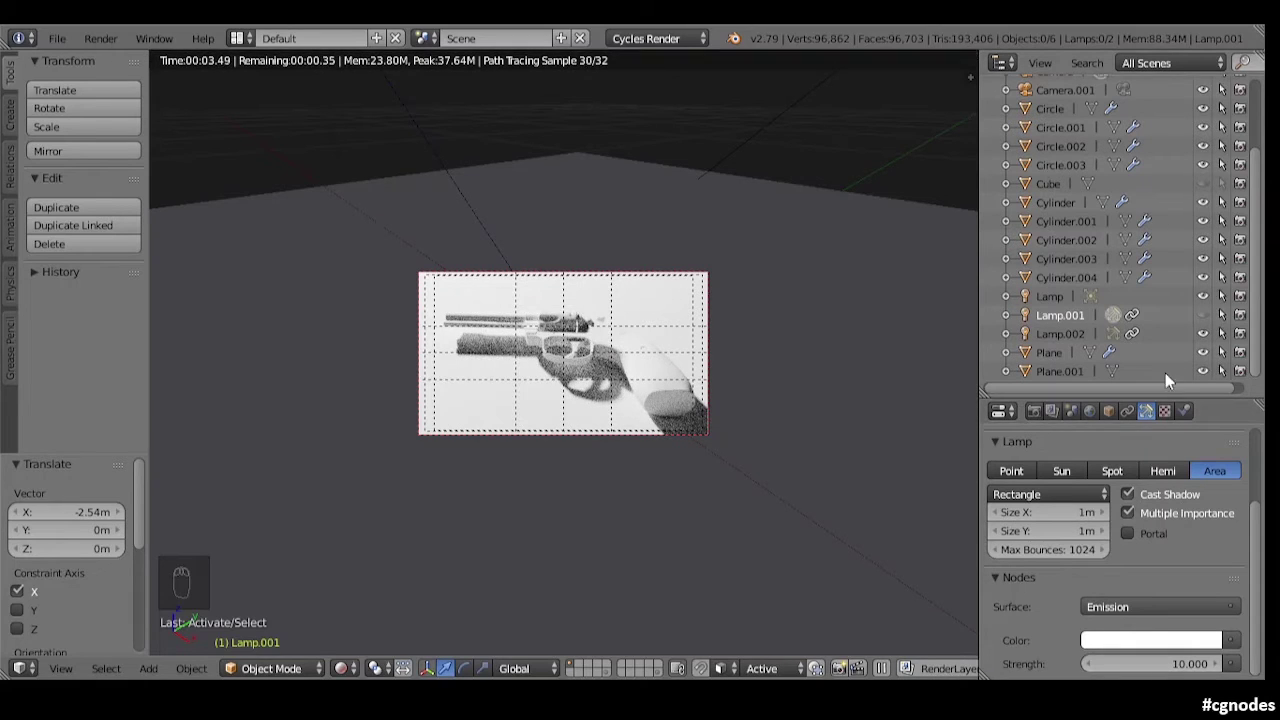
pyautogui.click(1074, 336)
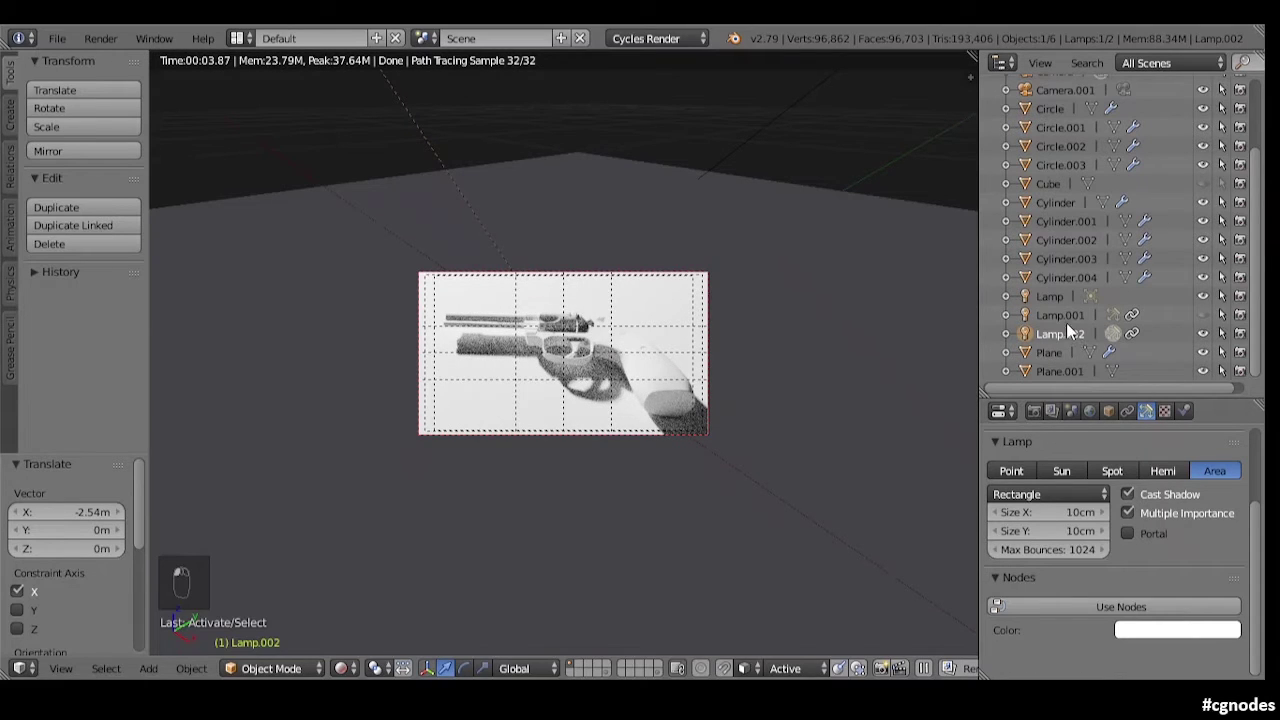
pyautogui.click(1063, 317)
pyautogui.hotkey('shift', 'z')
pyautogui.scroll(-2, 619, 355)
pyautogui.moveTo(619, 357)
pyautogui.mouseDown(button='middle')
pyautogui.moveTo(602, 368)
pyautogui.moveTo(591, 413)
pyautogui.moveTo(690, 352)
pyautogui.mouseUp(button='middle')
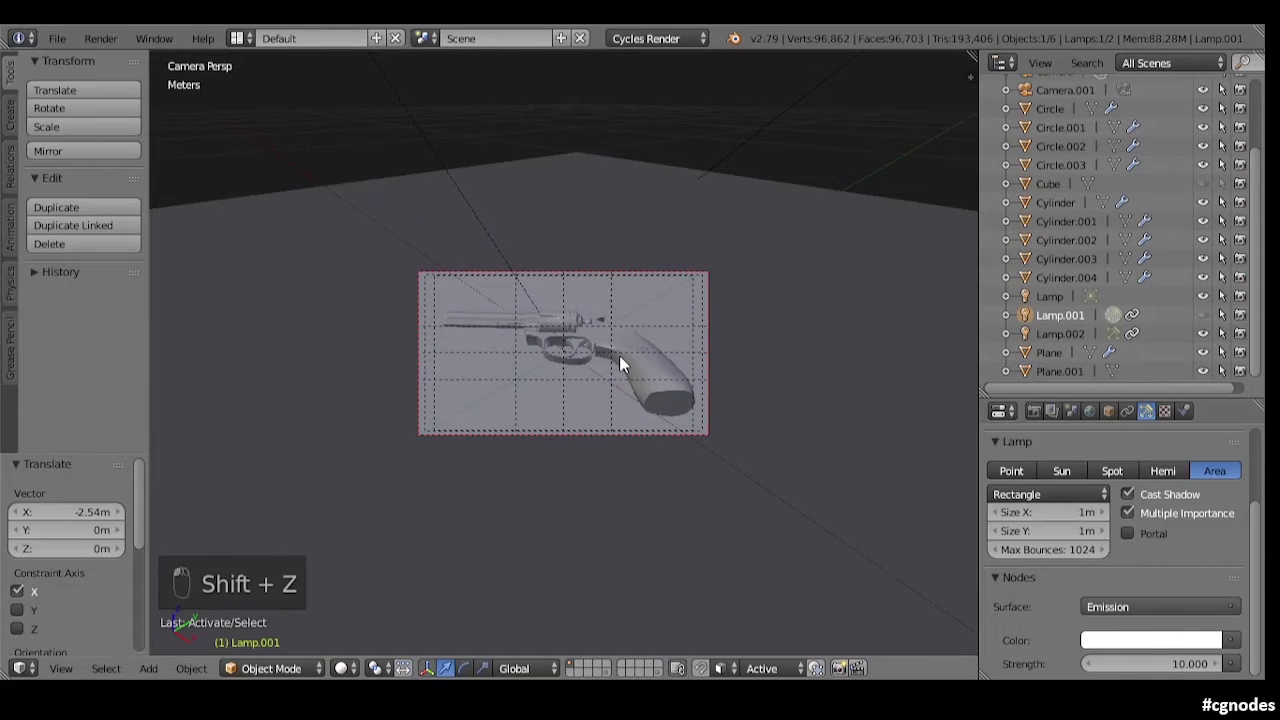
pyautogui.scroll(-6, 602, 366)
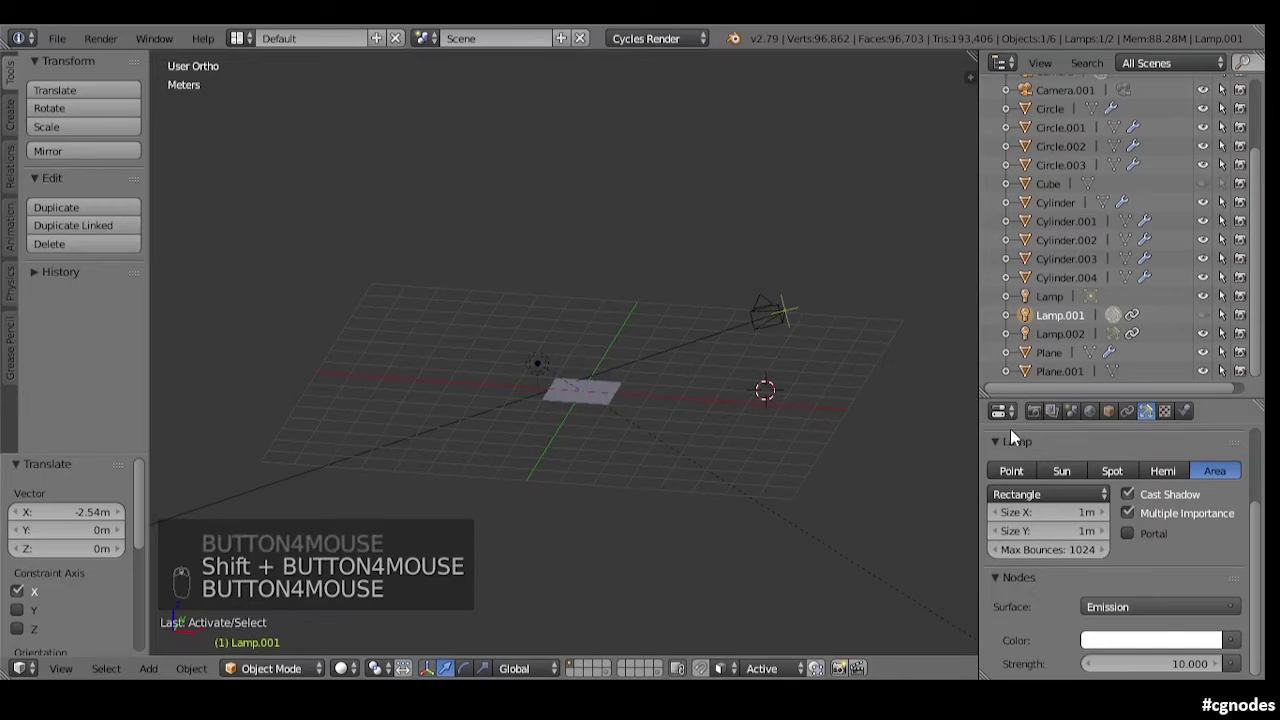
# Step: Select Lamp.001 and Lamp.002 in turn to examine which lamp sits on which side of the plane
pyautogui.click(1053, 334)
pyautogui.click(1060, 318)
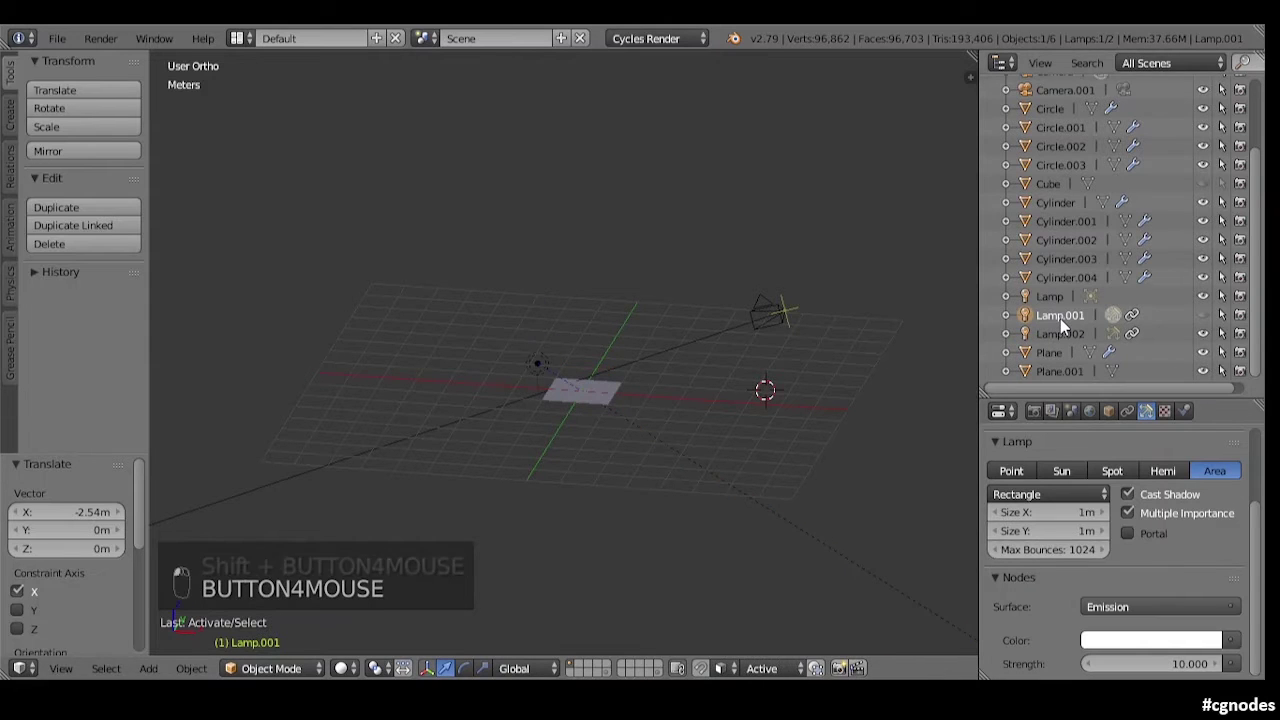
pyautogui.moveTo(790, 400); pyautogui.dragTo(677, 363, button='middle')
pyautogui.scroll(4, 684, 367)
pyautogui.rightClick(566, 412)
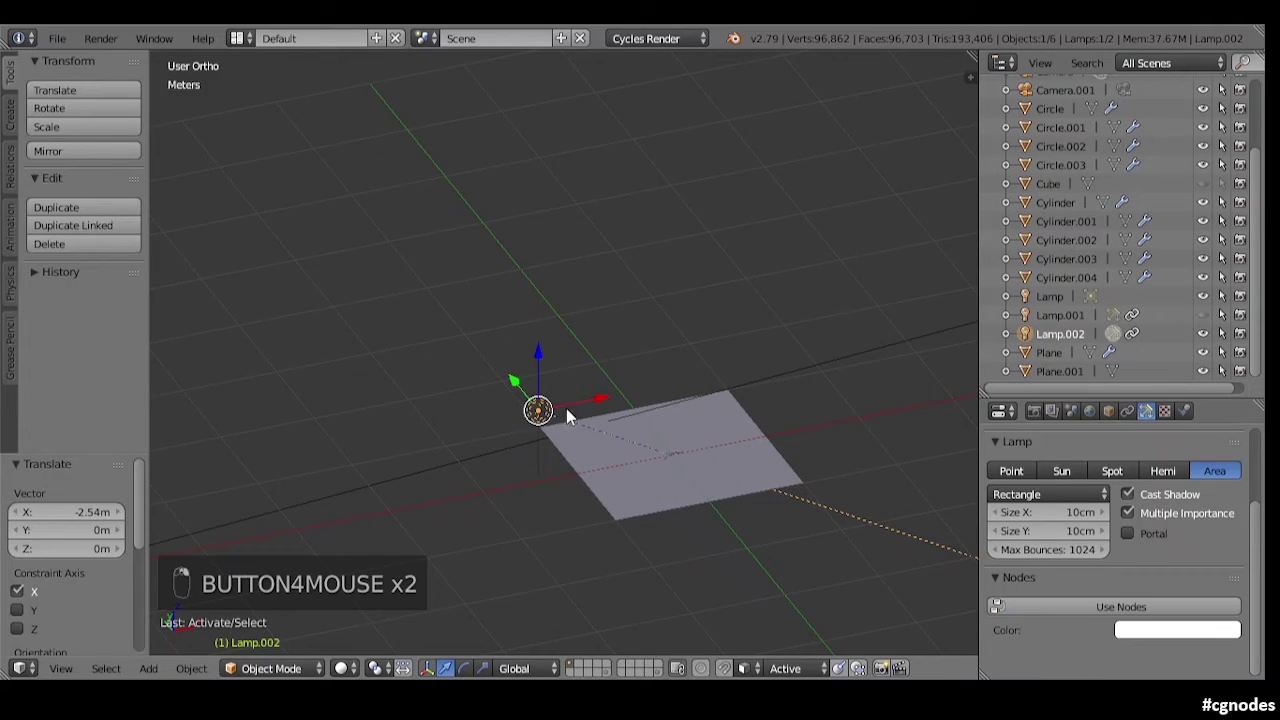
pyautogui.press('g')
pyautogui.rightClick(688, 346)
pyautogui.scroll(-4, 764, 450)
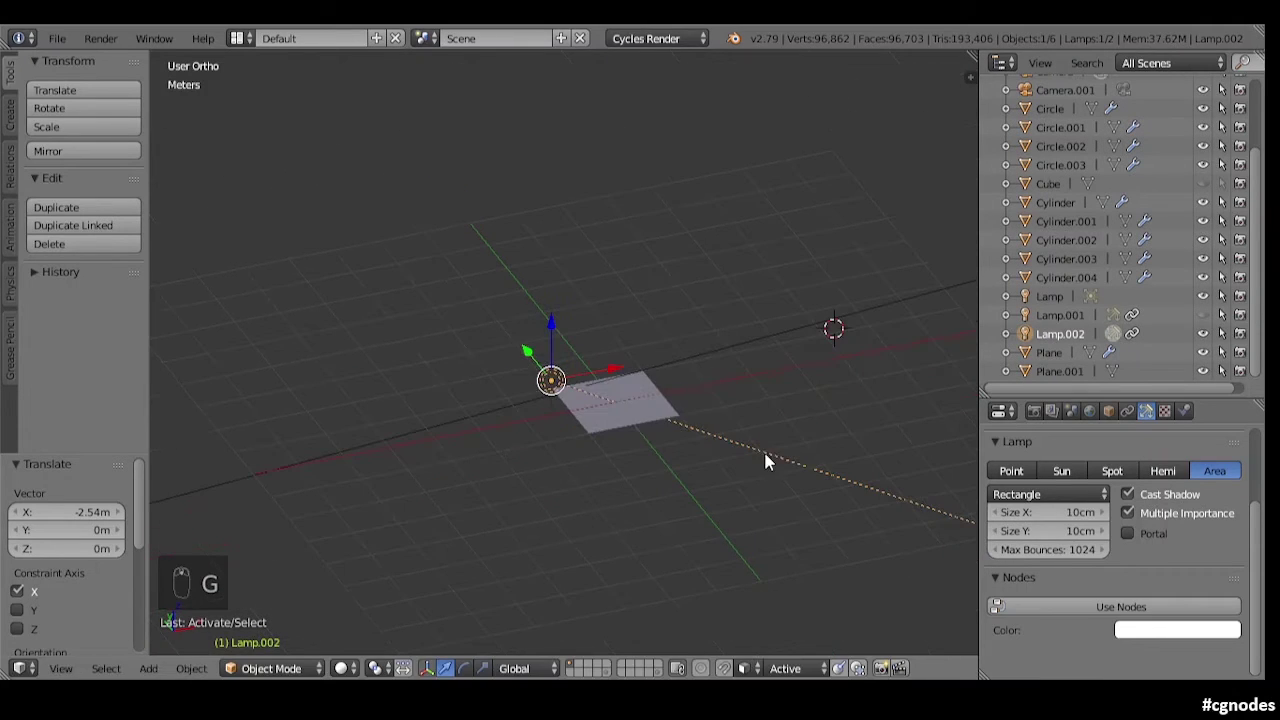
pyautogui.keyDown('shift'); pyautogui.moveTo(766, 452); pyautogui.dragTo(615, 503, button='middle'); pyautogui.keyUp('shift')
pyautogui.click(1065, 315)
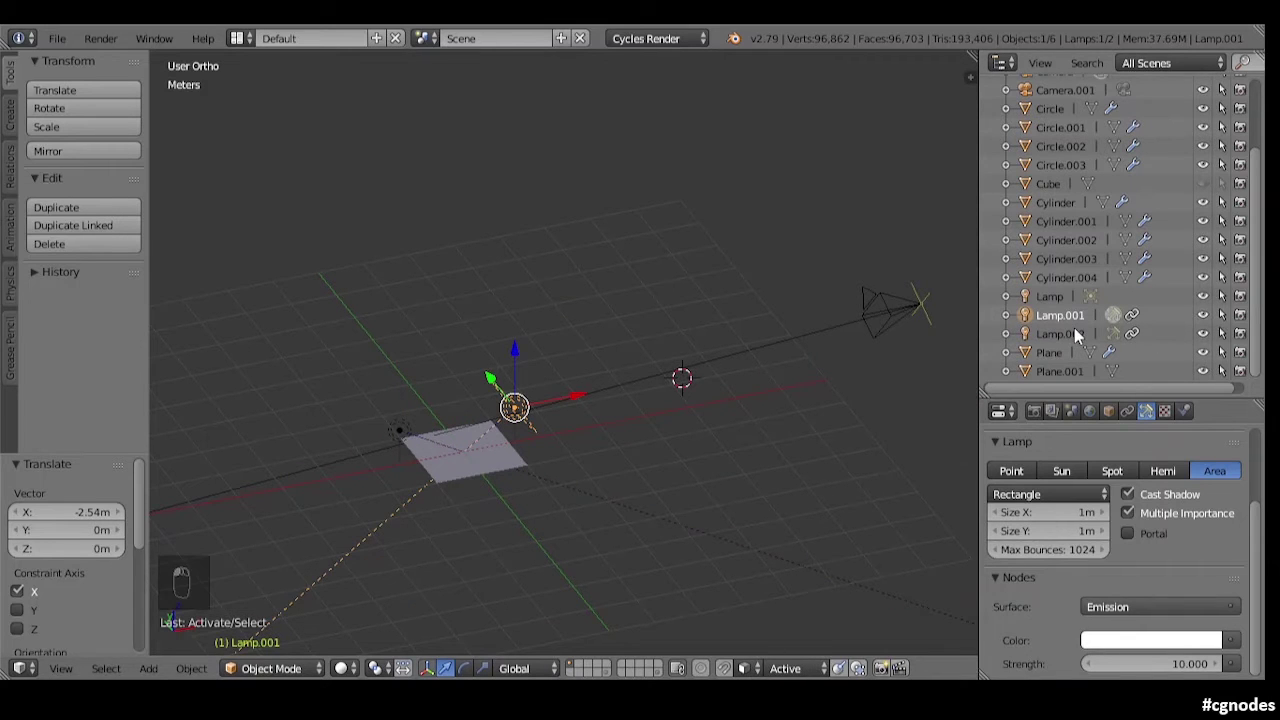
pyautogui.keyDown('shift'); pyautogui.scroll(4, 838, 432); pyautogui.keyUp('shift')
pyautogui.scroll(1, 810, 430)
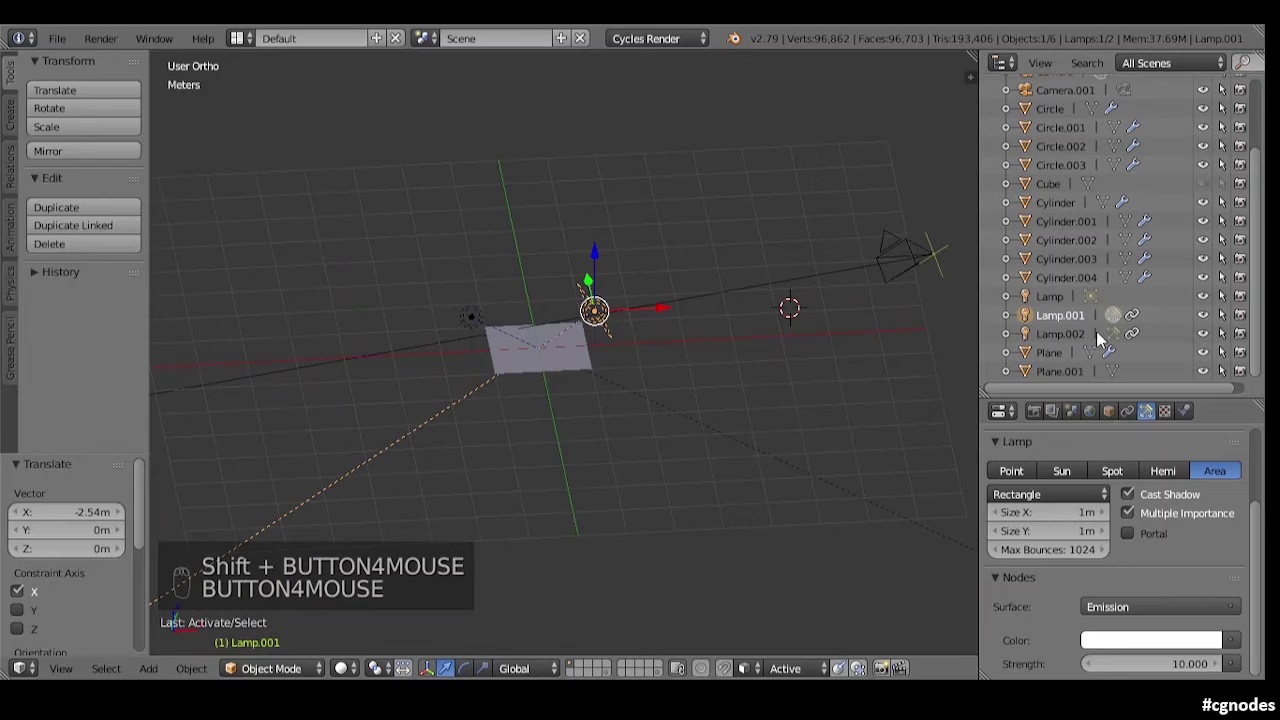
pyautogui.click(1057, 333)
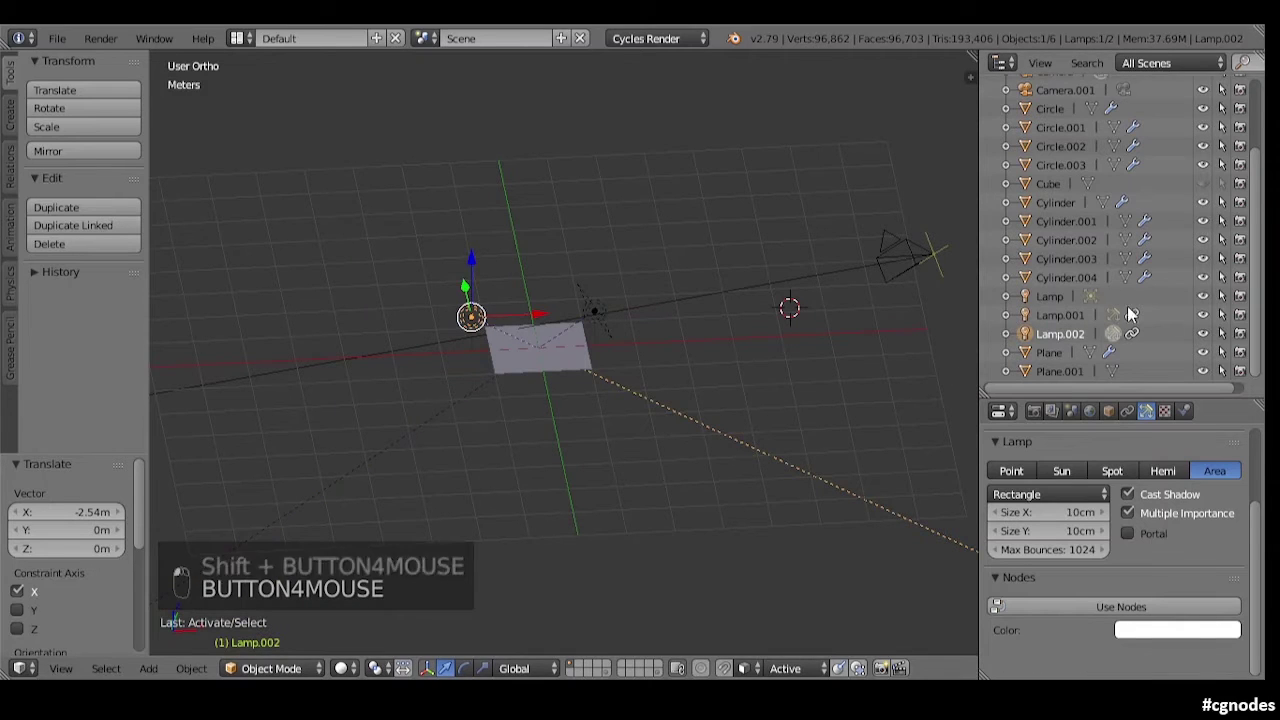
# Step: With Lamp.001 hidden, enable shader nodes on Lamp.002 and show the rendered preview through the camera
pyautogui.click(1204, 316)
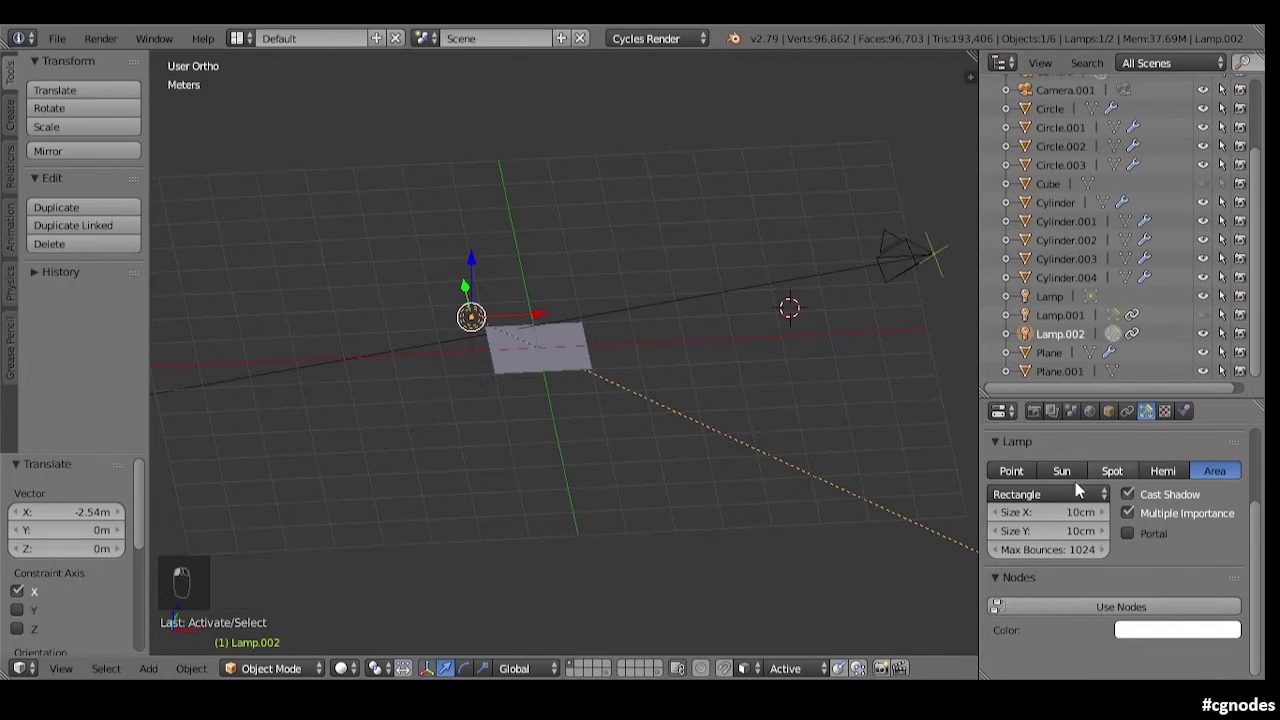
pyautogui.click(1131, 606)
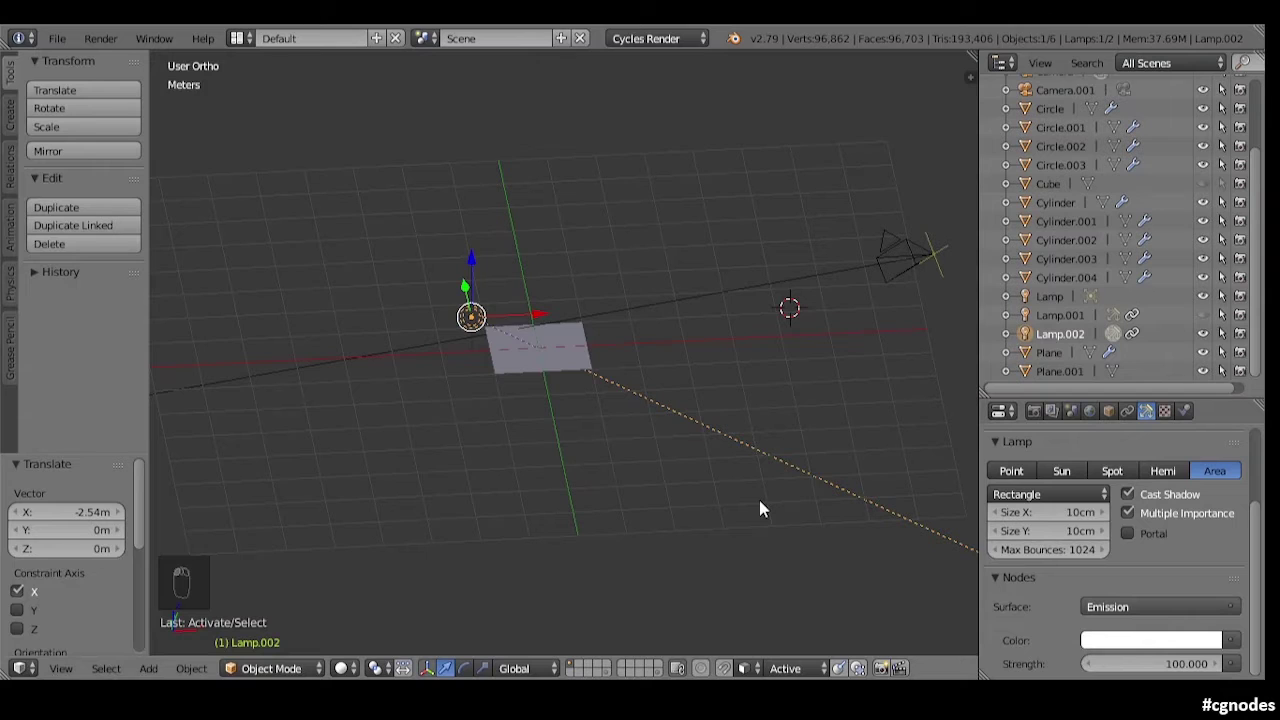
pyautogui.hotkey('shift', 'z')
pyautogui.press('KP_0')
pyautogui.scroll(3, 617, 399)
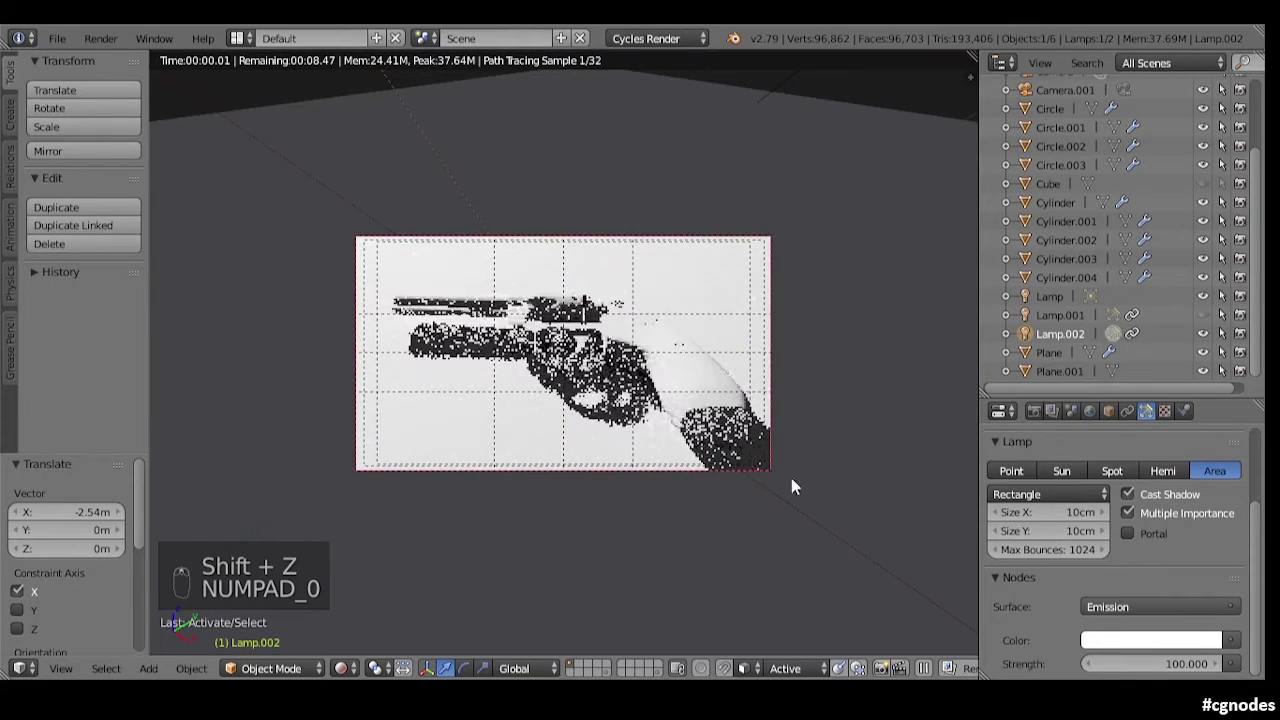
# Step: Try emission strengths of 1 and 2 on Lamp.002 in the rendered preview
pyautogui.click(1142, 664)
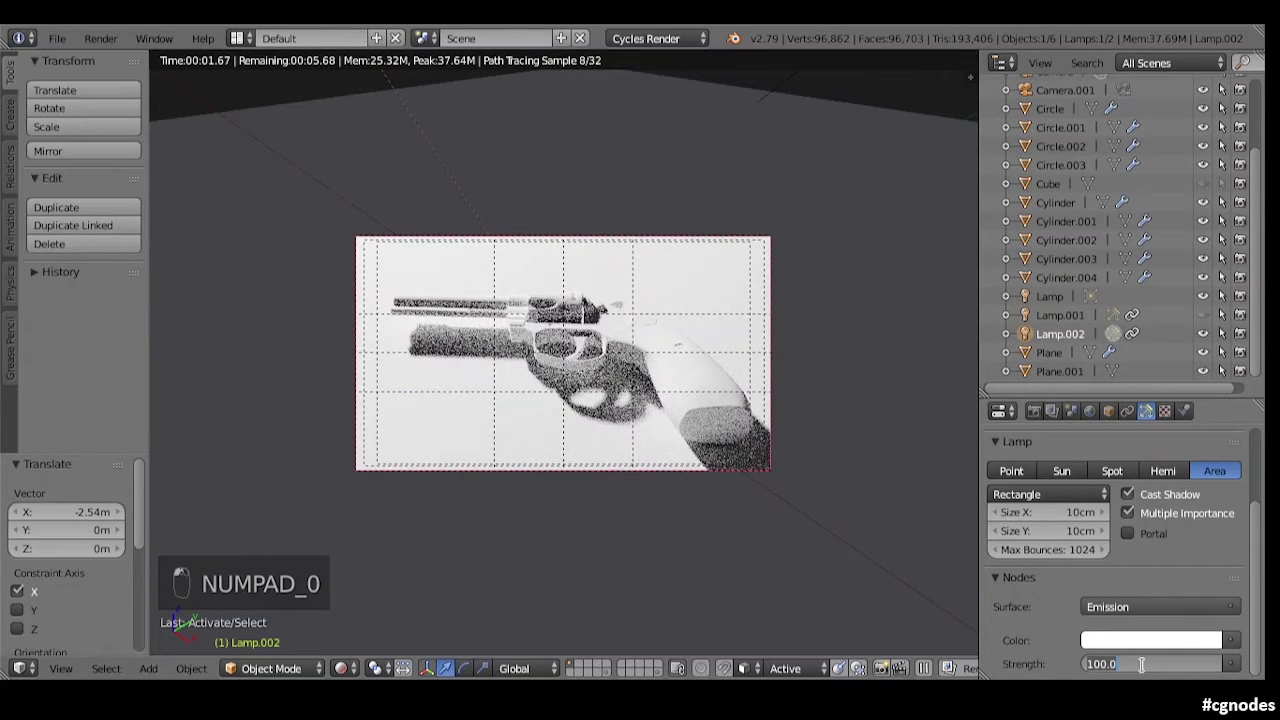
pyautogui.write('1')
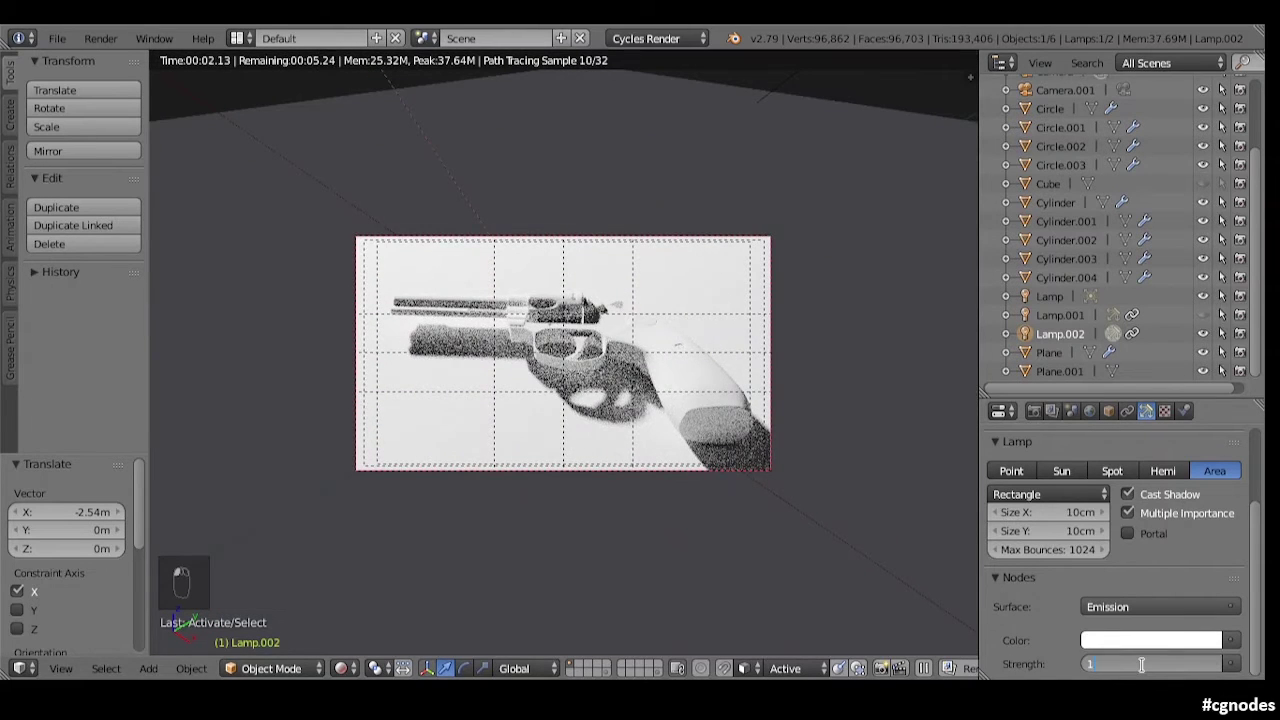
pyautogui.press('Return')
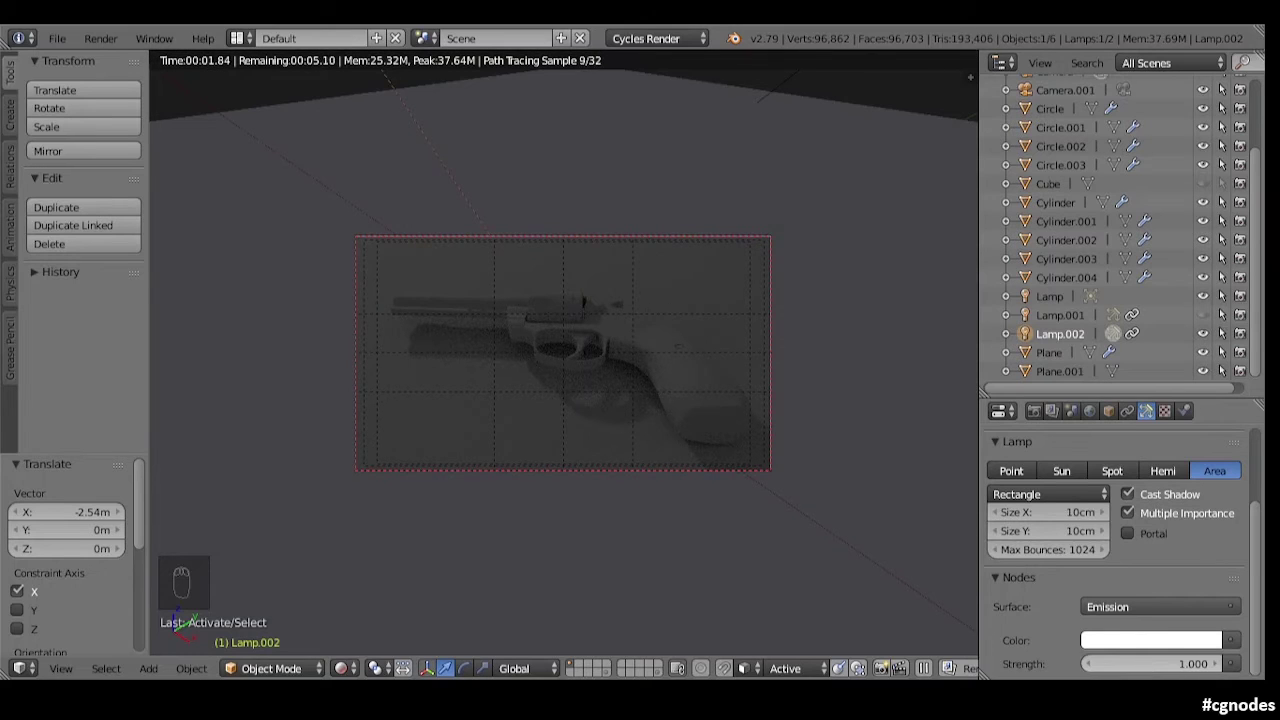
pyautogui.click(1142, 664)
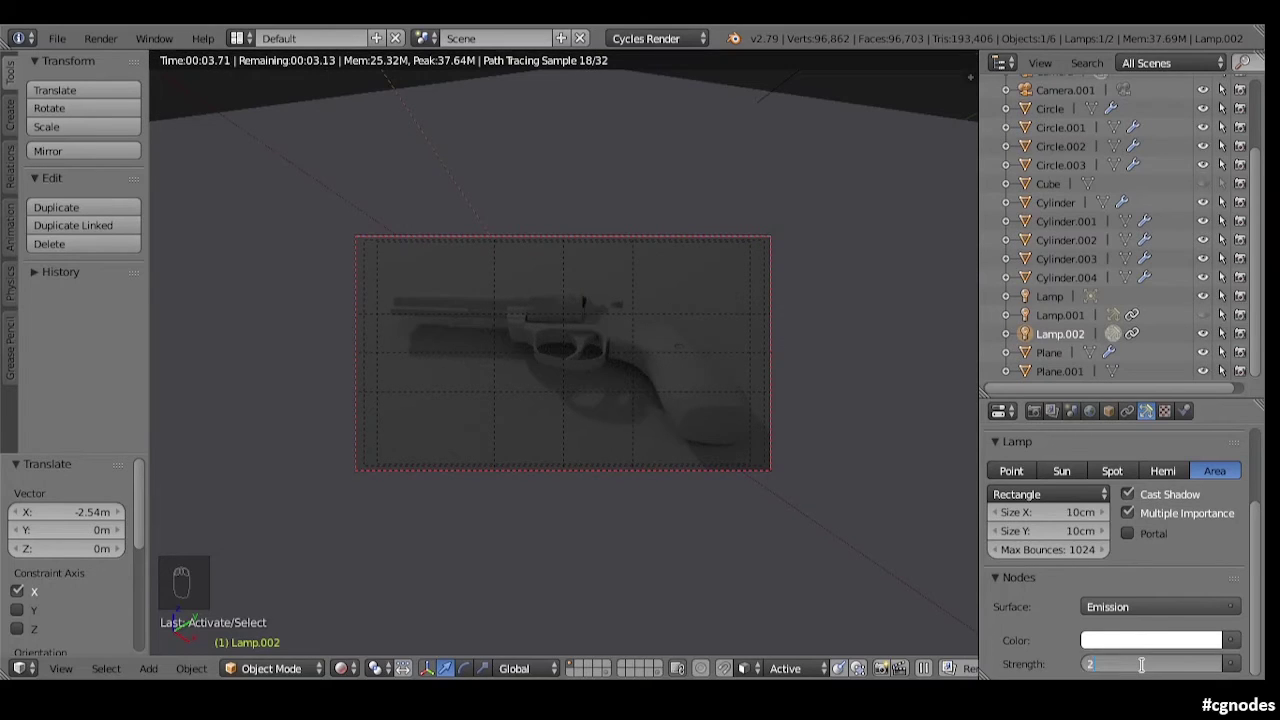
pyautogui.write('2')
pyautogui.press('Return')
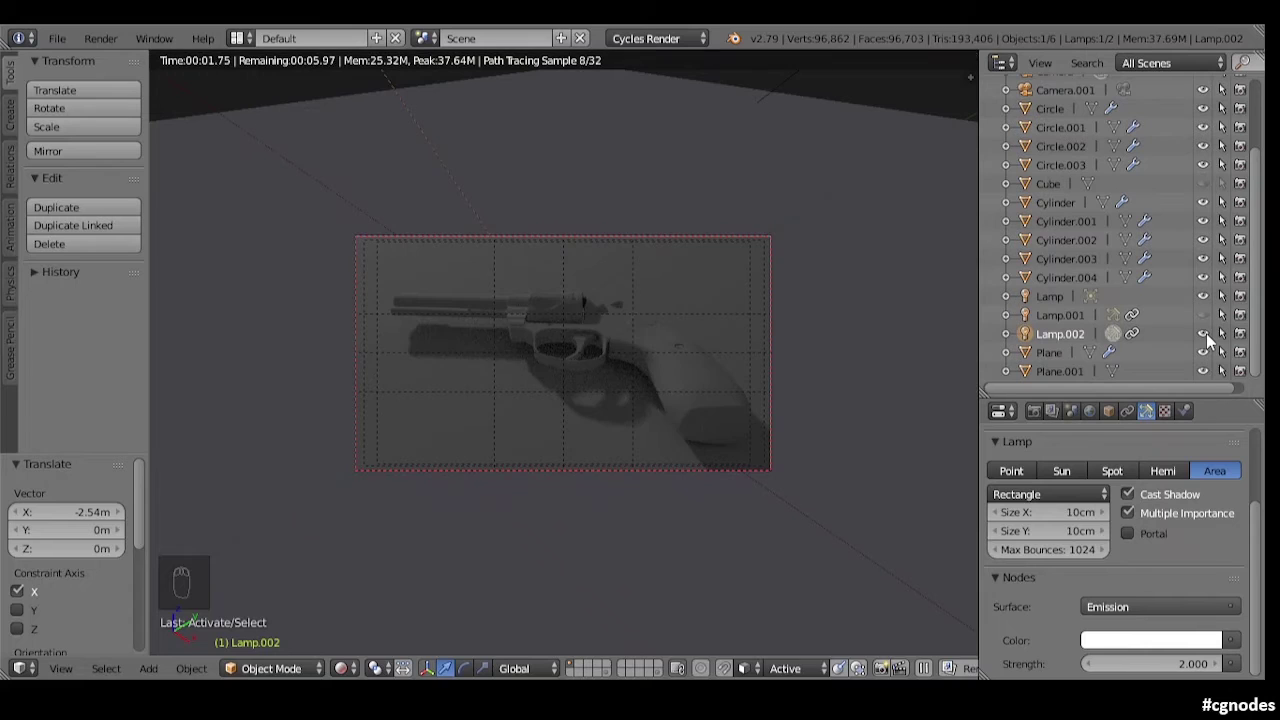
# Step: Preview Lamp.001 on its own, with Lamp.002 hidden, and show both area lamps together
pyautogui.click(1205, 334)
pyautogui.click(1203, 318)
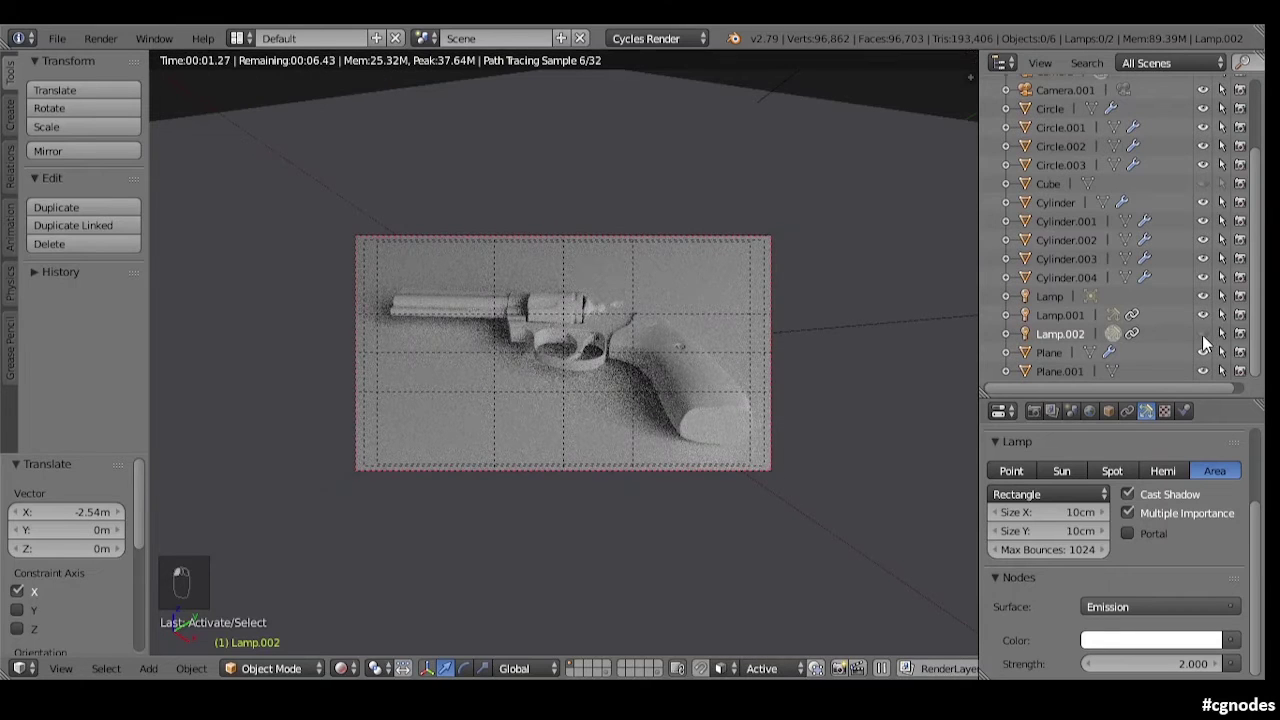
pyautogui.click(1204, 336)
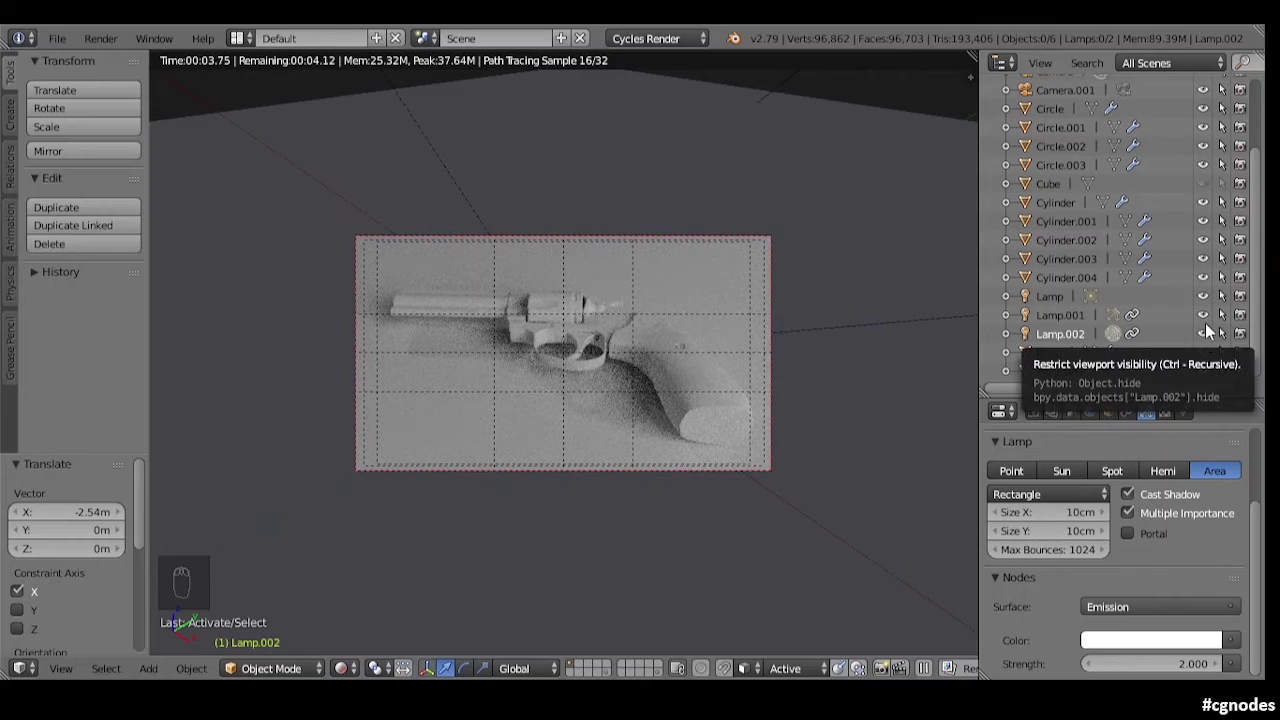
# Step: Set the emission strength of the small area lamp Lamp.002 to 1
pyautogui.click(1070, 314)
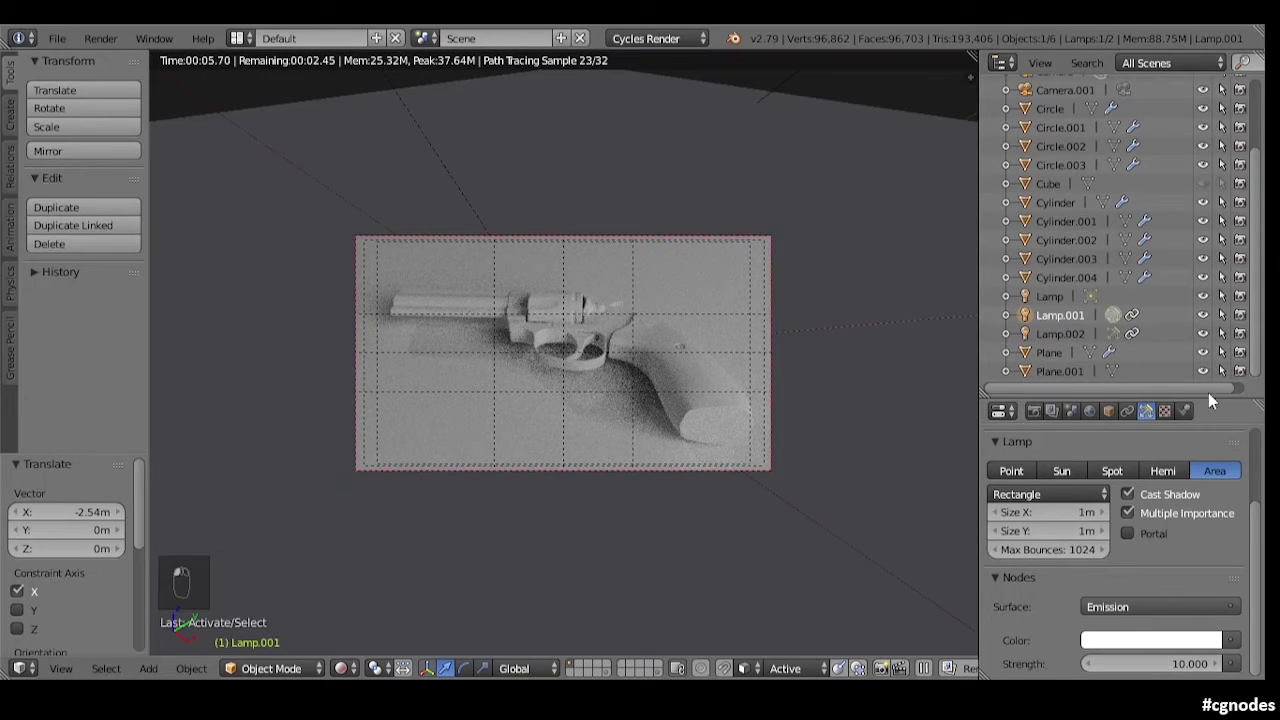
pyautogui.click(1062, 333)
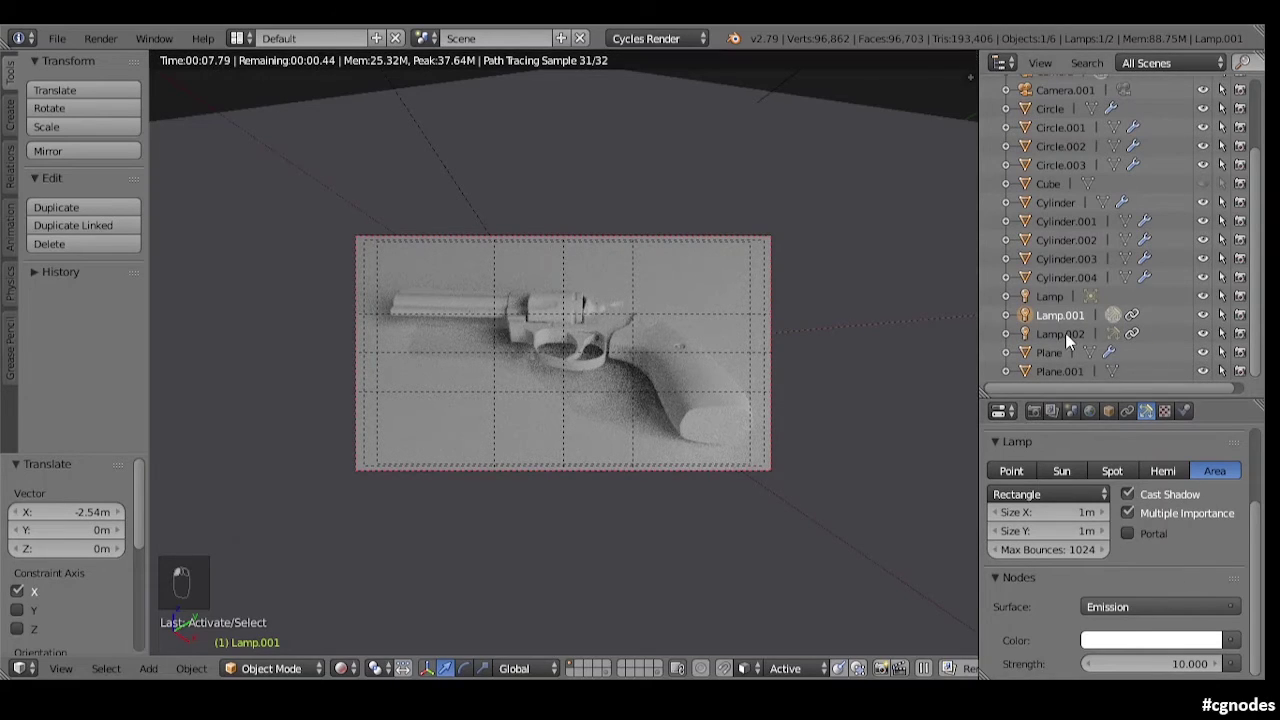
pyautogui.click(1180, 663)
pyautogui.press('Return')
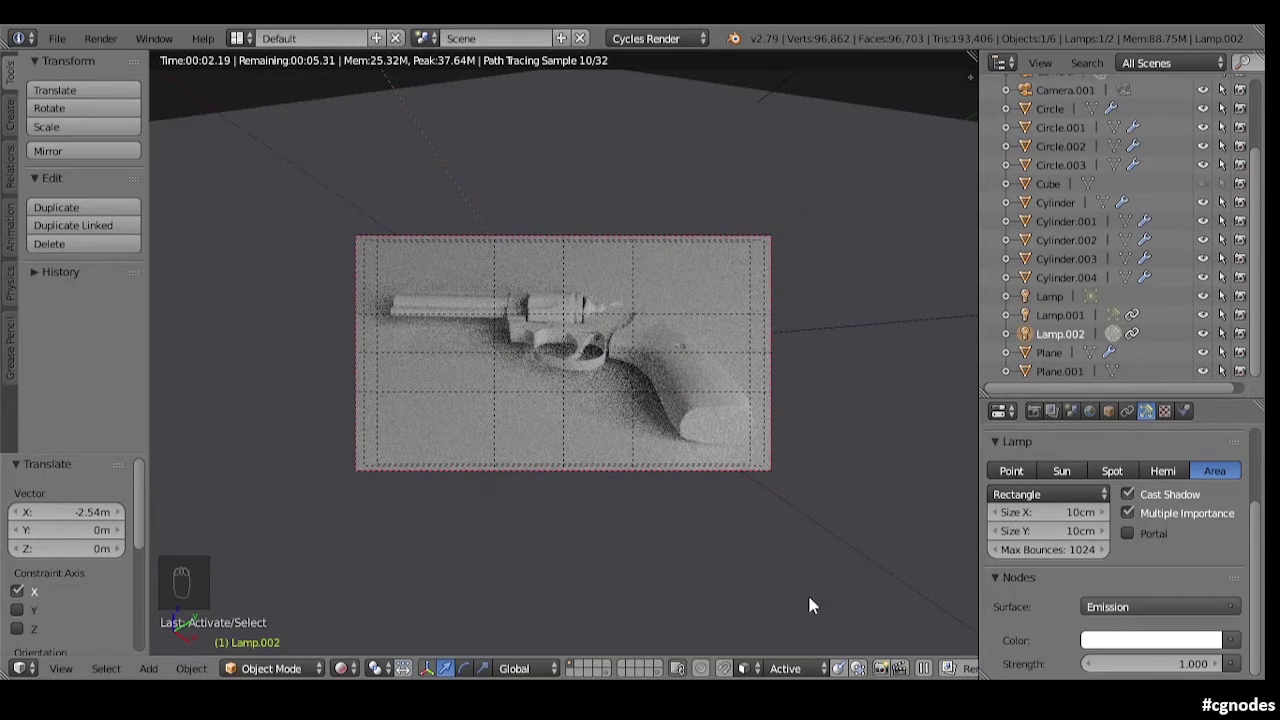
# Step: Hide the tool shelf and split the 3D view into a rendered camera preview beside a solid front orthographic view
pyautogui.hotkey('shift', 'z')
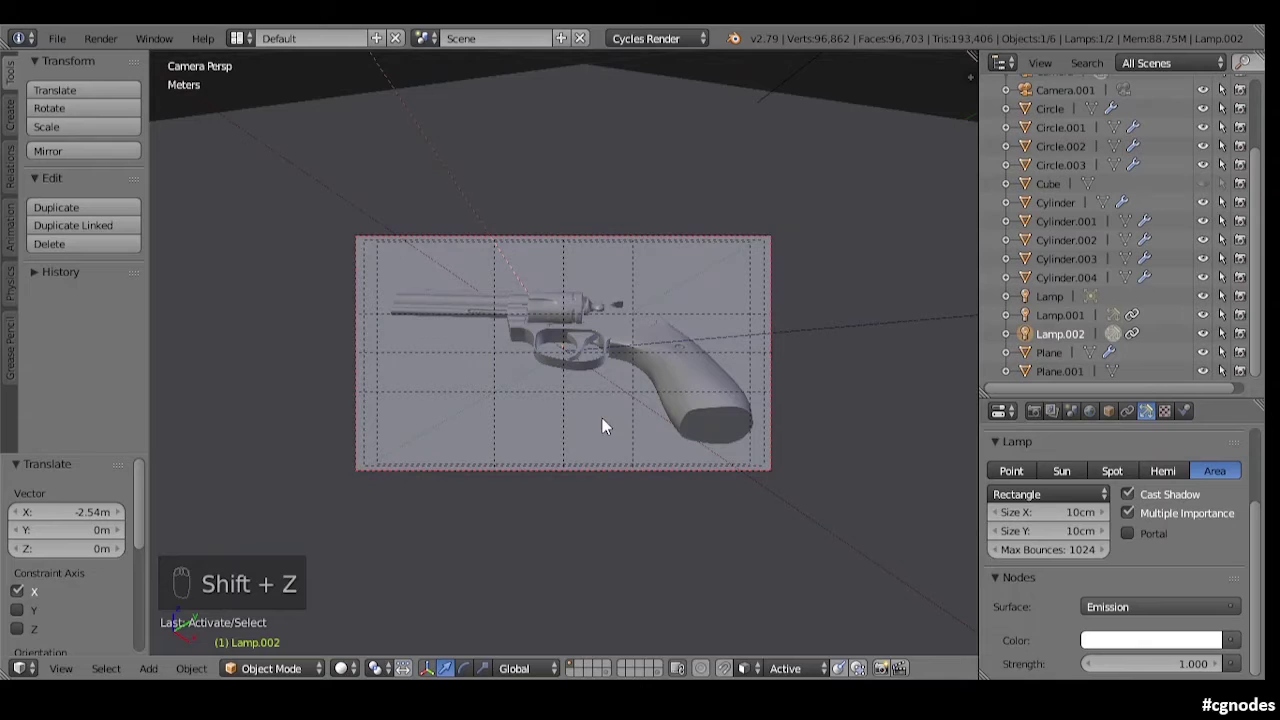
pyautogui.press('t')
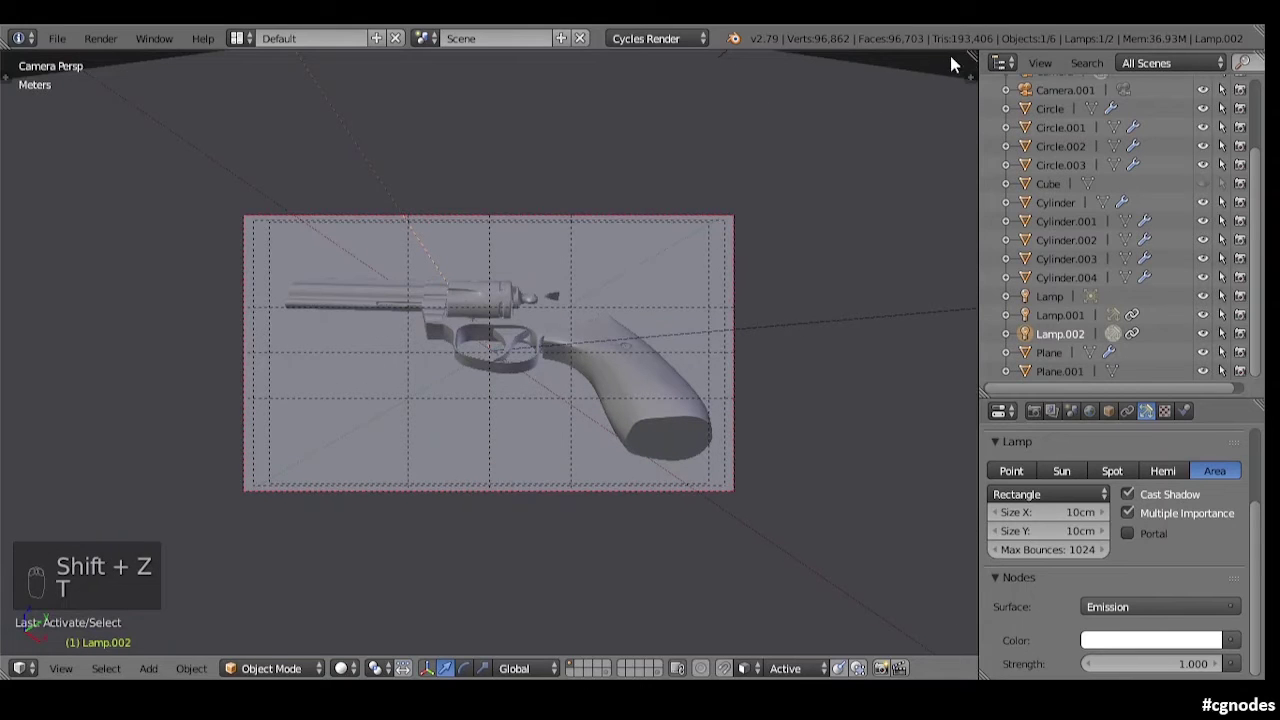
pyautogui.moveTo(971, 57); pyautogui.dragTo(478, 114)
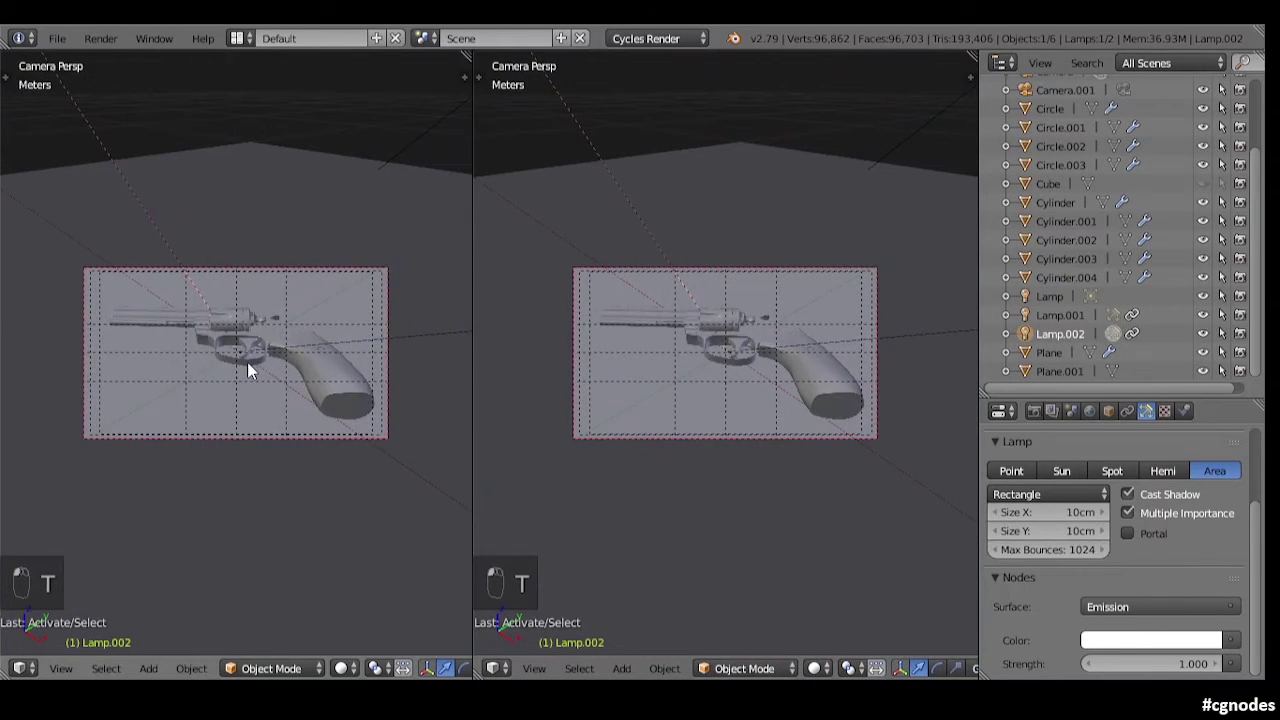
pyautogui.hotkey('shift', 'z')
pyautogui.press('KP_3')
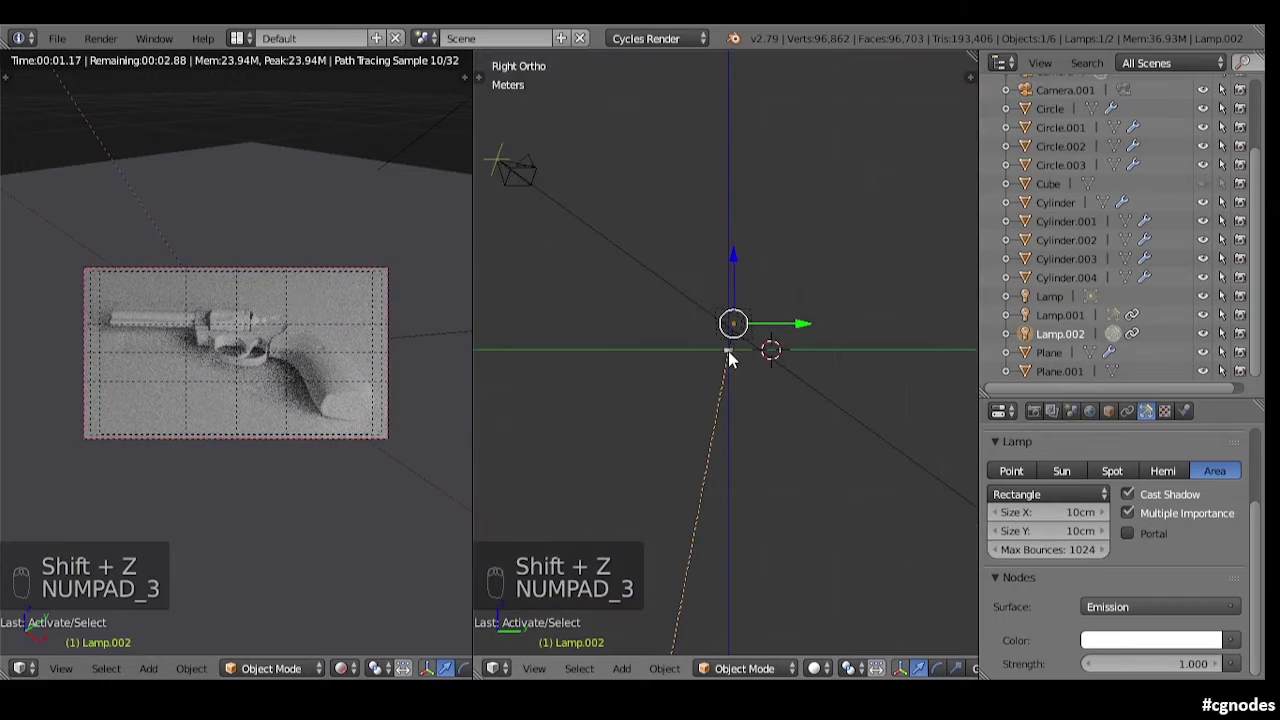
pyautogui.press('KP_4')
pyautogui.press('KP_1')
pyautogui.press('KP_1')
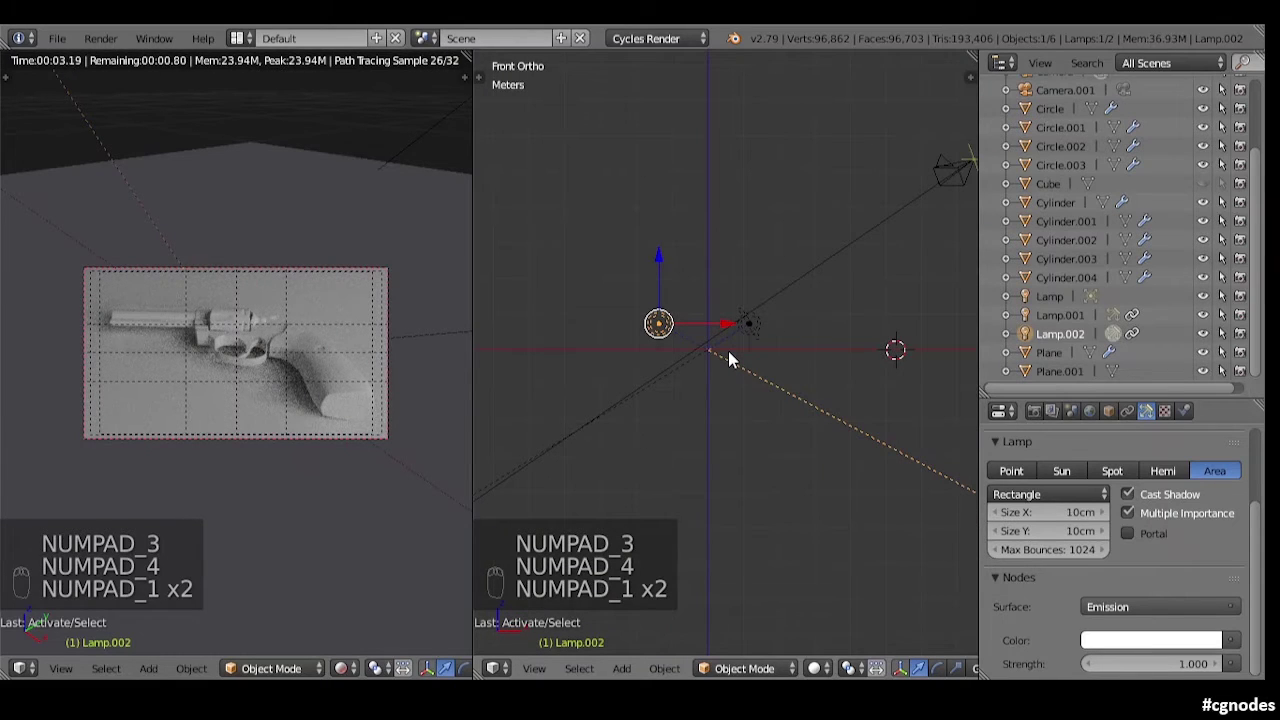
# Step: Lower the large area lamp Lamp.001 along the Z axis in the front view
pyautogui.rightClick(742, 332)
pyautogui.keyDown('shift'); pyautogui.scroll(3, 785, 366); pyautogui.keyUp('shift')
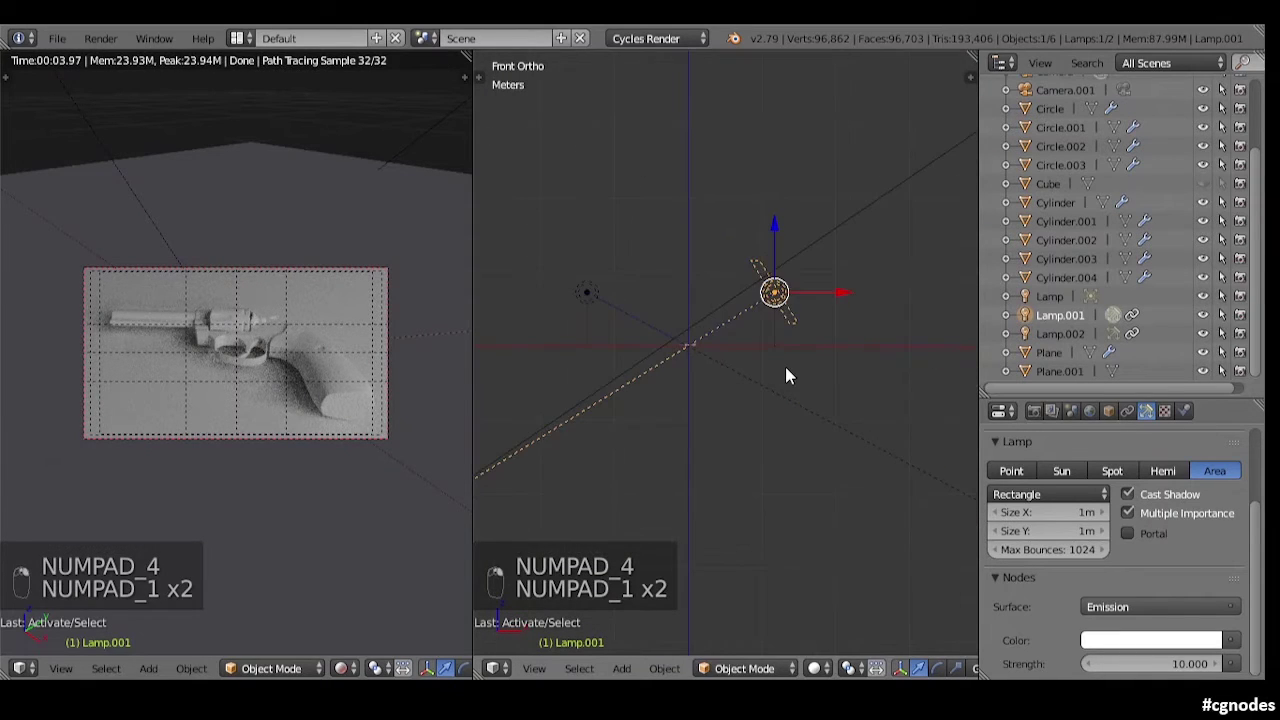
pyautogui.scroll(3, 821, 390)
pyautogui.moveTo(909, 228); pyautogui.dragTo(907, 254)
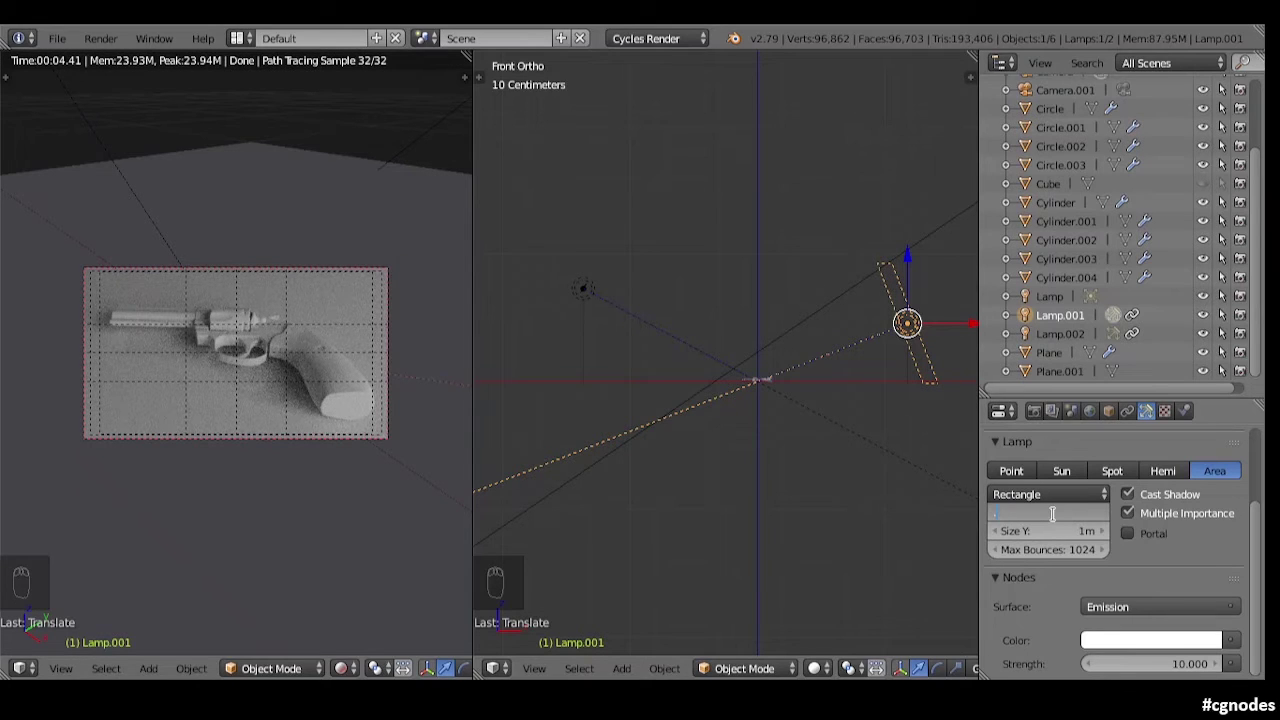
# Step: Set both the X and Y size of area lamp Lamp.001 to 12.5 cm
pyautogui.press('Return')
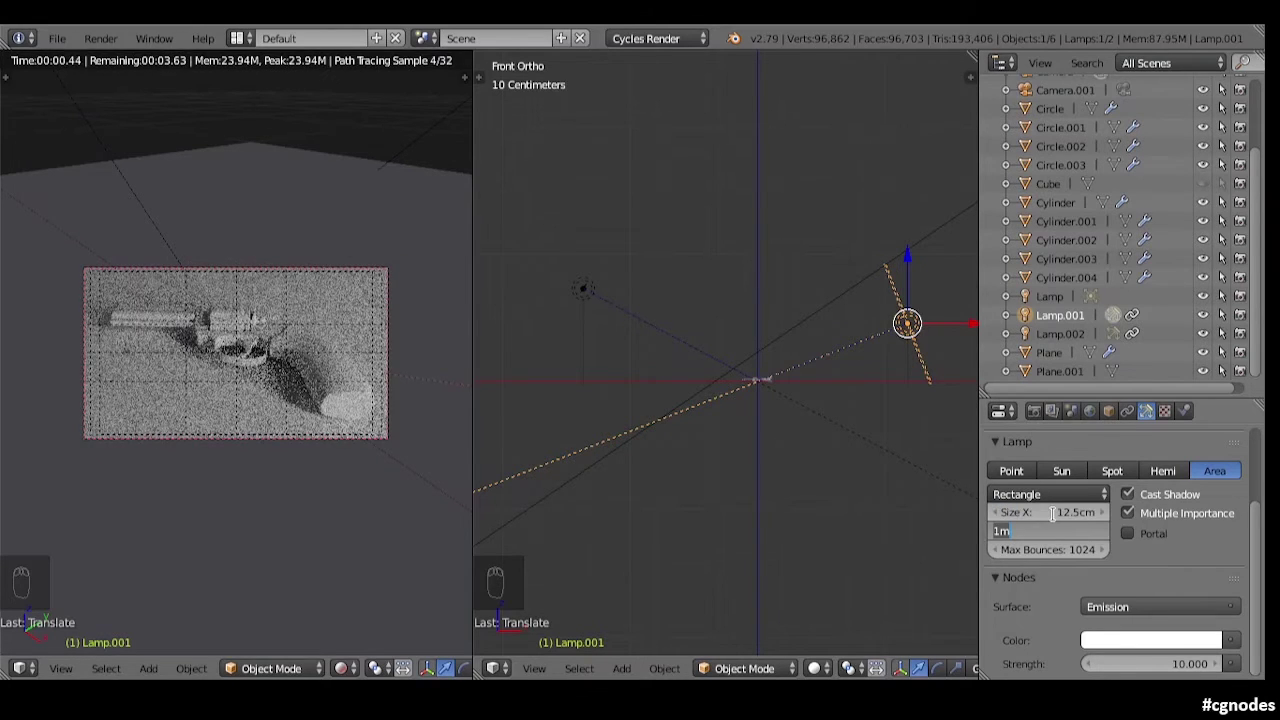
pyautogui.click(1053, 514)
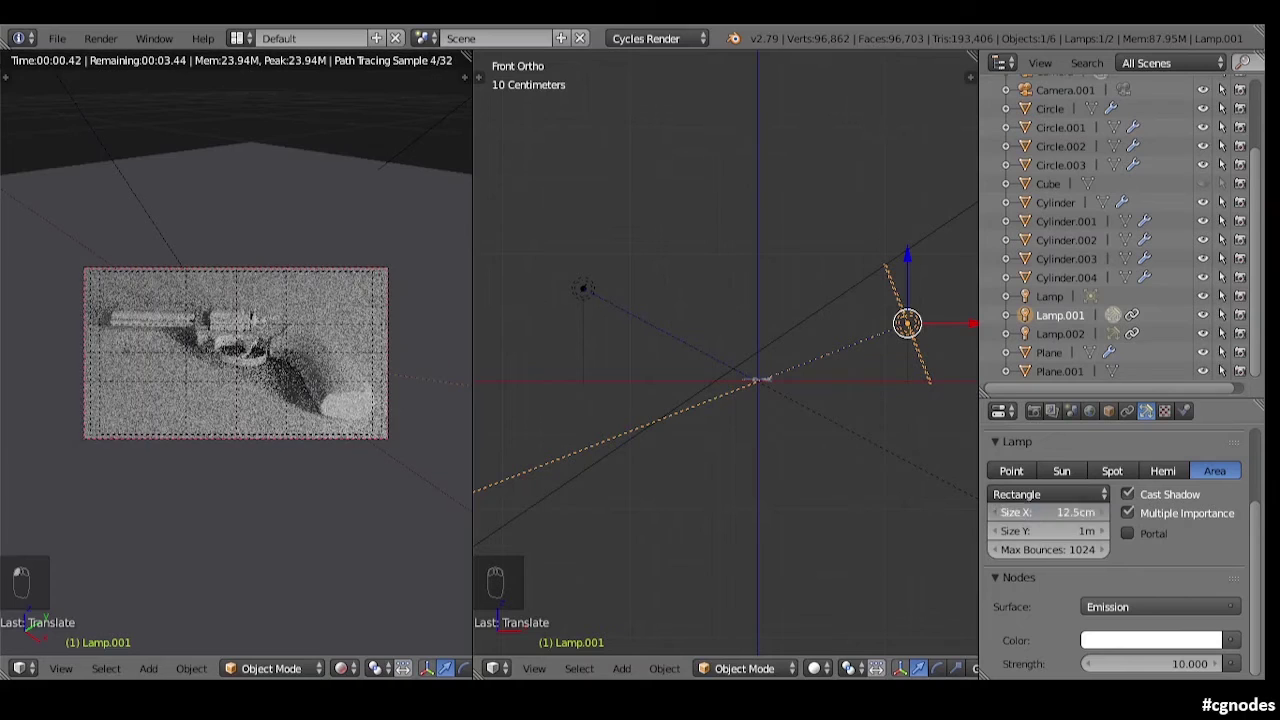
pyautogui.click(1060, 532)
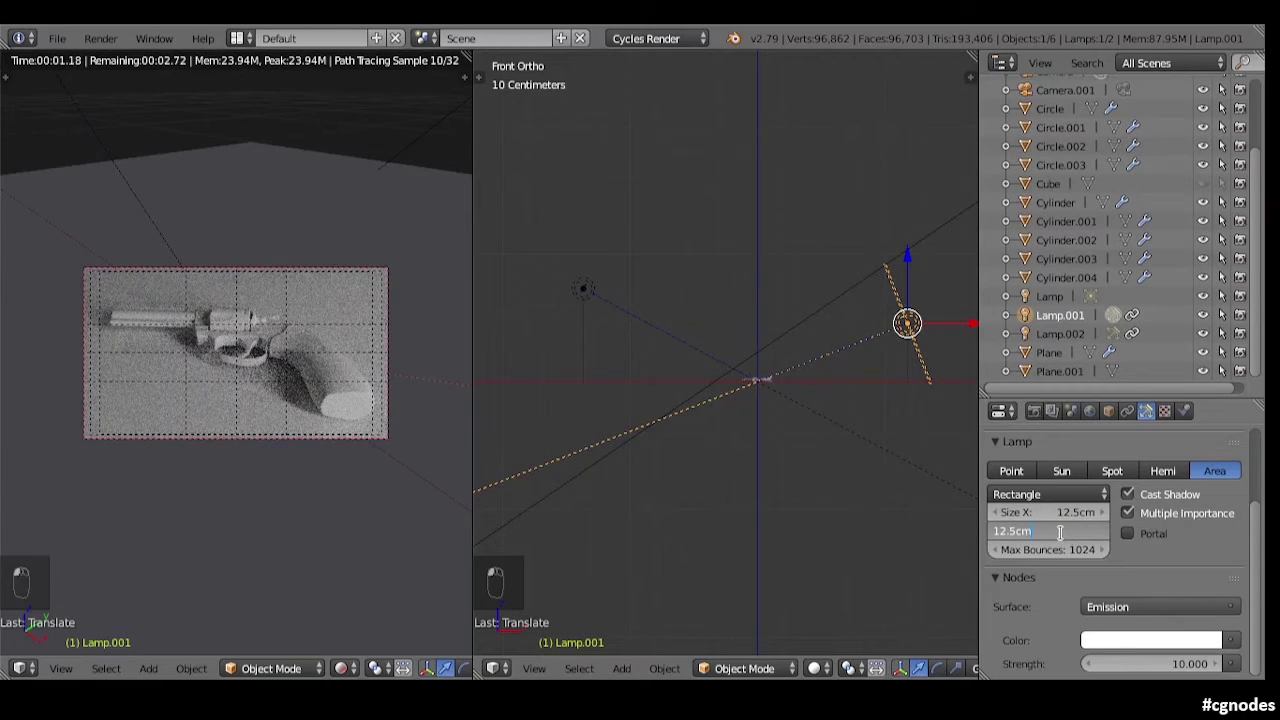
pyautogui.press('Return')
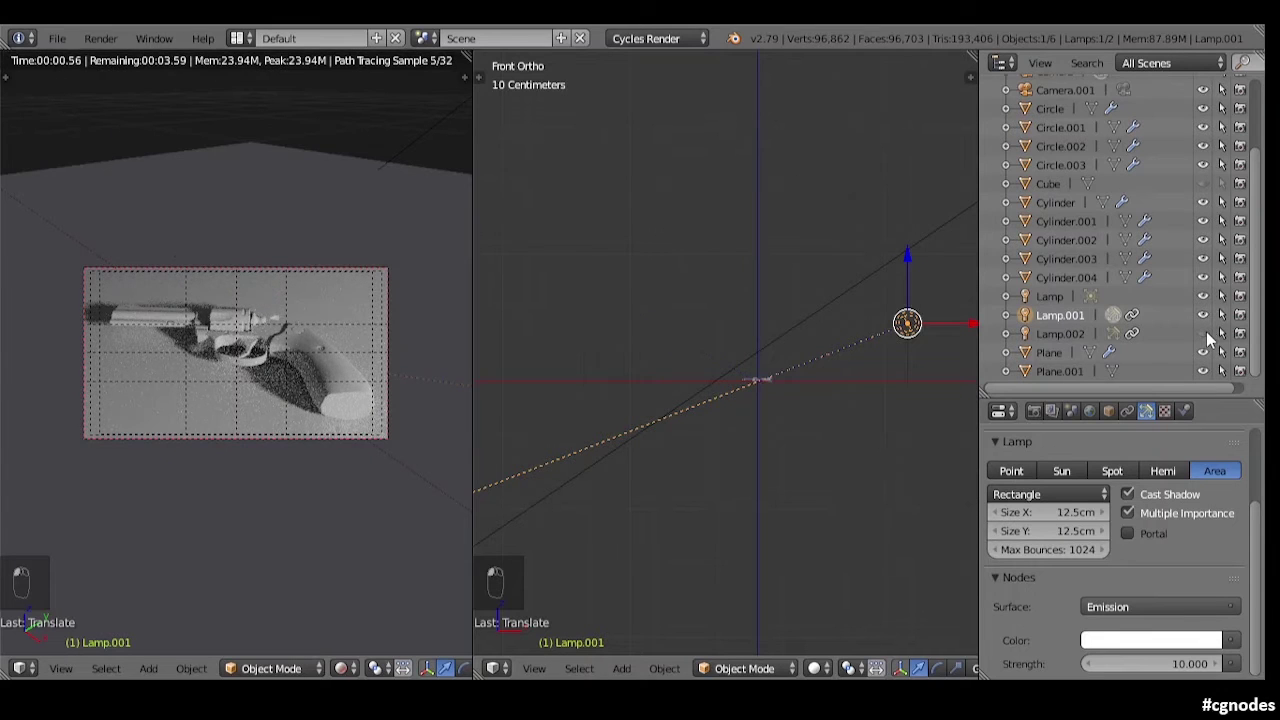
# Step: Widen the rendered camera preview around the revolver and hide both area lamps, Lamp.001 and Lamp.002
pyautogui.scroll(4, 308, 388)
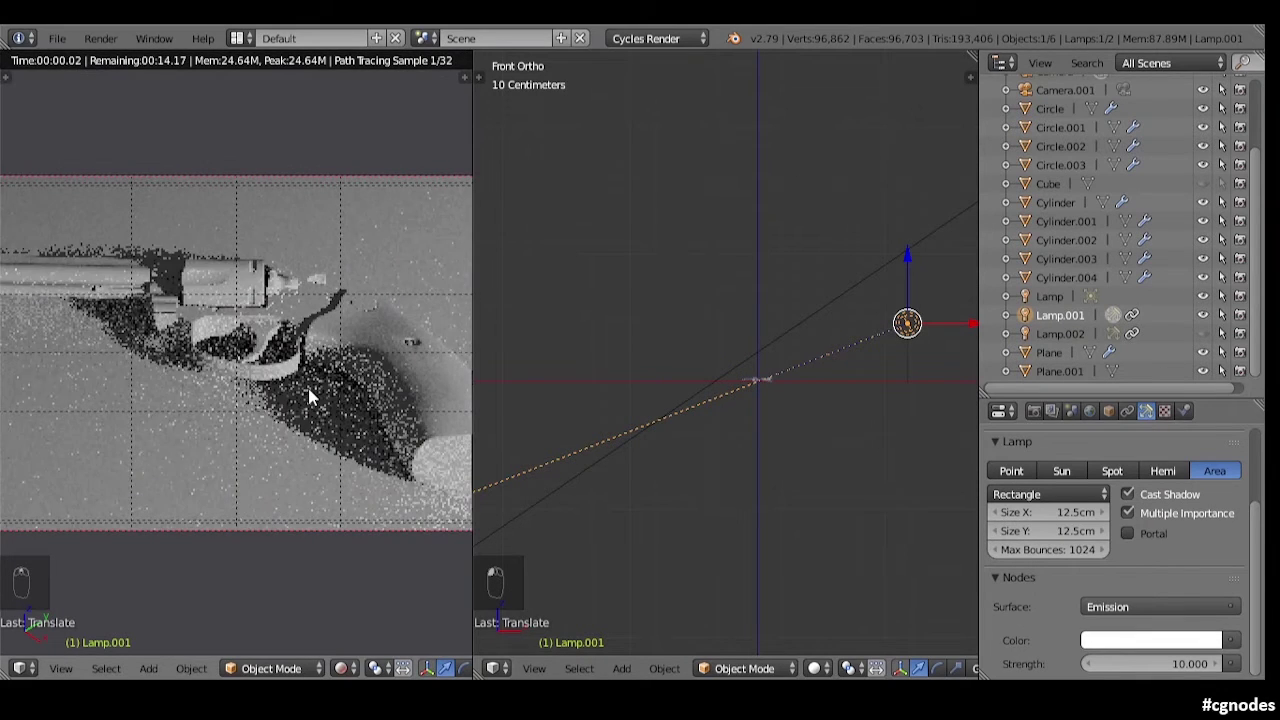
pyautogui.moveTo(473, 389); pyautogui.dragTo(588, 390)
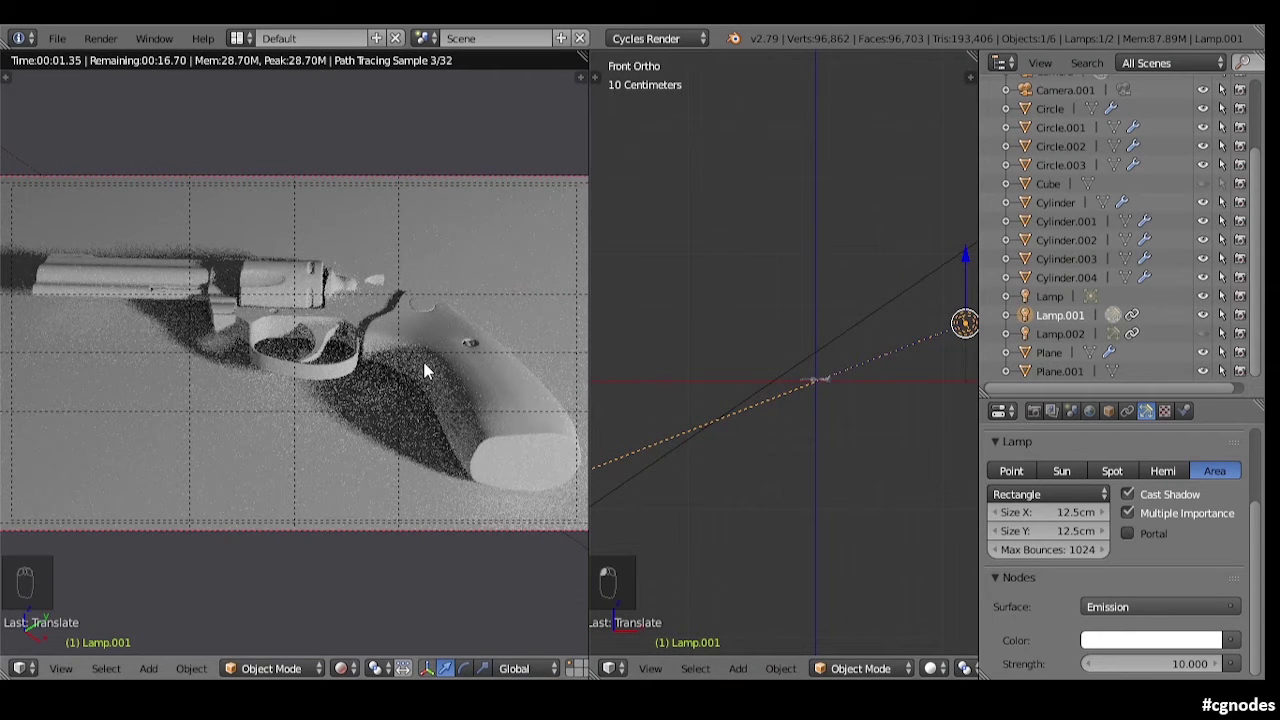
pyautogui.click(1204, 333)
pyautogui.click(1203, 322)
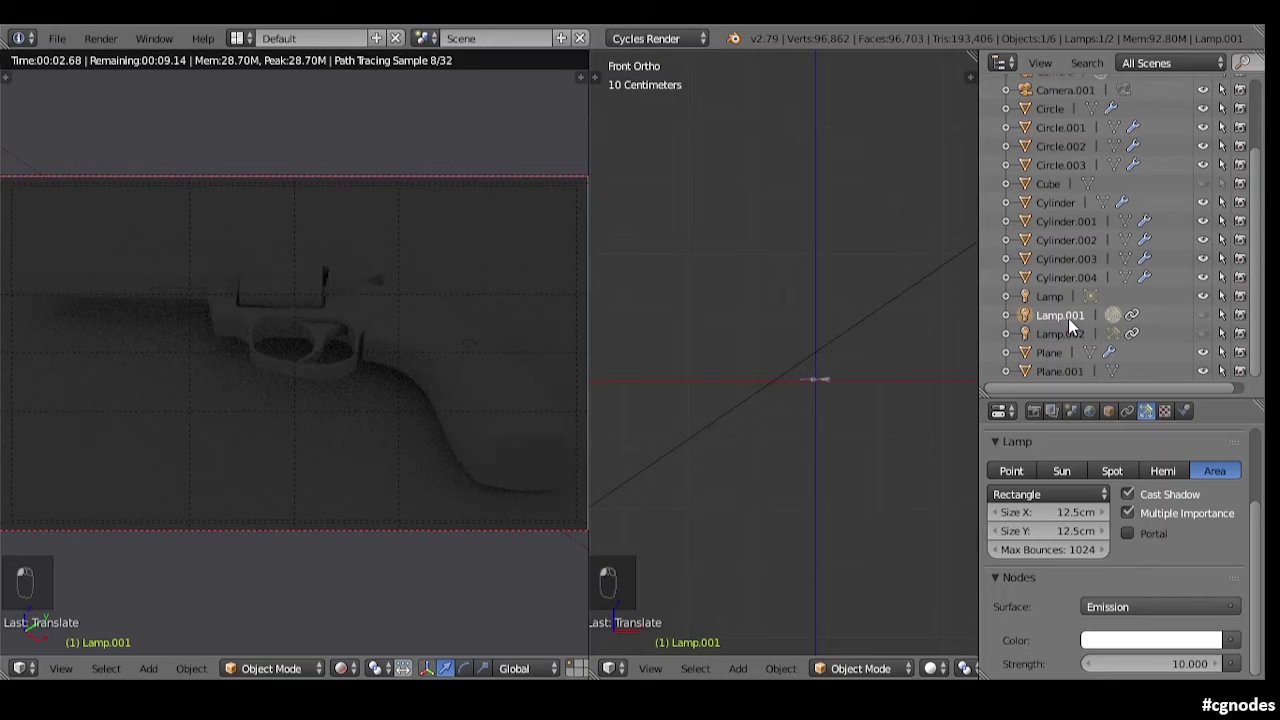
pyautogui.click(1203, 318)
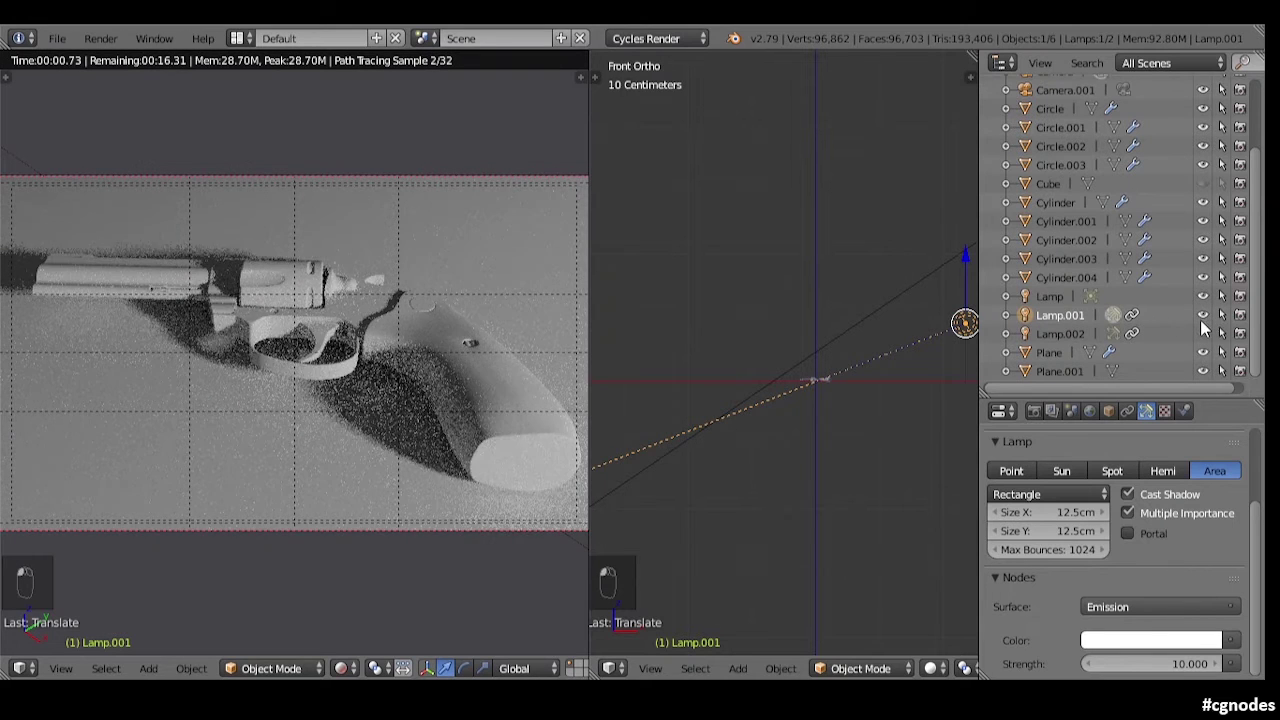
pyautogui.click(1203, 316)
pyautogui.click(1203, 333)
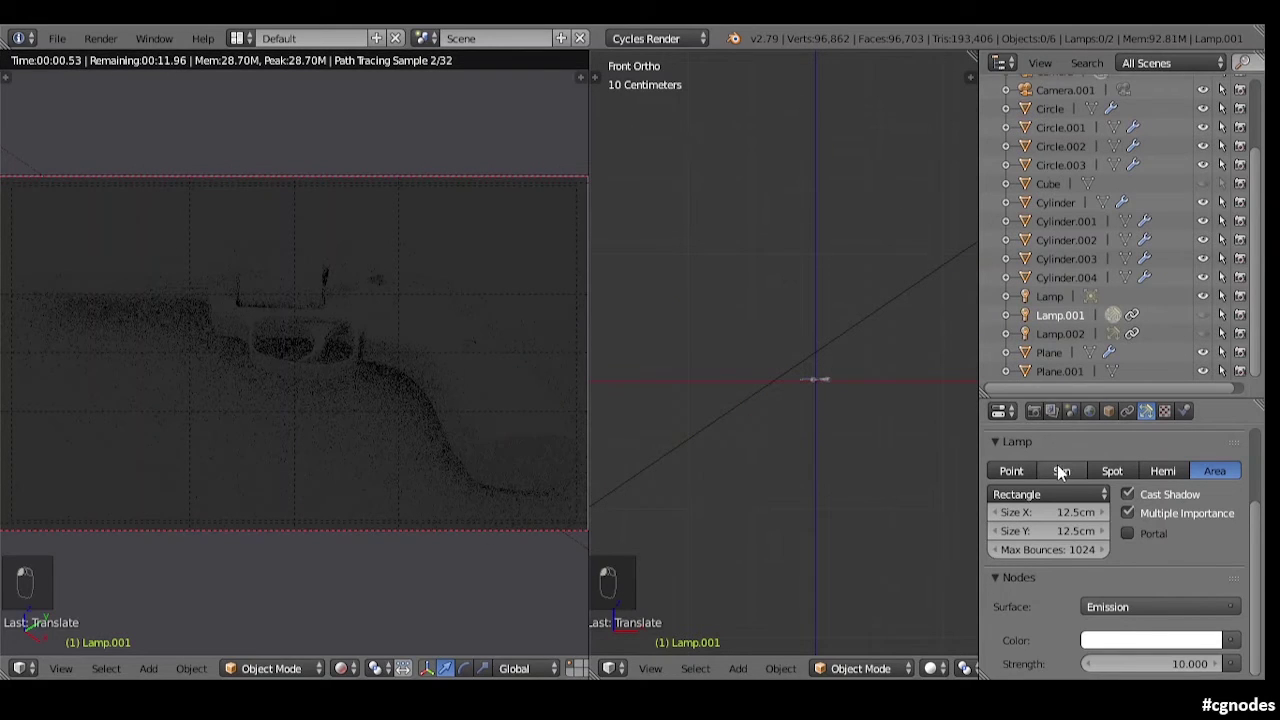
# Step: Set the world background colour to black
pyautogui.click(1036, 411)
pyautogui.click(1090, 411)
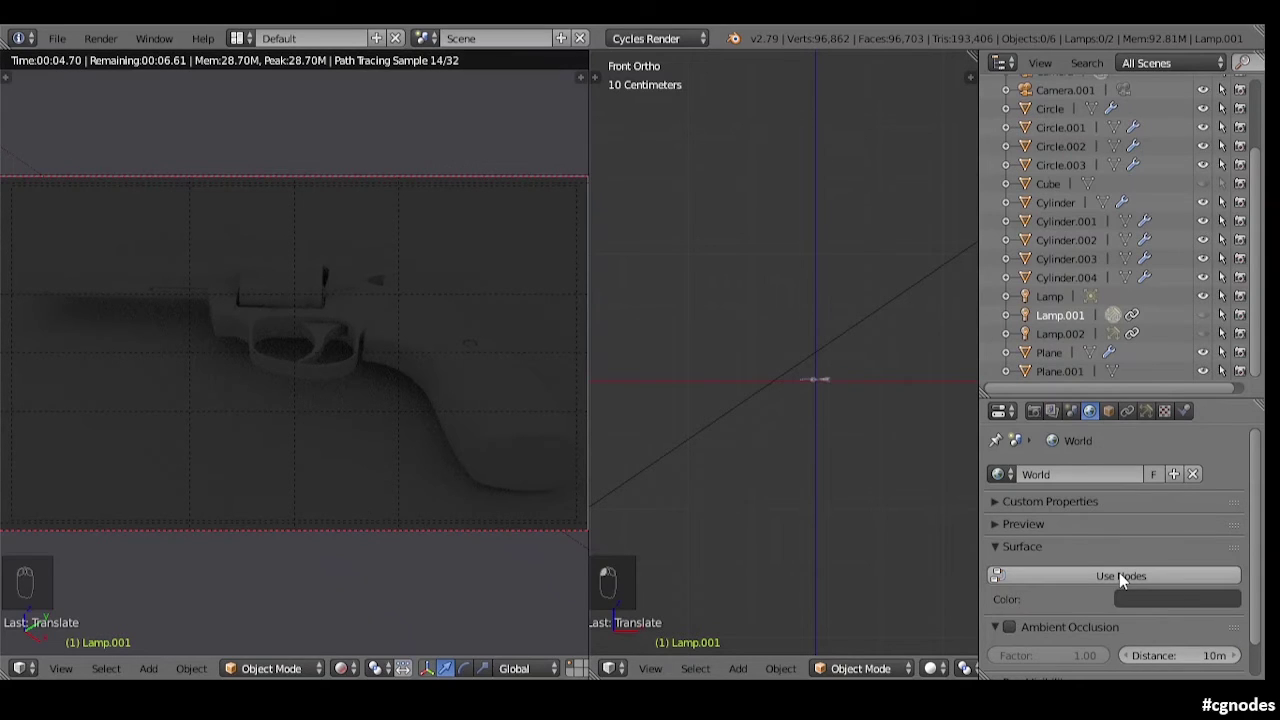
pyautogui.click(1143, 596)
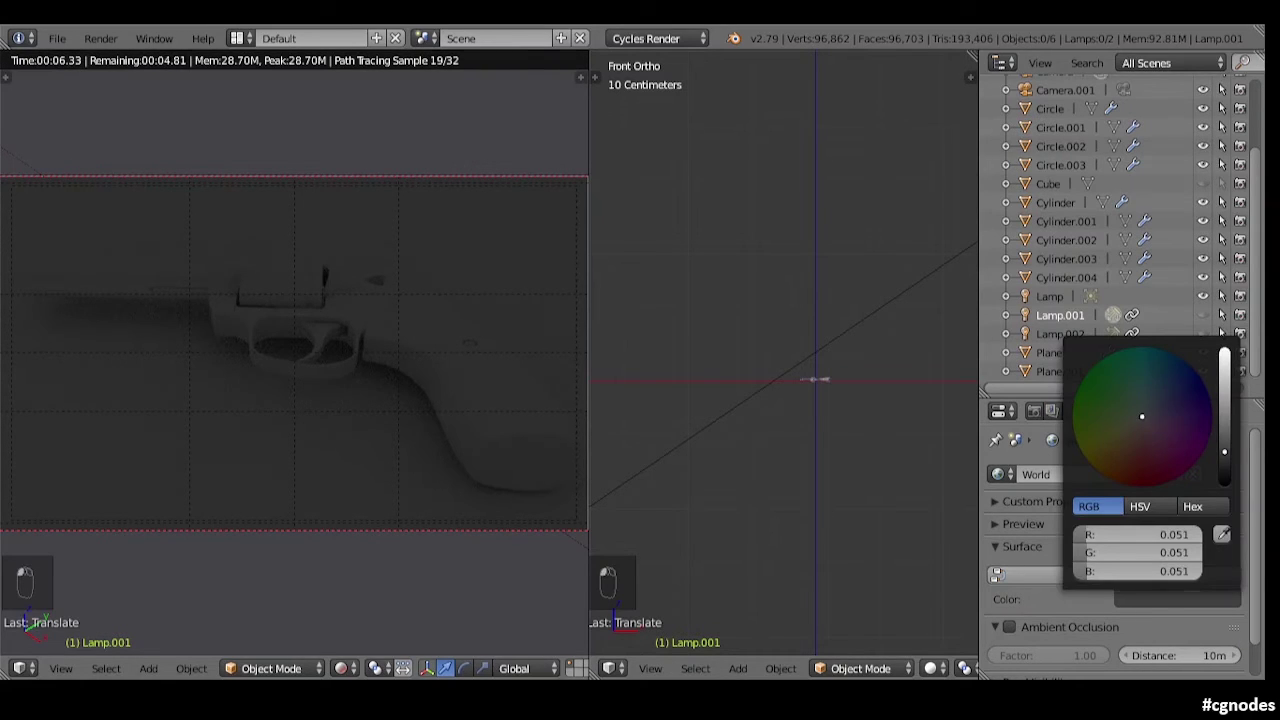
pyautogui.moveTo(1224, 431); pyautogui.dragTo(1224, 484)
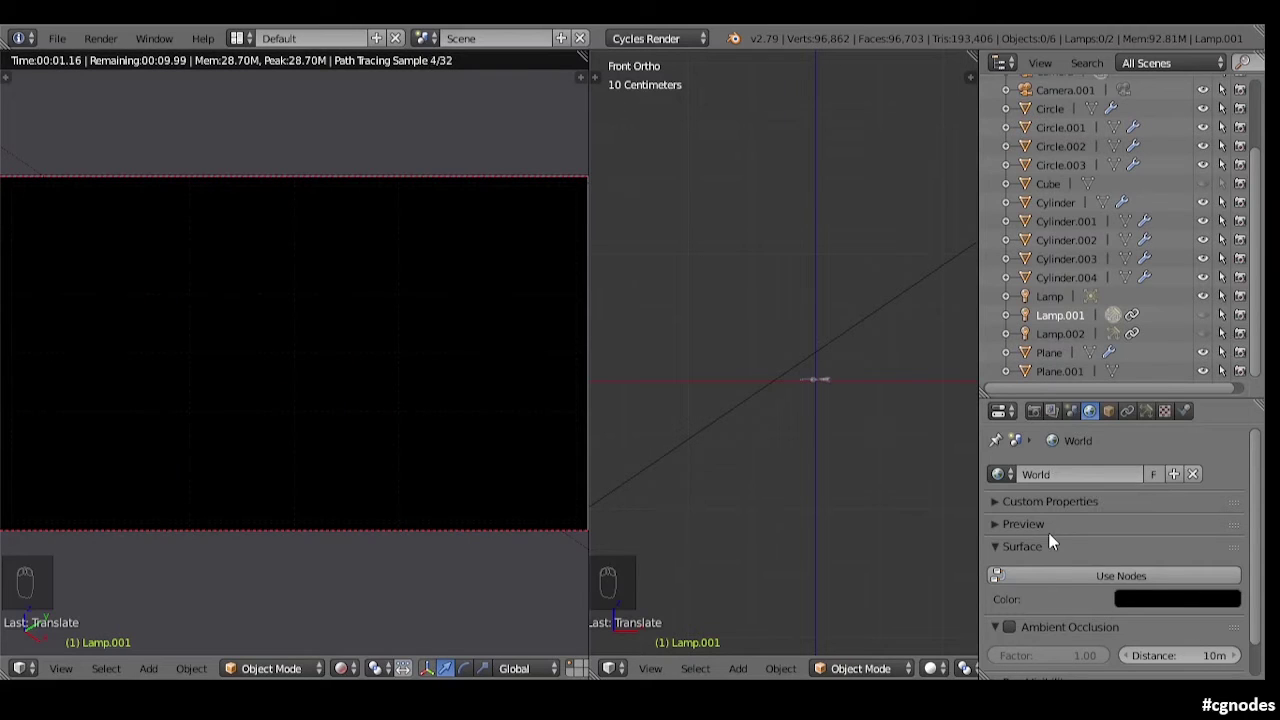
# Step: Preview the revolver lit by Lamp.001 alone, with Lamp.002 hidden
pyautogui.click(1145, 411)
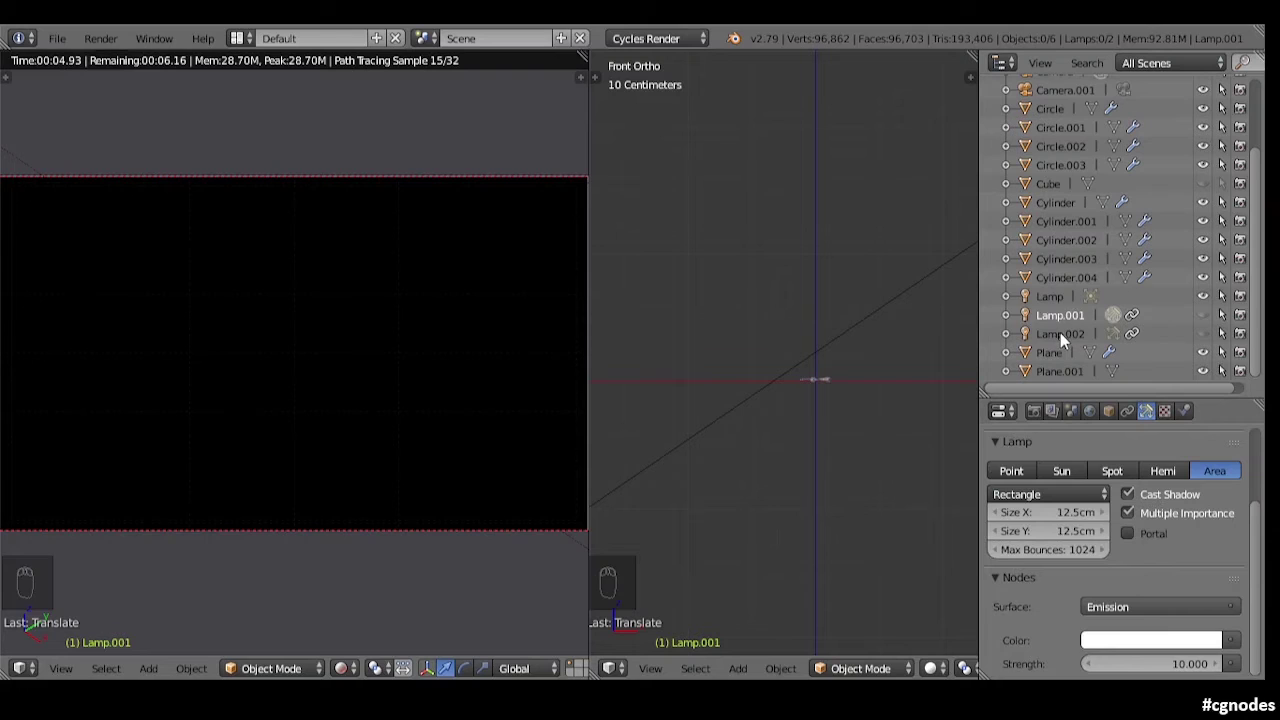
pyautogui.click(1203, 333)
pyautogui.click(1203, 314)
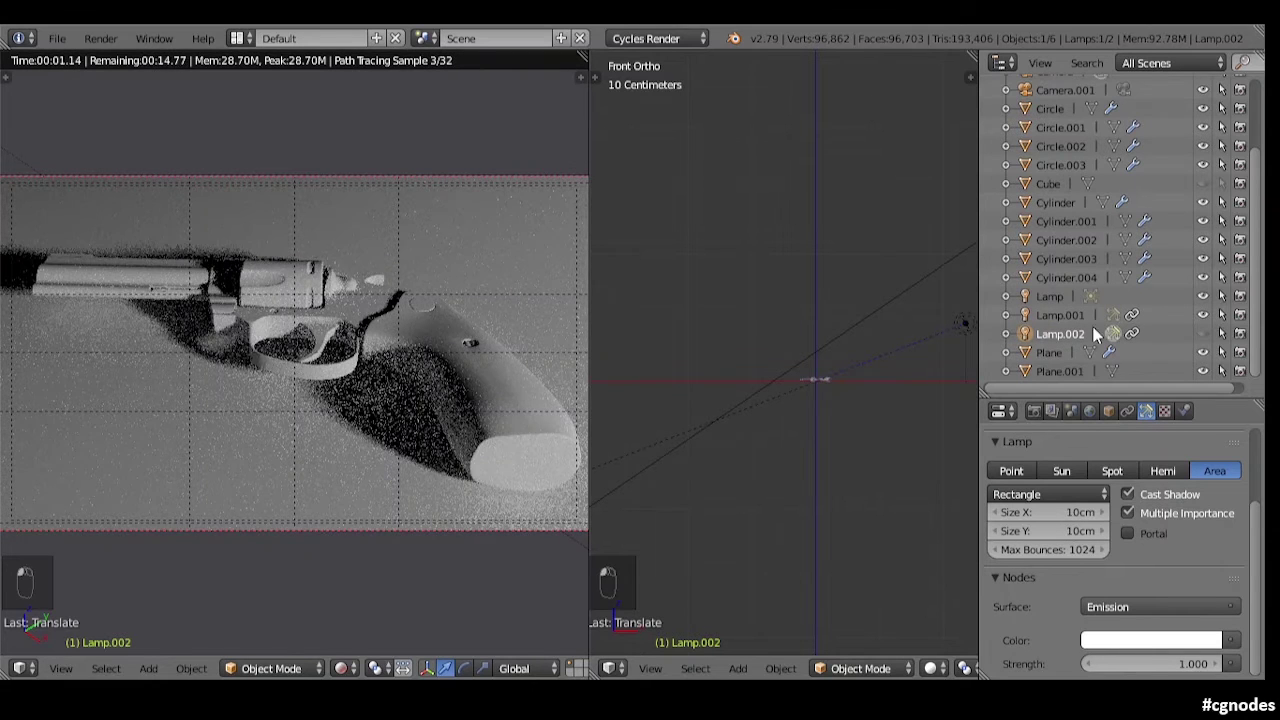
pyautogui.click(1066, 317)
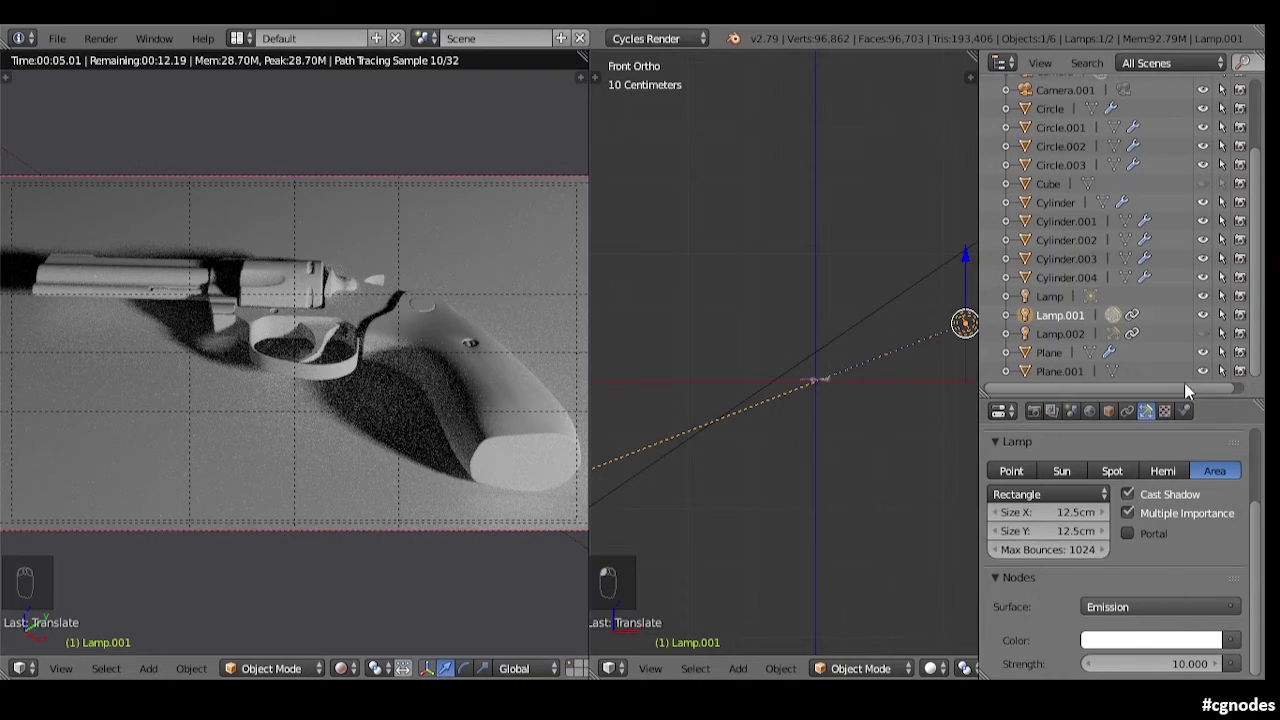
# Step: Isolate Lamp.002 by hiding Lamp.001, and set its emission strength to 2
pyautogui.click(1203, 314)
pyautogui.click(1064, 333)
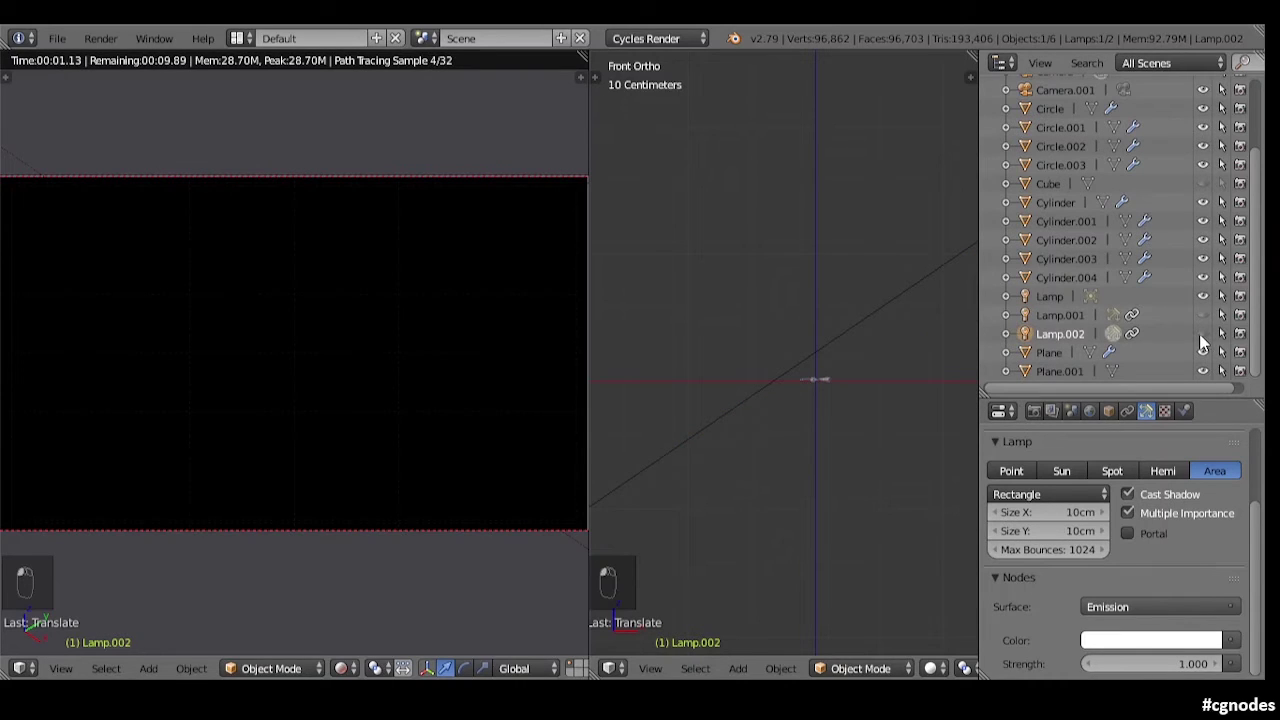
pyautogui.click(1203, 333)
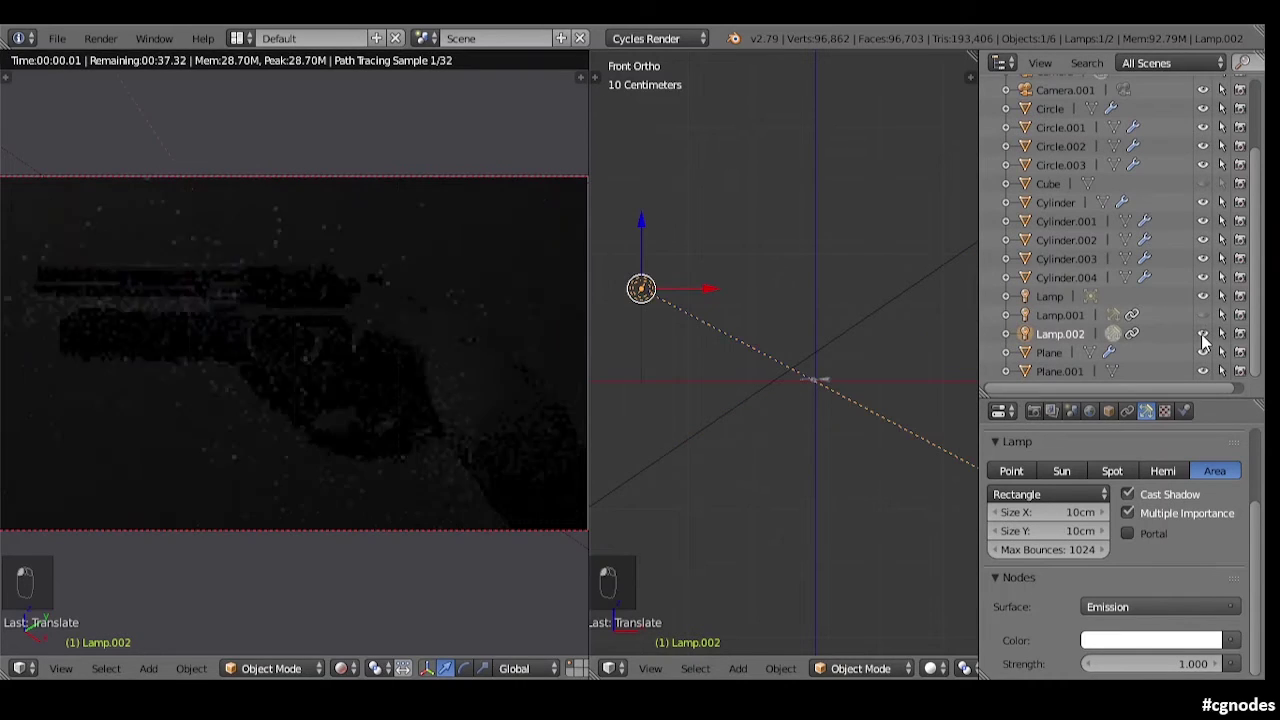
pyautogui.click(1171, 663)
pyautogui.write('2')
pyautogui.press('Return')
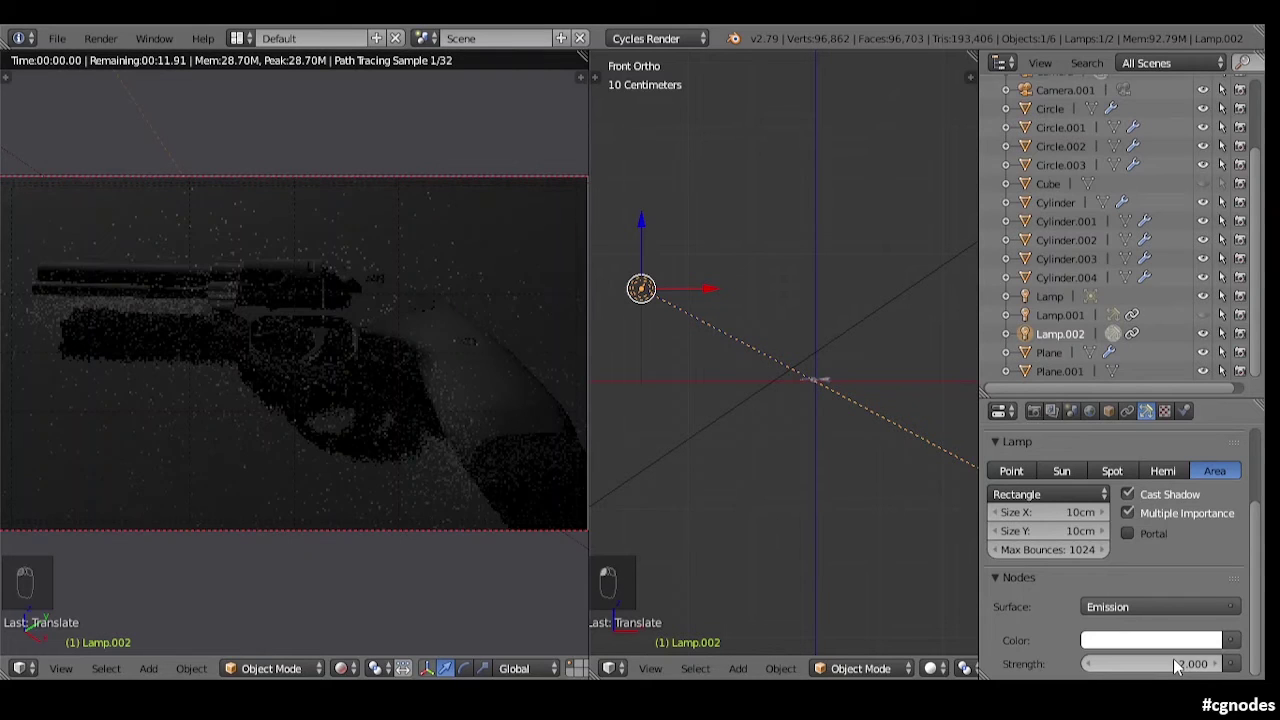
# Step: Try to raise the emission strength of Lamp.002 to 2.5
pyautogui.click(1172, 660)
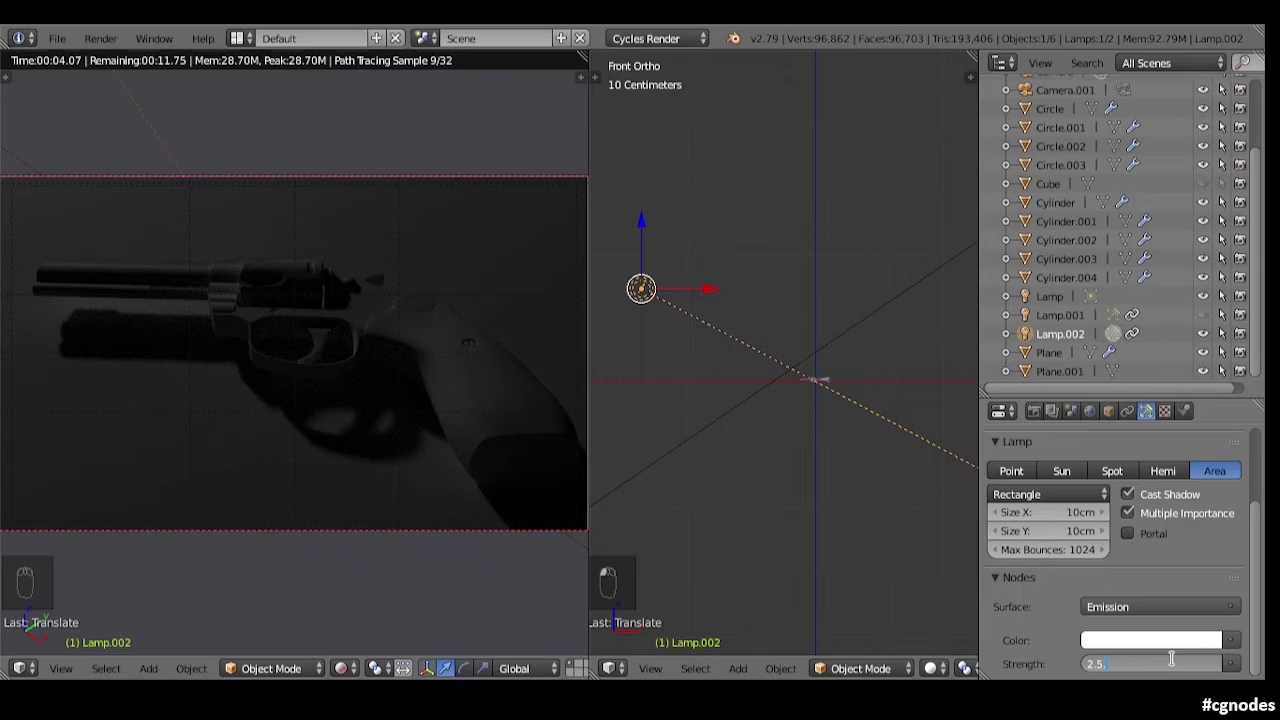
pyautogui.write('2.5.')
pyautogui.press('Return')
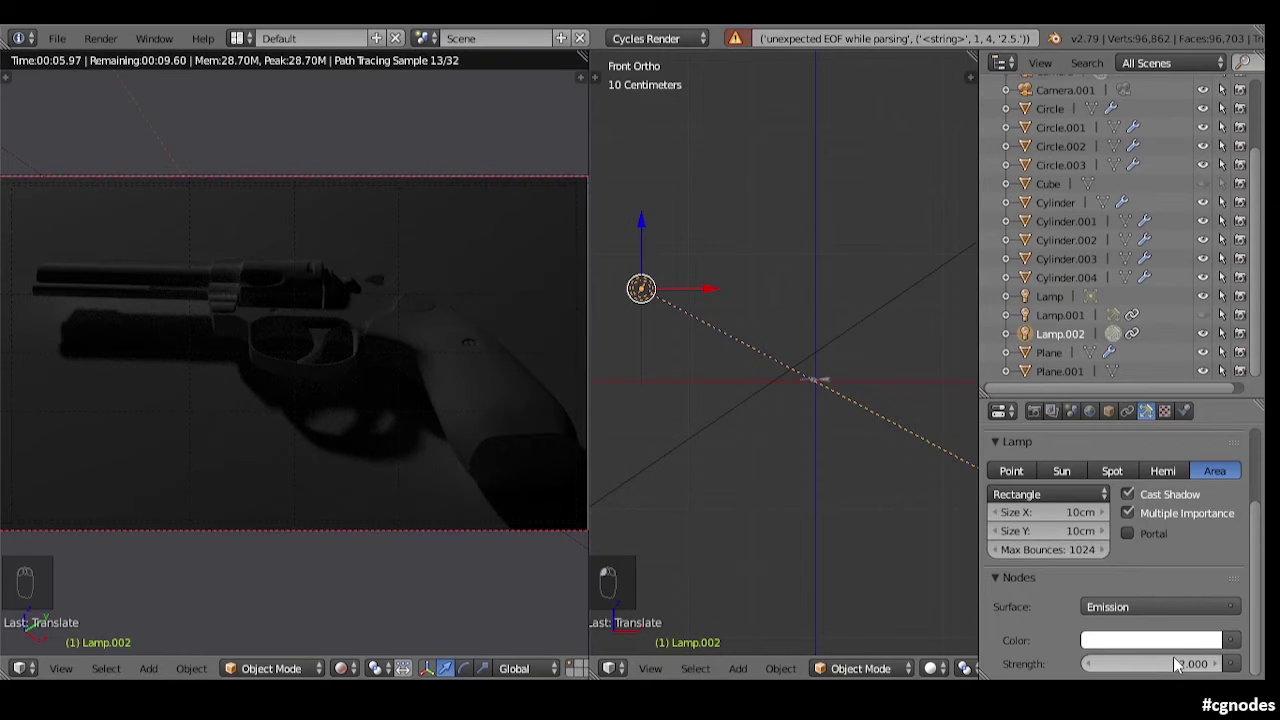
# Step: Show Lamp.001 again and set both the X and Y size of Lamp.002 to 1 m
pyautogui.click(1205, 315)
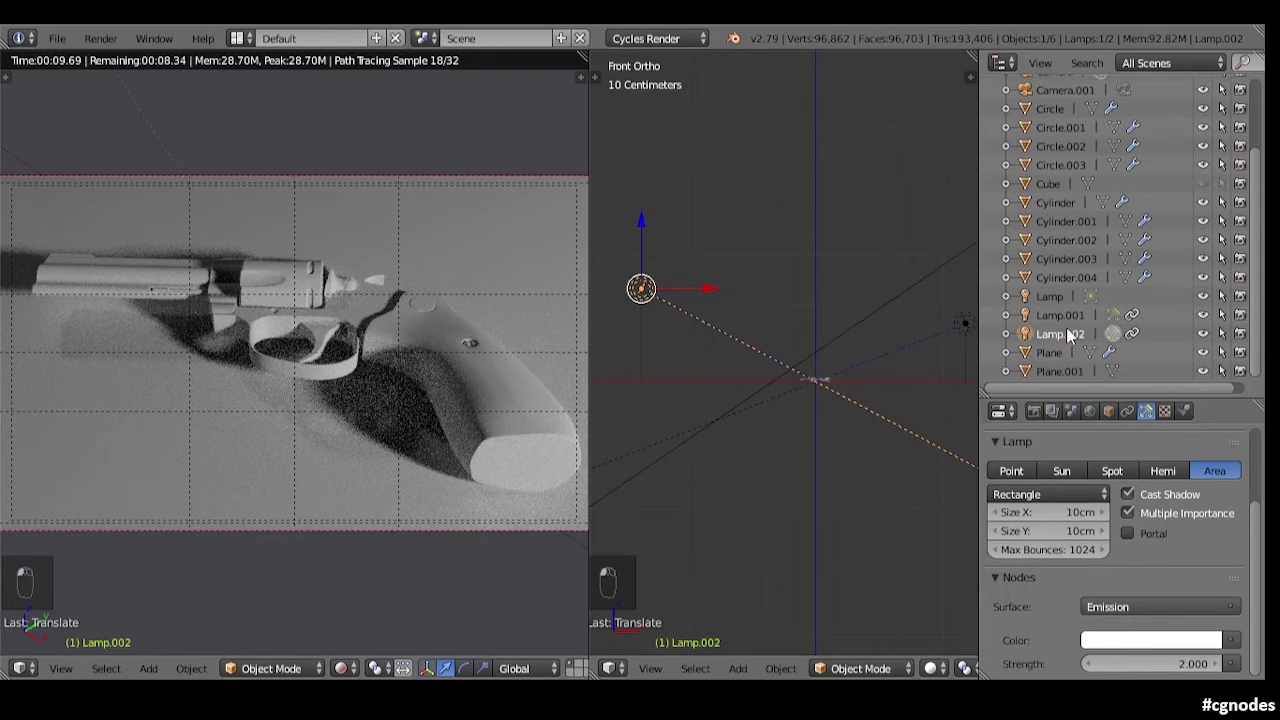
pyautogui.click(1066, 511)
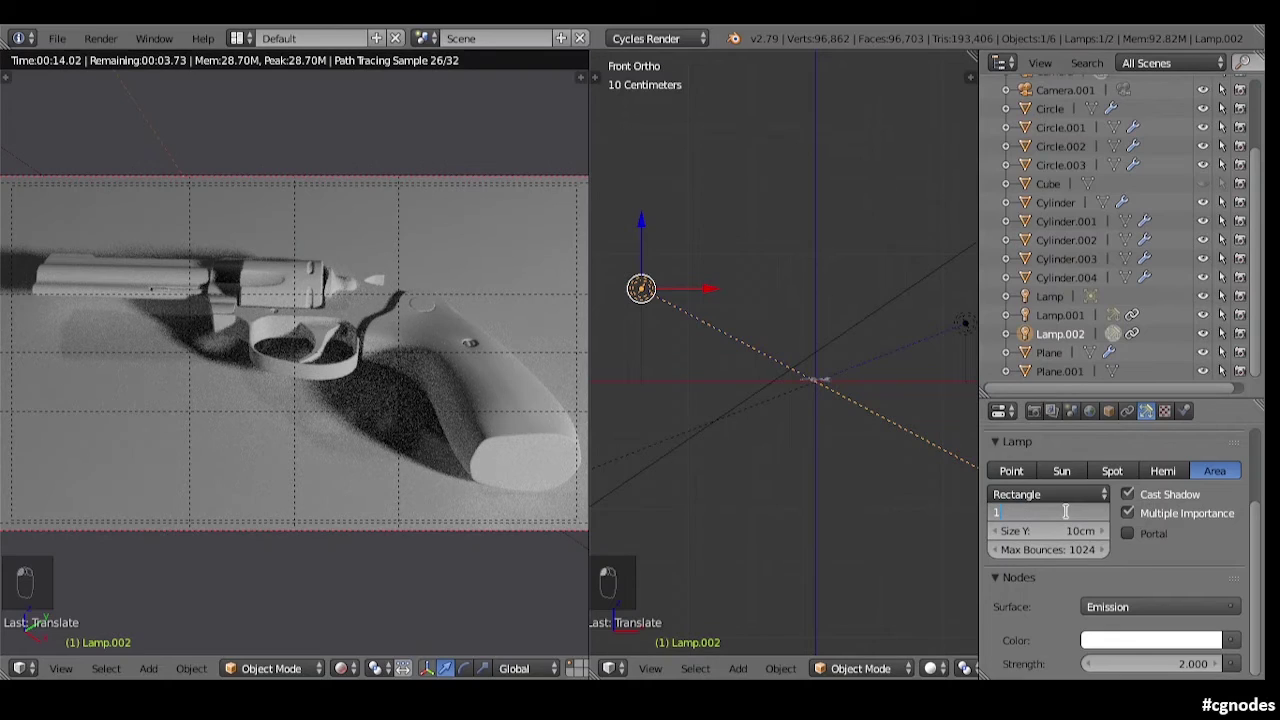
pyautogui.write('1')
pyautogui.press('Return')
pyautogui.click(1062, 530)
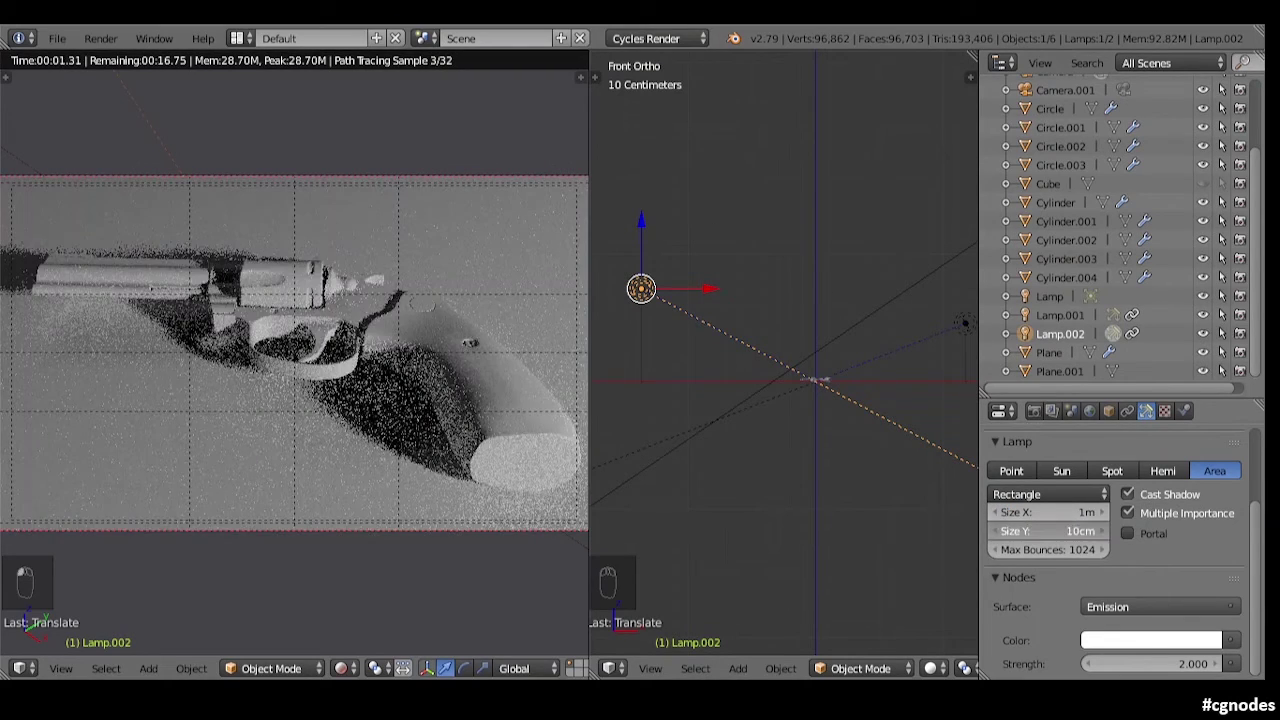
pyautogui.write('1')
pyautogui.press('Return')
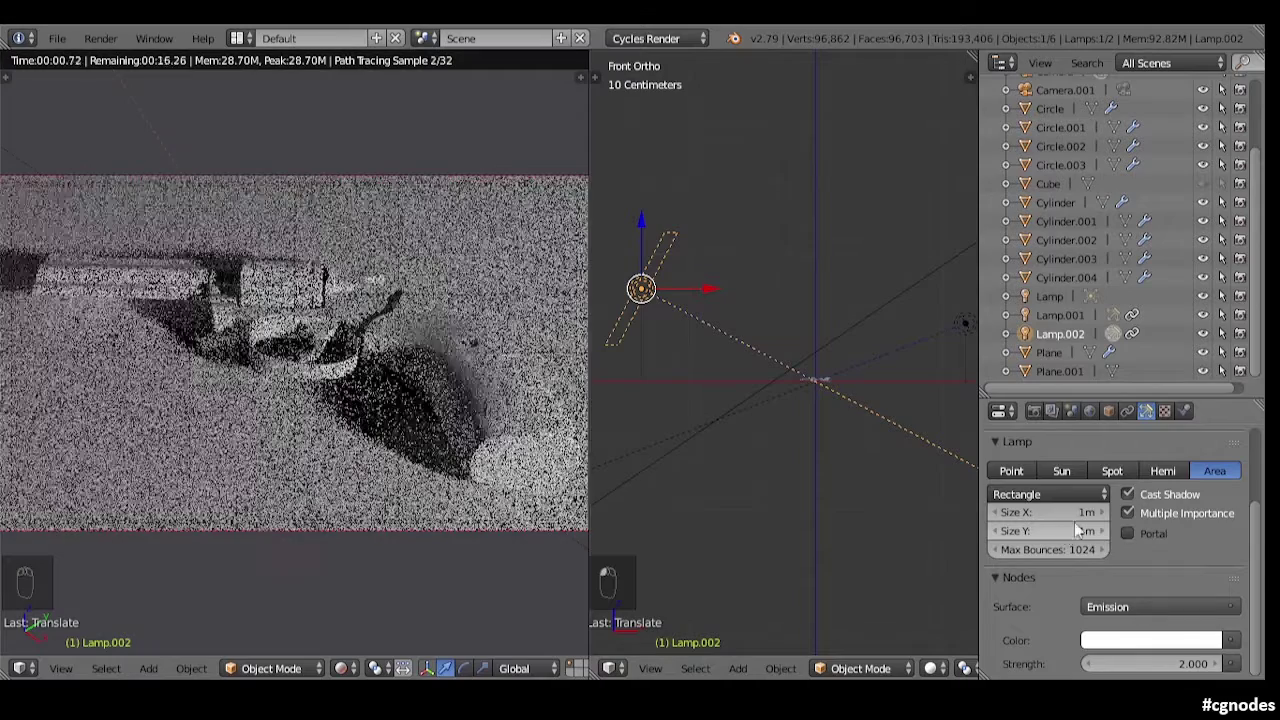
# Step: Set the emission strength of Lamp.002 to 5 while Lamp.001 is hidden, and show both lamps together
pyautogui.click(1203, 316)
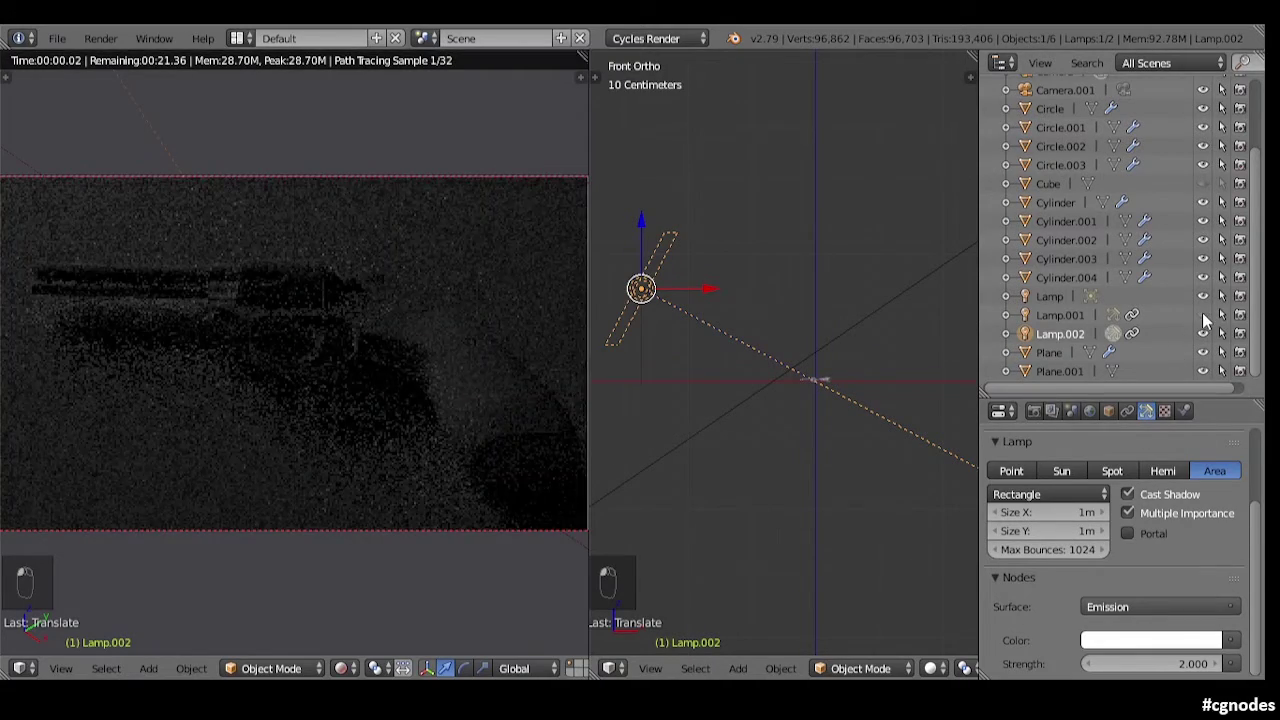
pyautogui.click(1173, 663)
pyautogui.write('5')
pyautogui.press('Return')
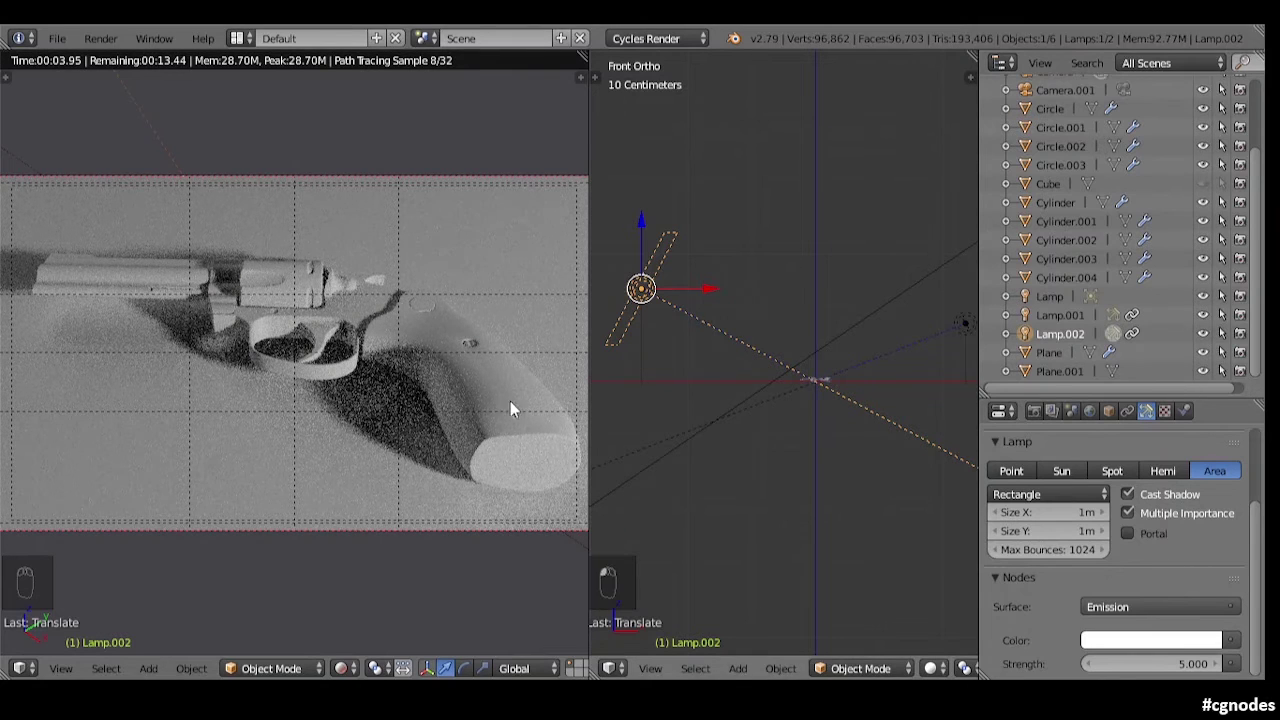
# Step: Add a new material to the ground plane Plane.001
pyautogui.scroll(-3, 537, 243)
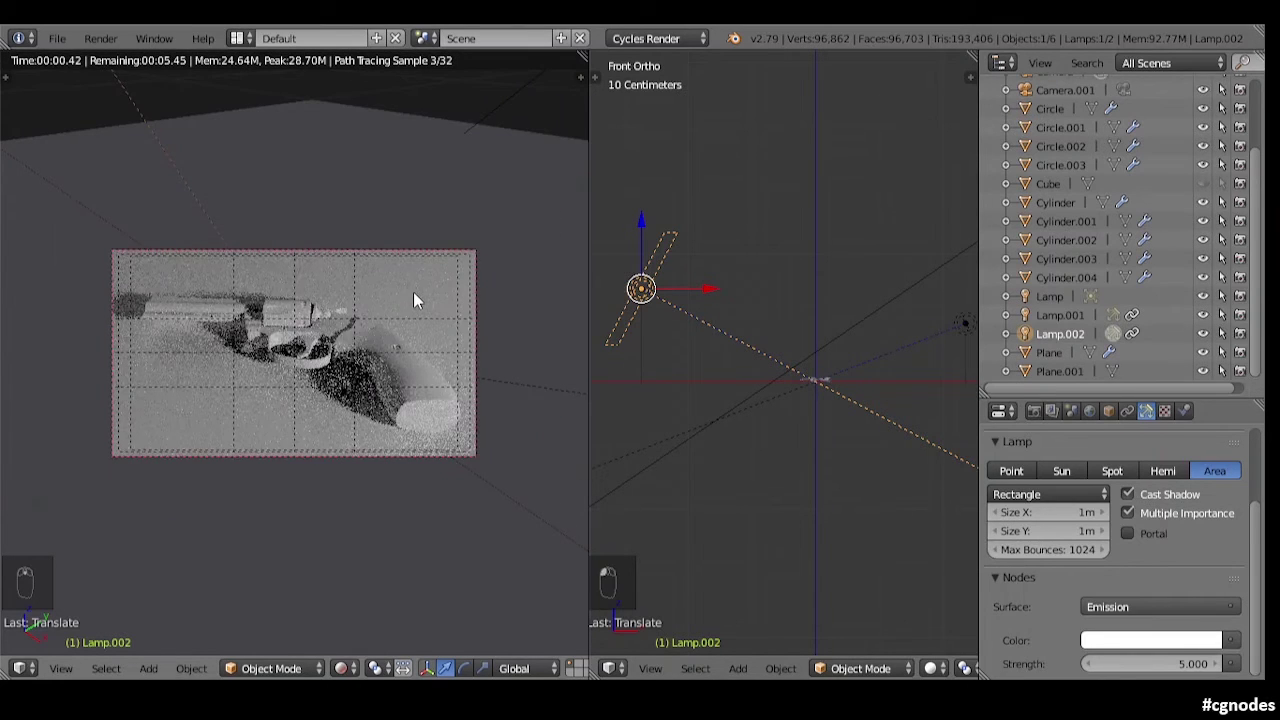
pyautogui.rightClick(414, 294)
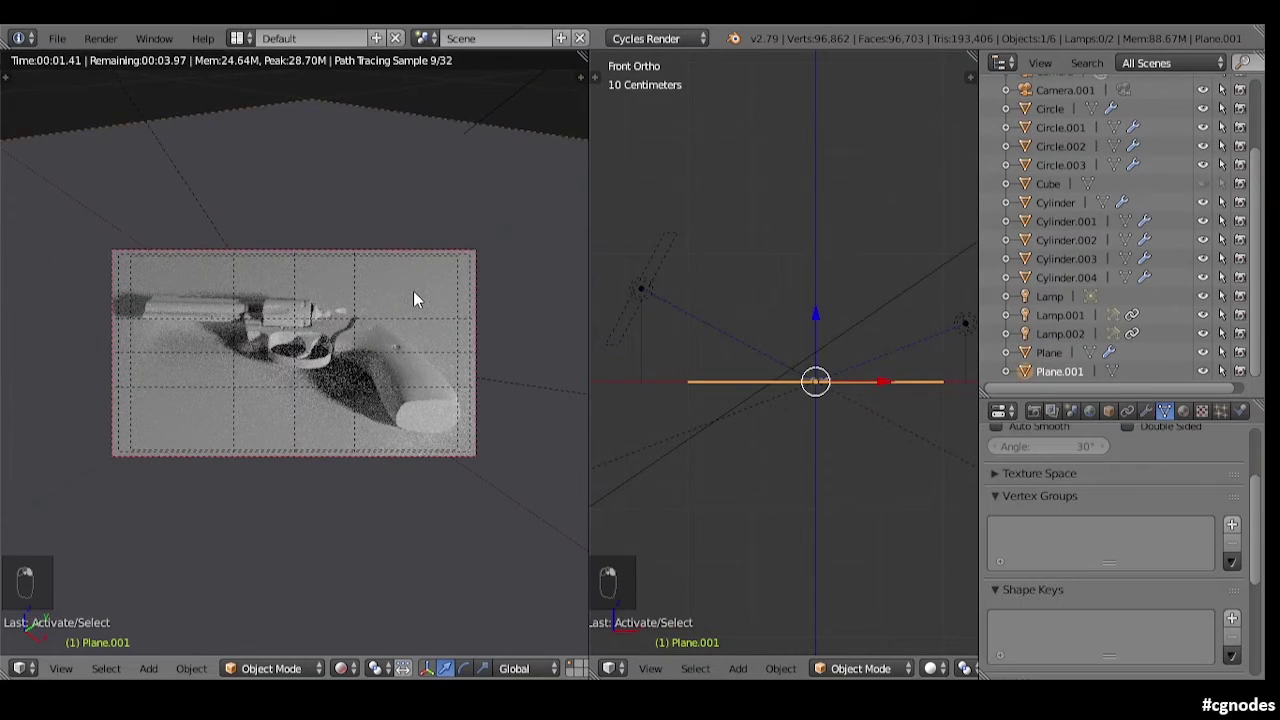
pyautogui.click(1183, 411)
pyautogui.click(1147, 537)
pyautogui.scroll(-5, 1140, 545)
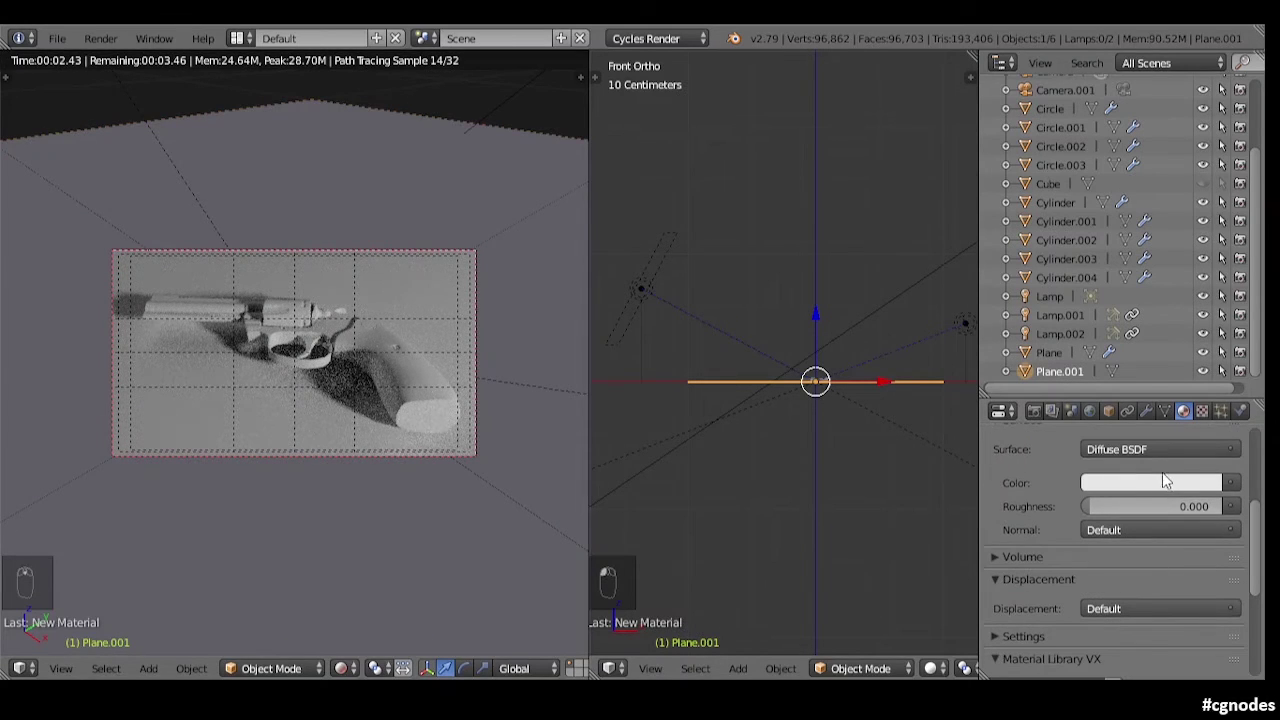
# Step: Change the ground plane's Diffuse BSDF colour to a dark red
pyautogui.click(1163, 483)
pyautogui.moveTo(1206, 284); pyautogui.dragTo(1206, 316)
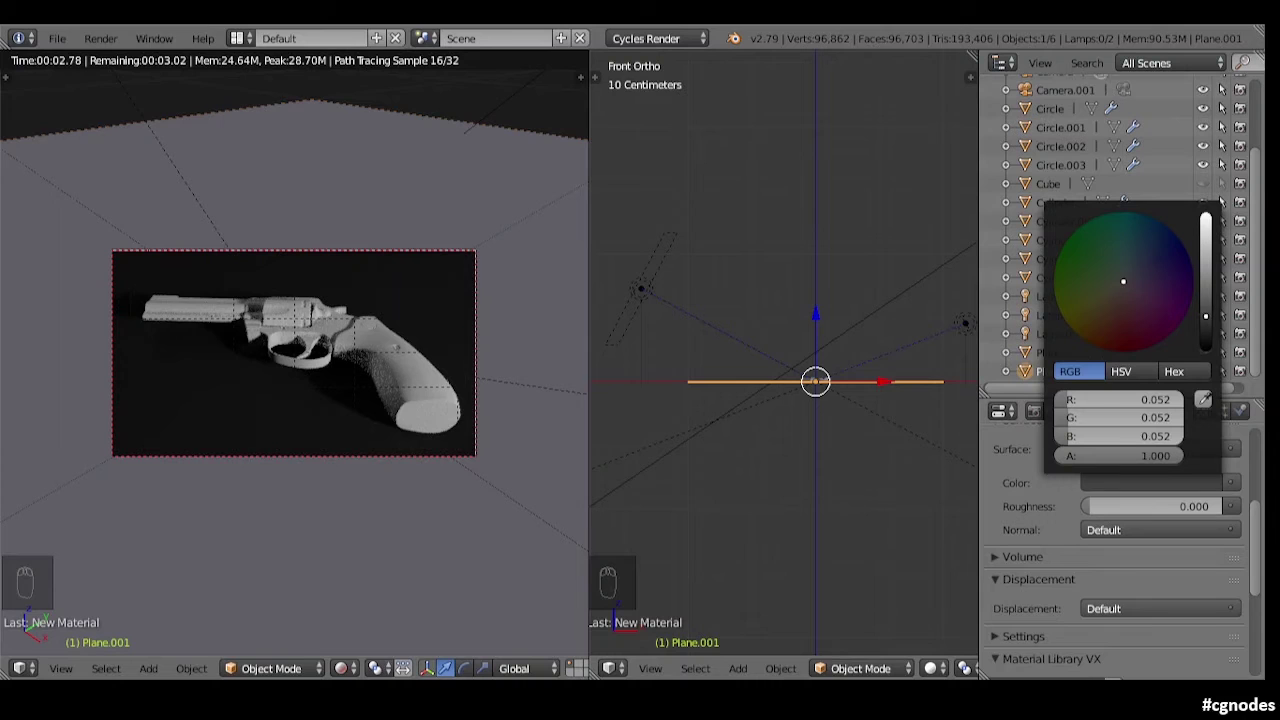
pyautogui.moveTo(1123, 281); pyautogui.dragTo(1123, 314)
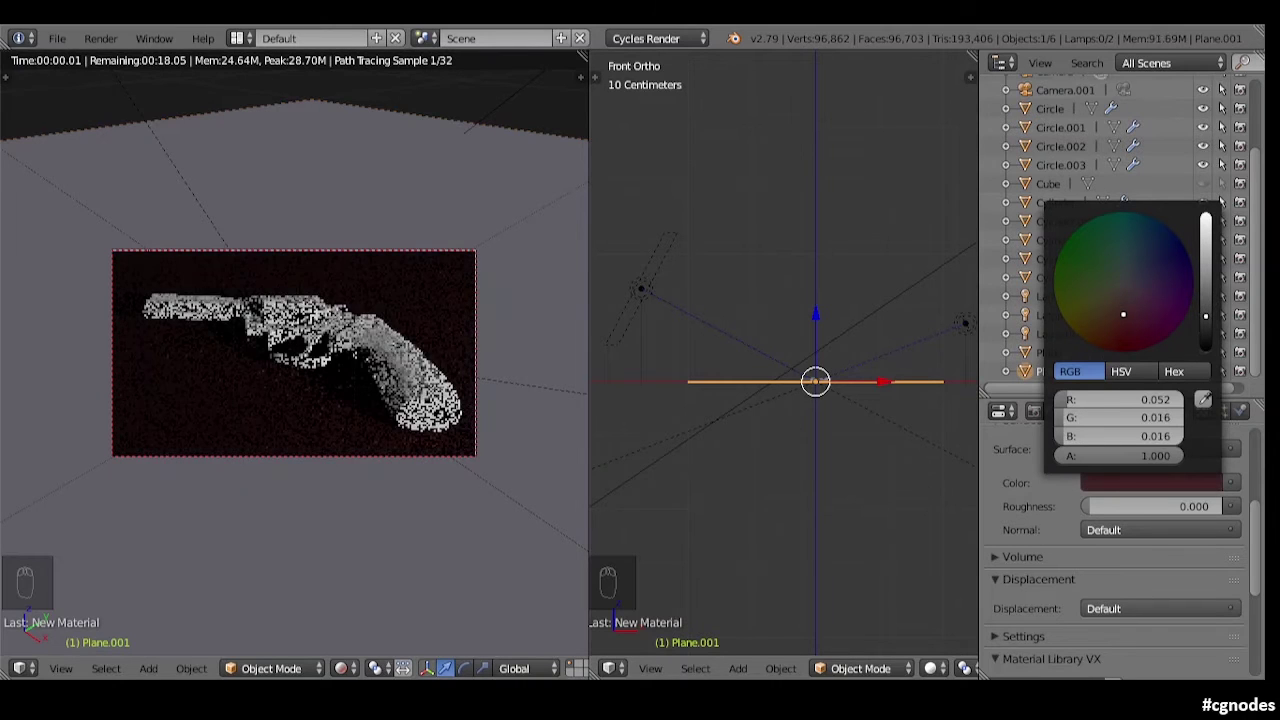
pyautogui.moveTo(1206, 316)
pyautogui.mouseDown()
pyautogui.moveTo(1206, 287)
pyautogui.moveTo(1206, 301)
pyautogui.mouseUp()
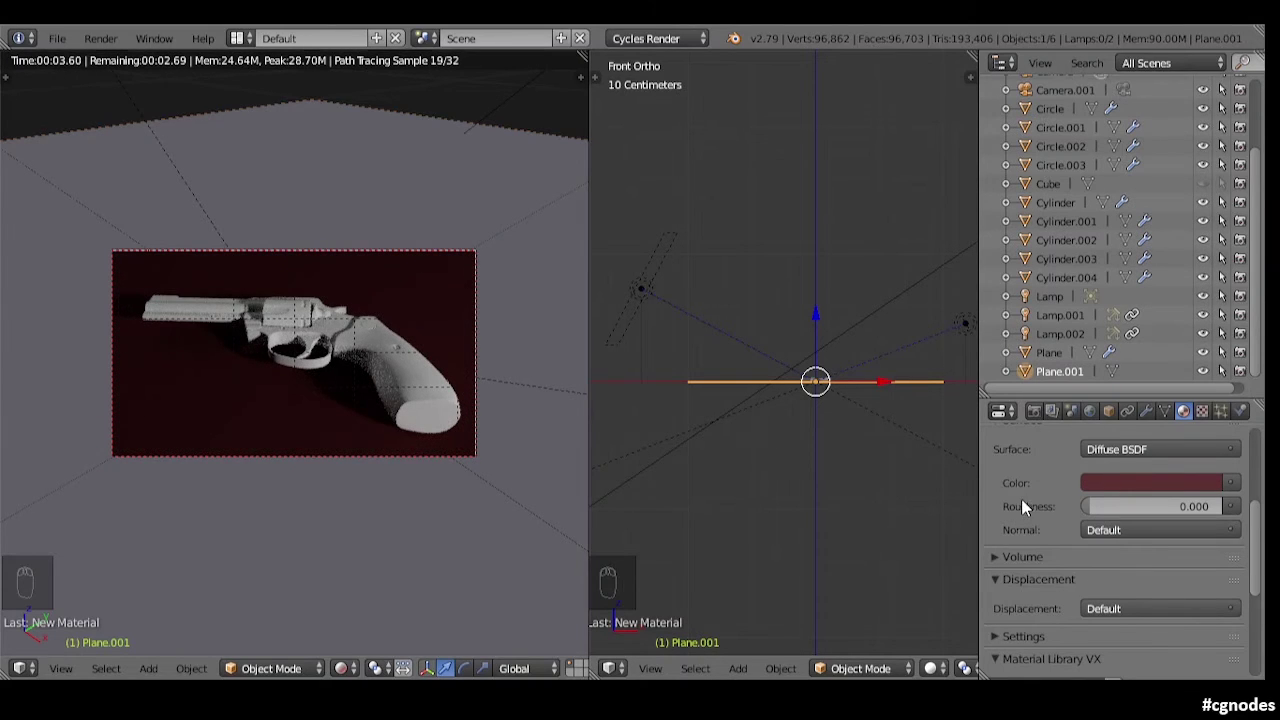
pyautogui.click(1132, 450)
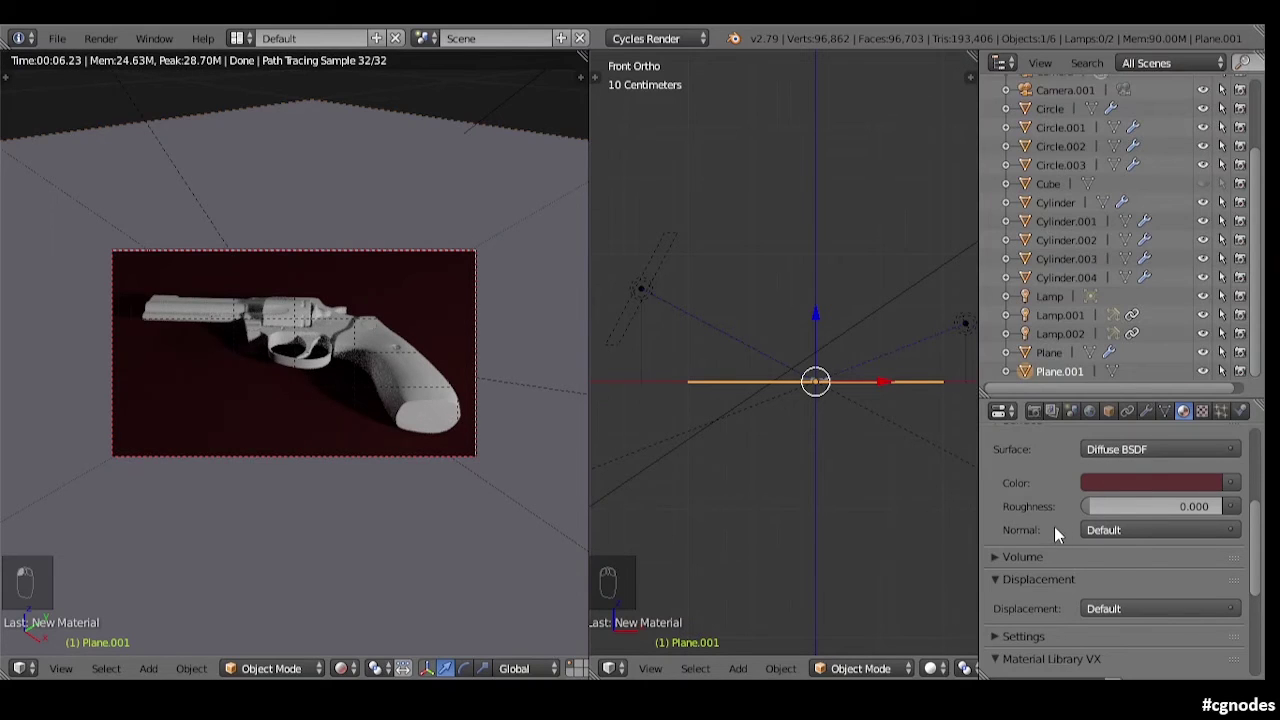
# Step: Switch the ground plane's surface shader to Principled BSDF and change its base colour to a dark, muted red
pyautogui.click(1111, 451)
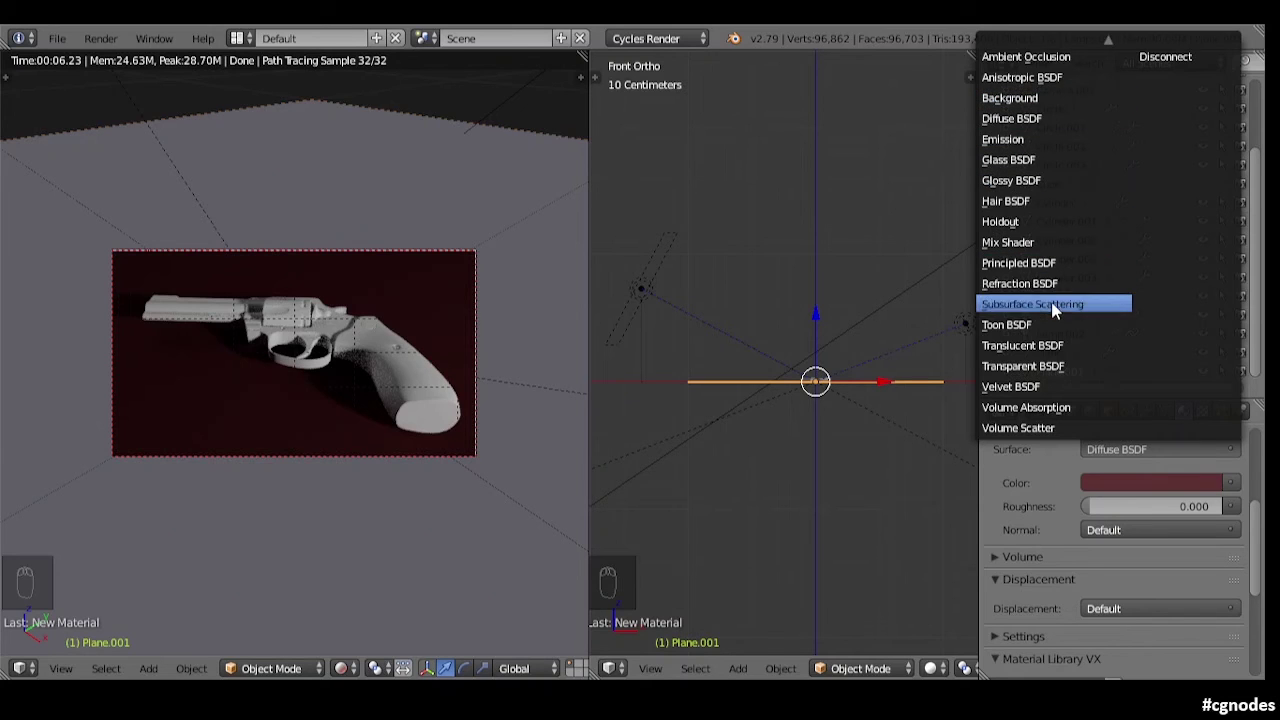
pyautogui.click(1045, 263)
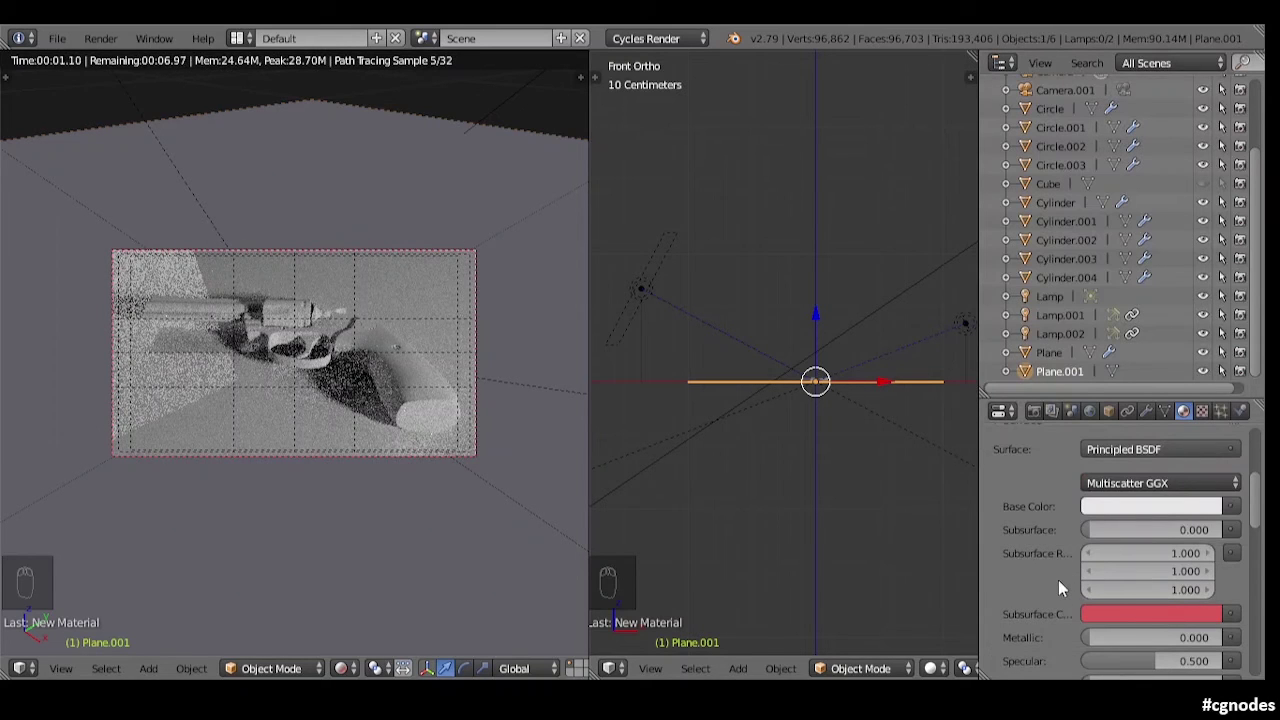
pyautogui.scroll(-1, 1058, 580)
pyautogui.click(1124, 474)
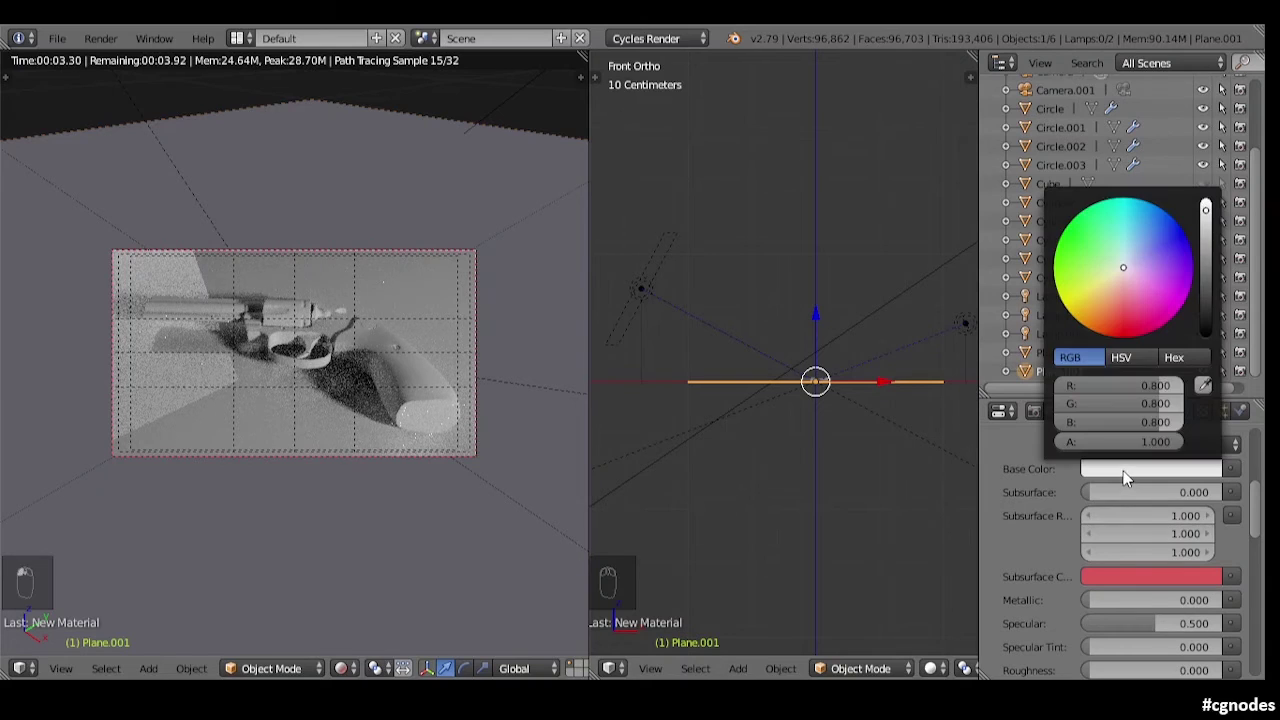
pyautogui.moveTo(1206, 238); pyautogui.dragTo(1206, 275)
pyautogui.moveTo(1126, 271); pyautogui.dragTo(1122, 283)
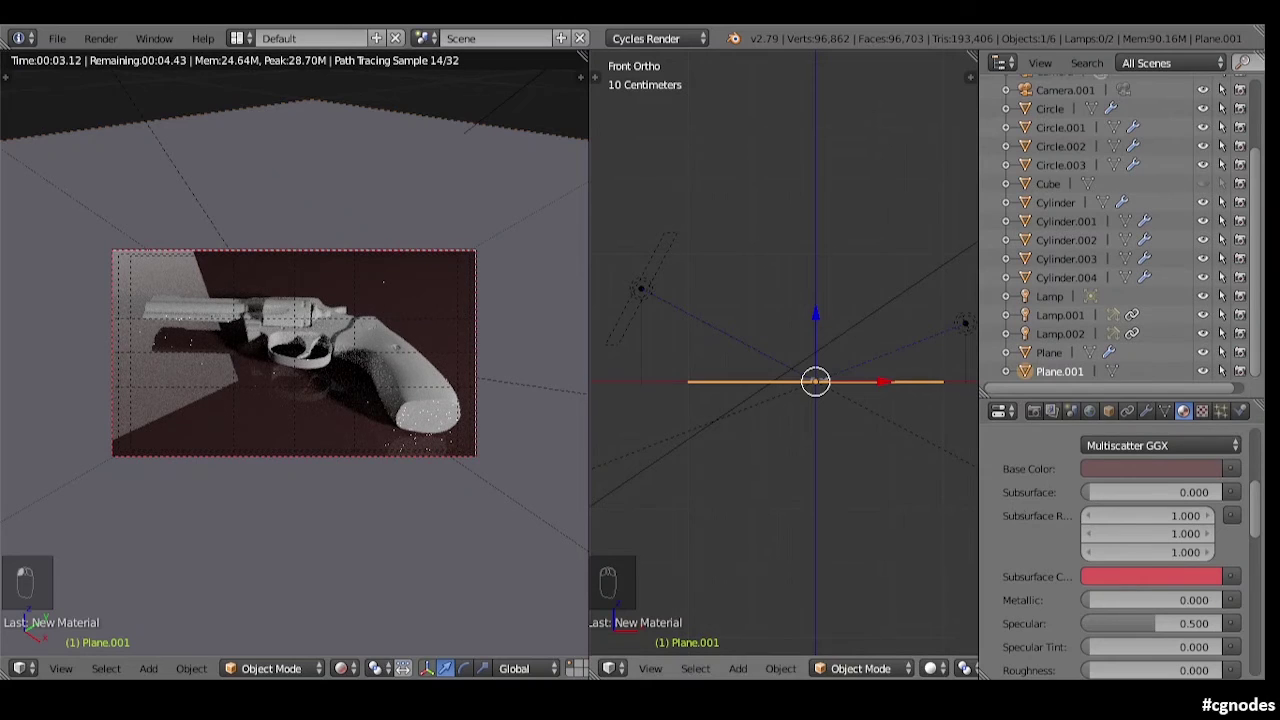
# Step: Replace the front view with the node editor, hide its properties sidebar, and set the Principled BSDF's Metallic to 1
pyautogui.click(612, 668)
pyautogui.click(670, 458)
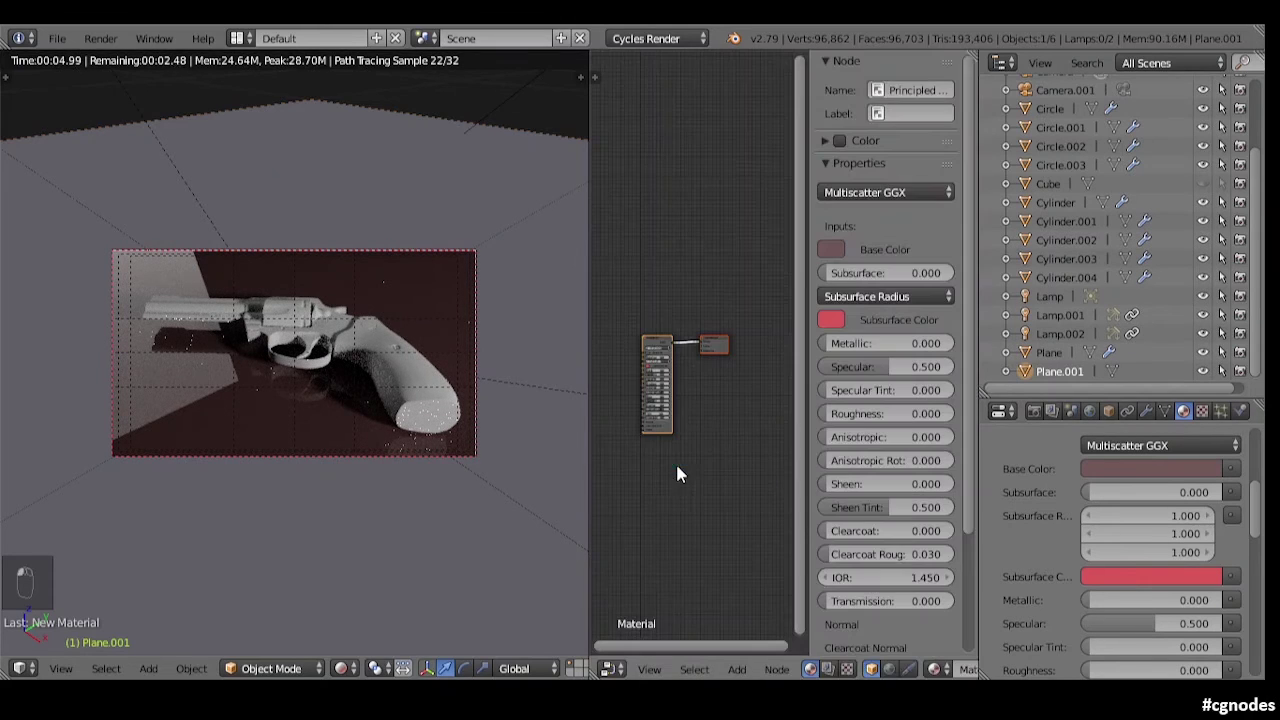
pyautogui.press('n')
pyautogui.scroll(5, 745, 417)
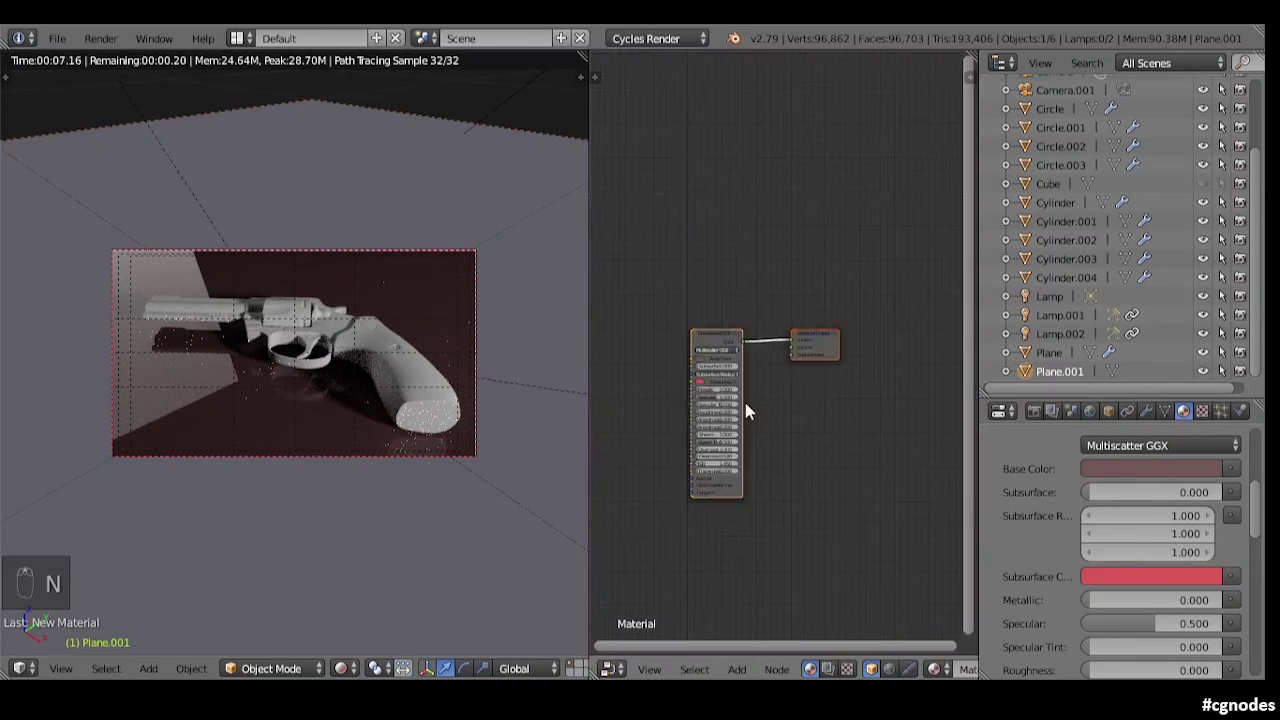
pyautogui.keyDown('shift'); pyautogui.scroll(2, 814, 449); pyautogui.keyUp('shift')
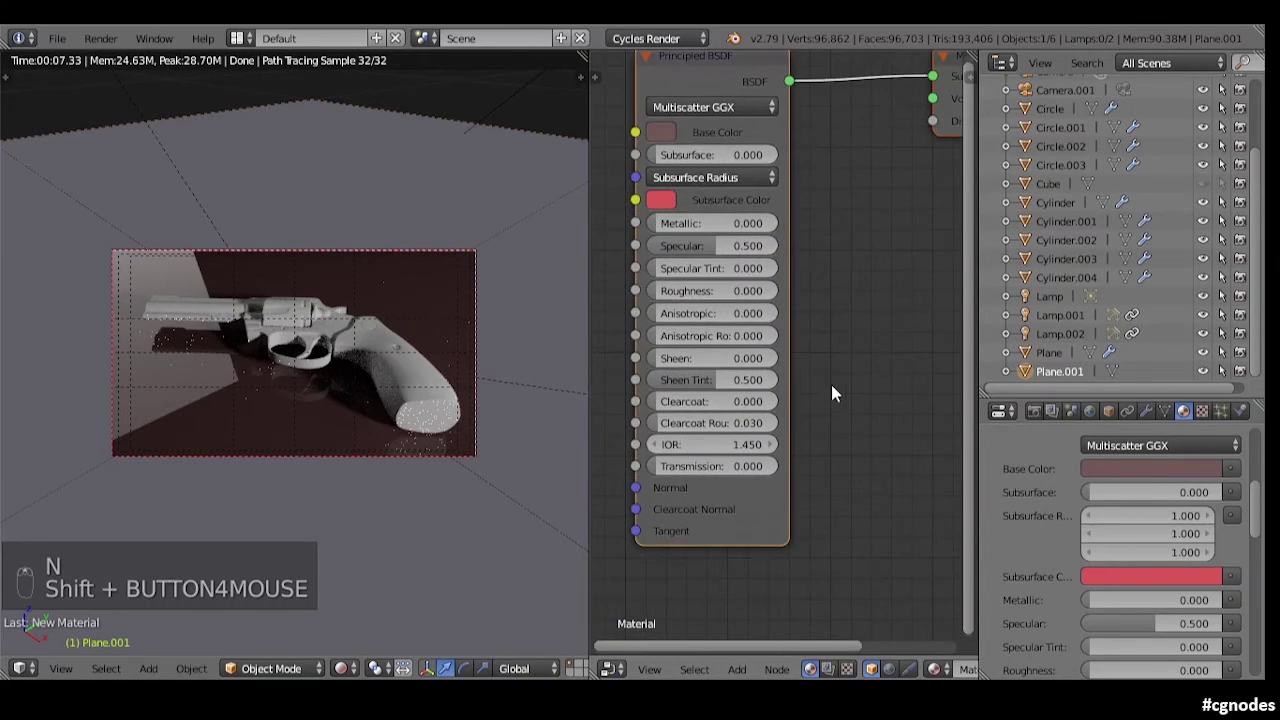
pyautogui.scroll(1, 792, 370)
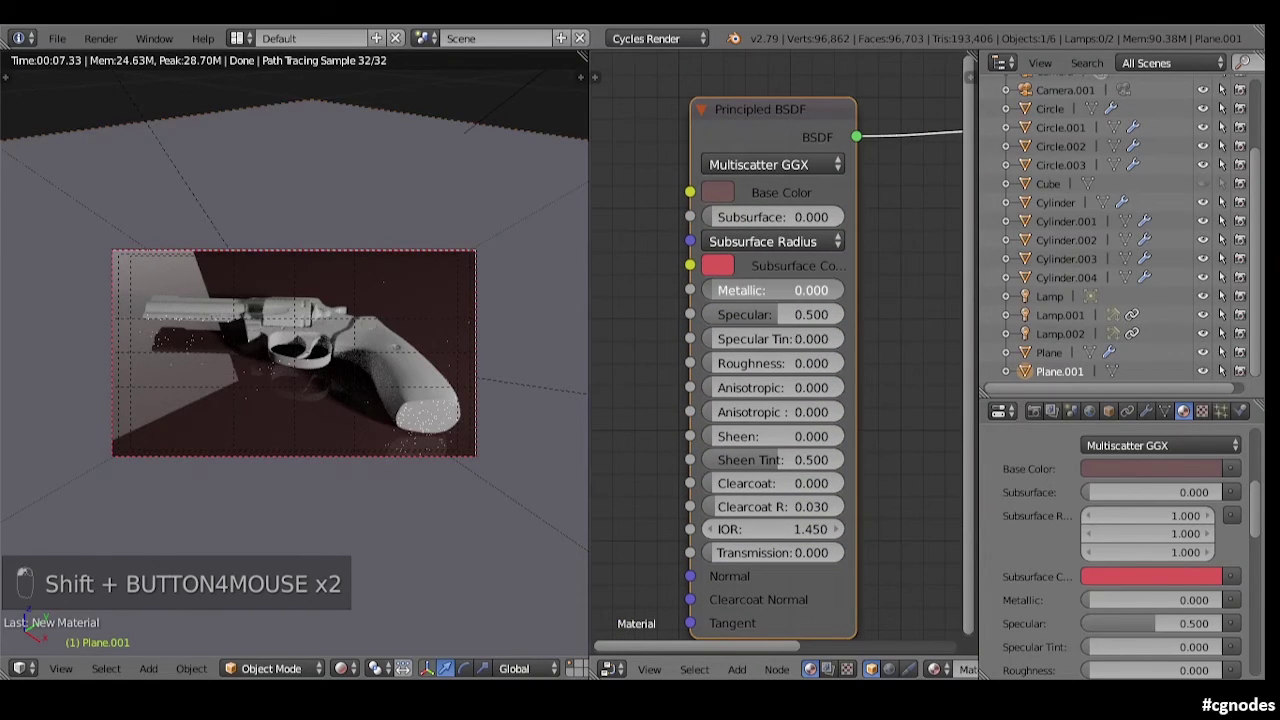
pyautogui.moveTo(796, 291); pyautogui.dragTo(940, 291)
pyautogui.scroll(2, 396, 345)
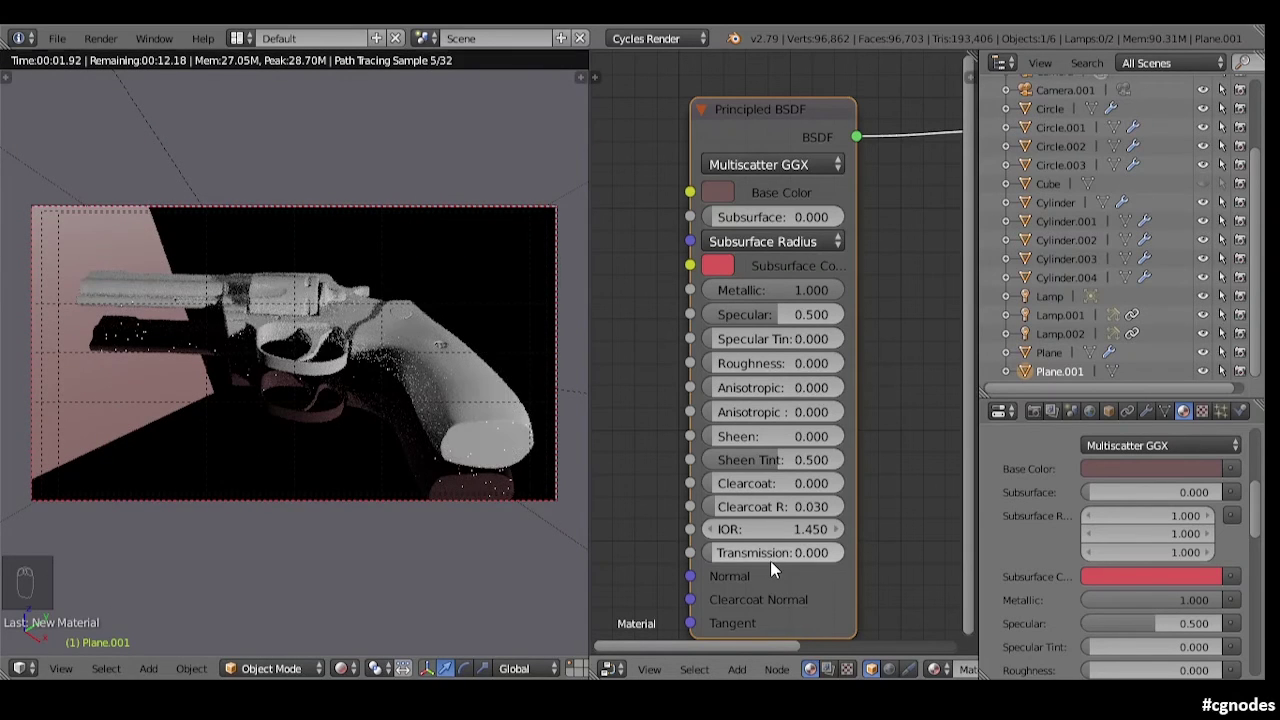
# Step: Make the Principled BSDF's base colour a more saturated dark red and set its Roughness to 0.475
pyautogui.click(720, 193)
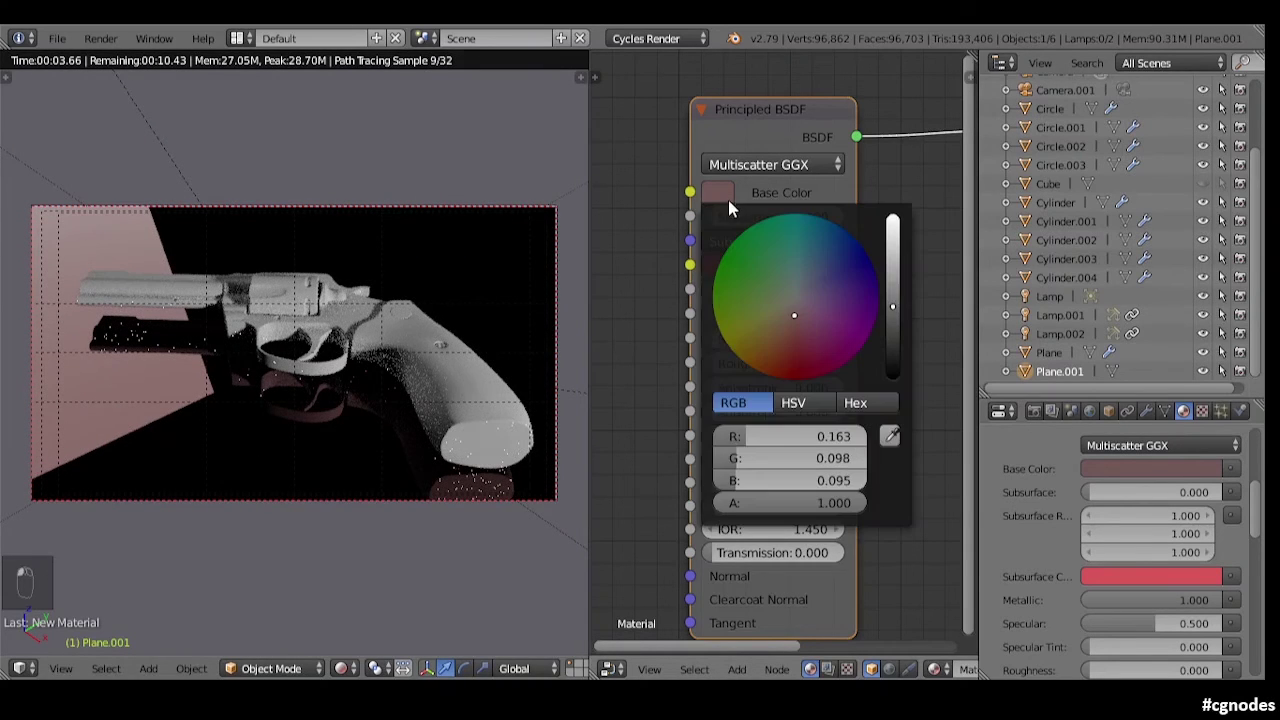
pyautogui.moveTo(797, 323)
pyautogui.mouseDown()
pyautogui.moveTo(800, 355)
pyautogui.moveTo(797, 336)
pyautogui.mouseUp()
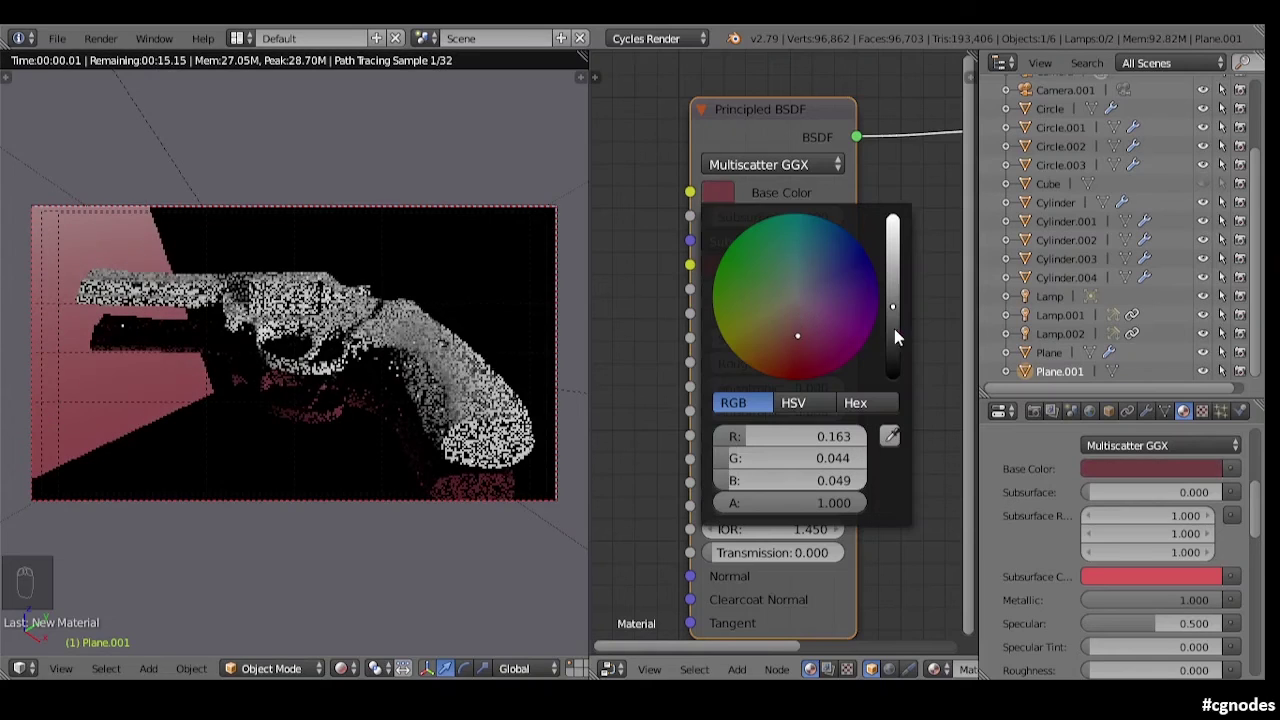
pyautogui.moveTo(897, 320); pyautogui.dragTo(895, 309)
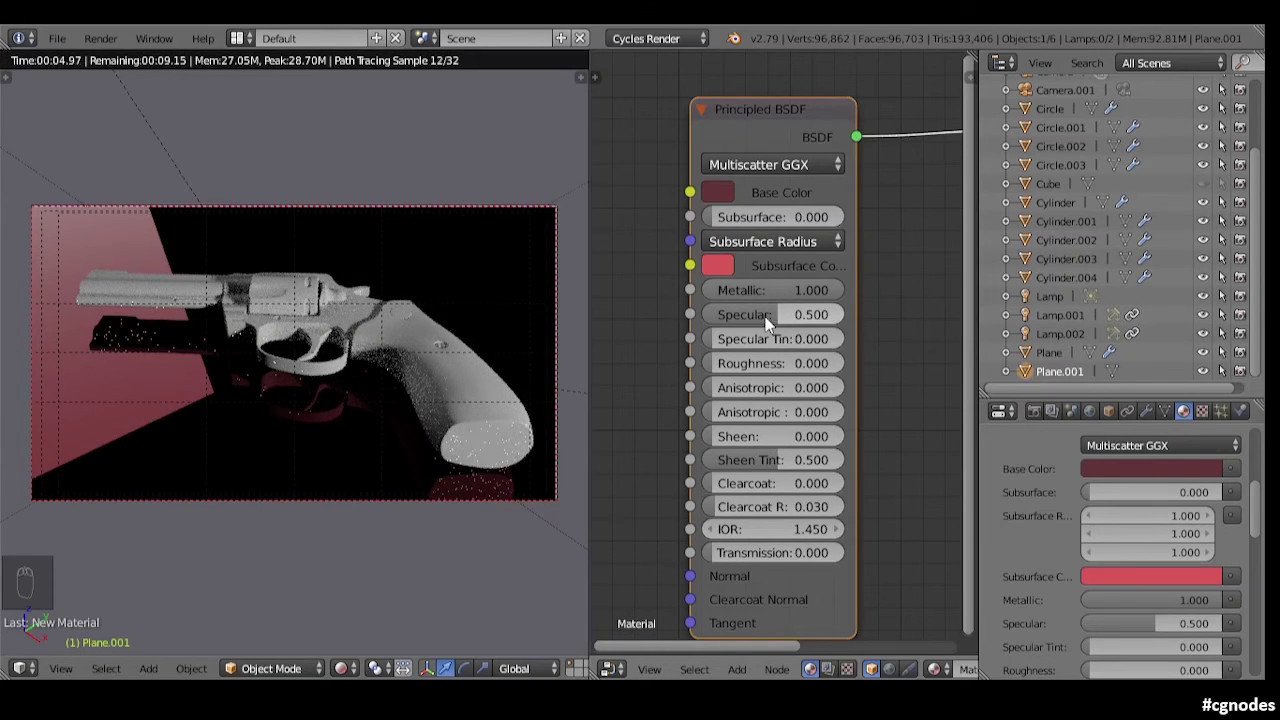
pyautogui.moveTo(745, 363); pyautogui.dragTo(810, 363)
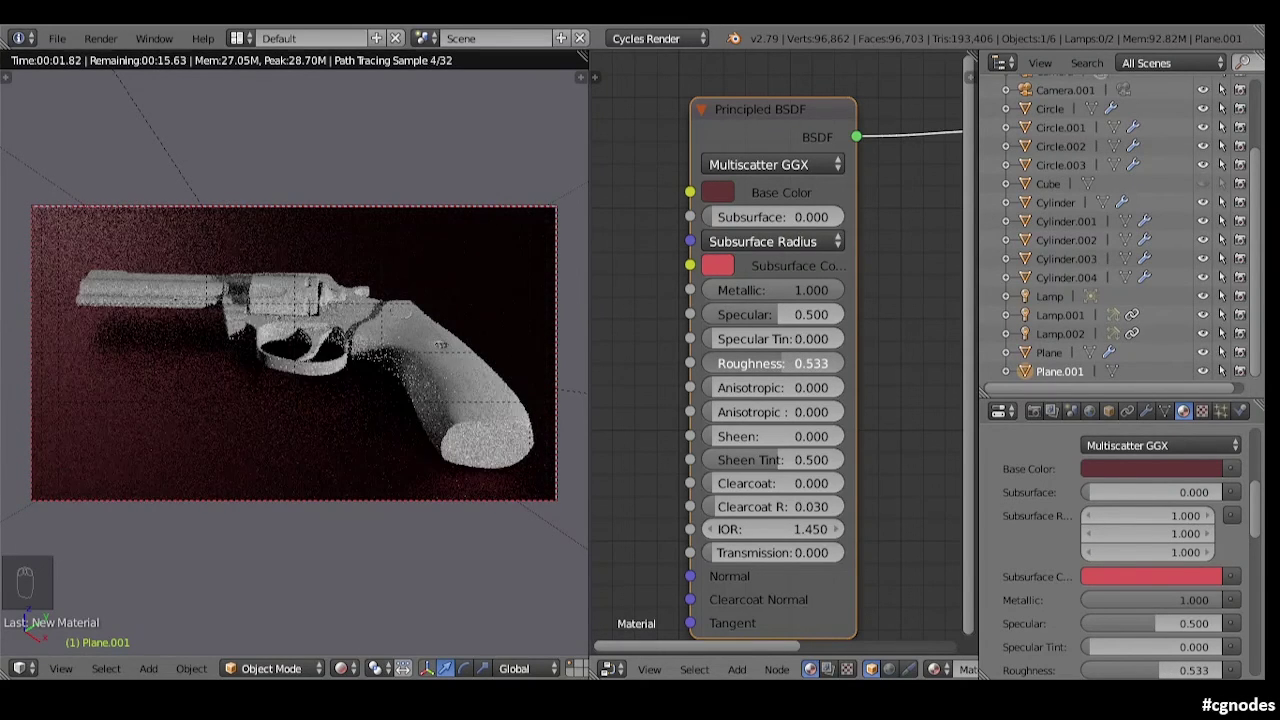
pyautogui.moveTo(810, 363); pyautogui.dragTo(797, 363)
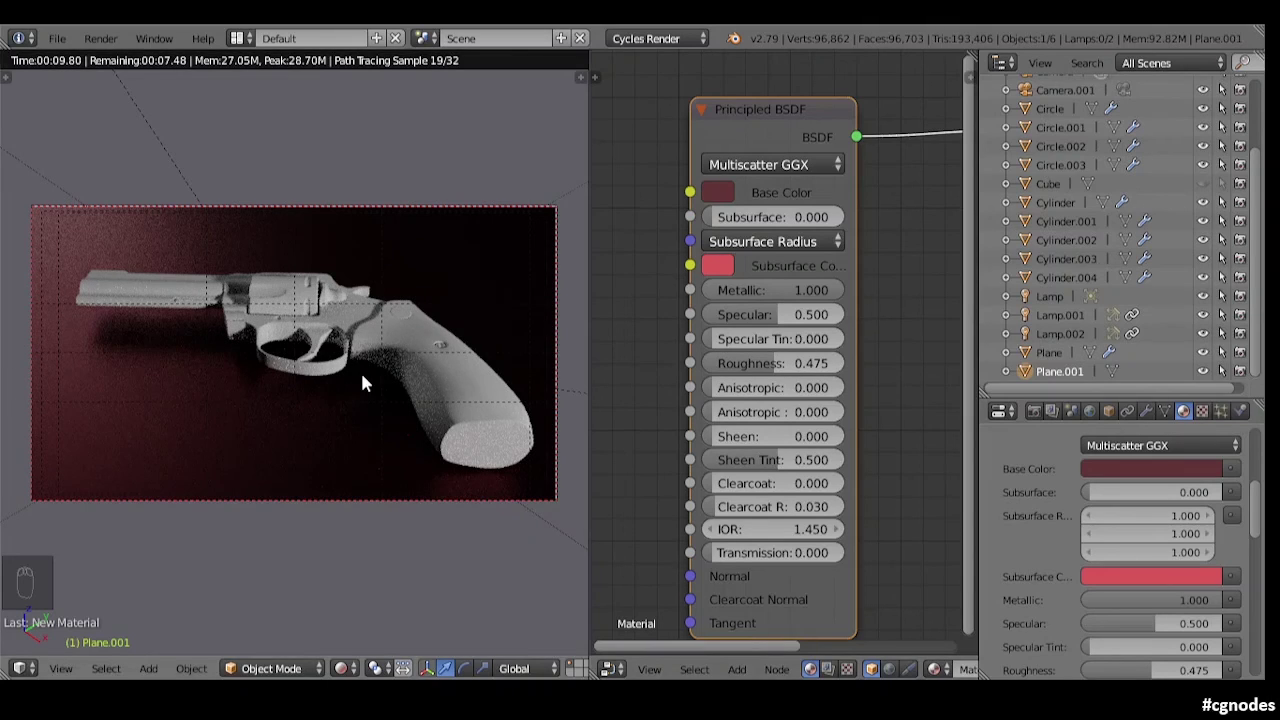
# Step: Reframe the revolver from a rotated, higher angle using Lock Camera to View, and restore the rendered preview without the sidebar
pyautogui.hotkey('shift', 'z')
pyautogui.press('n')
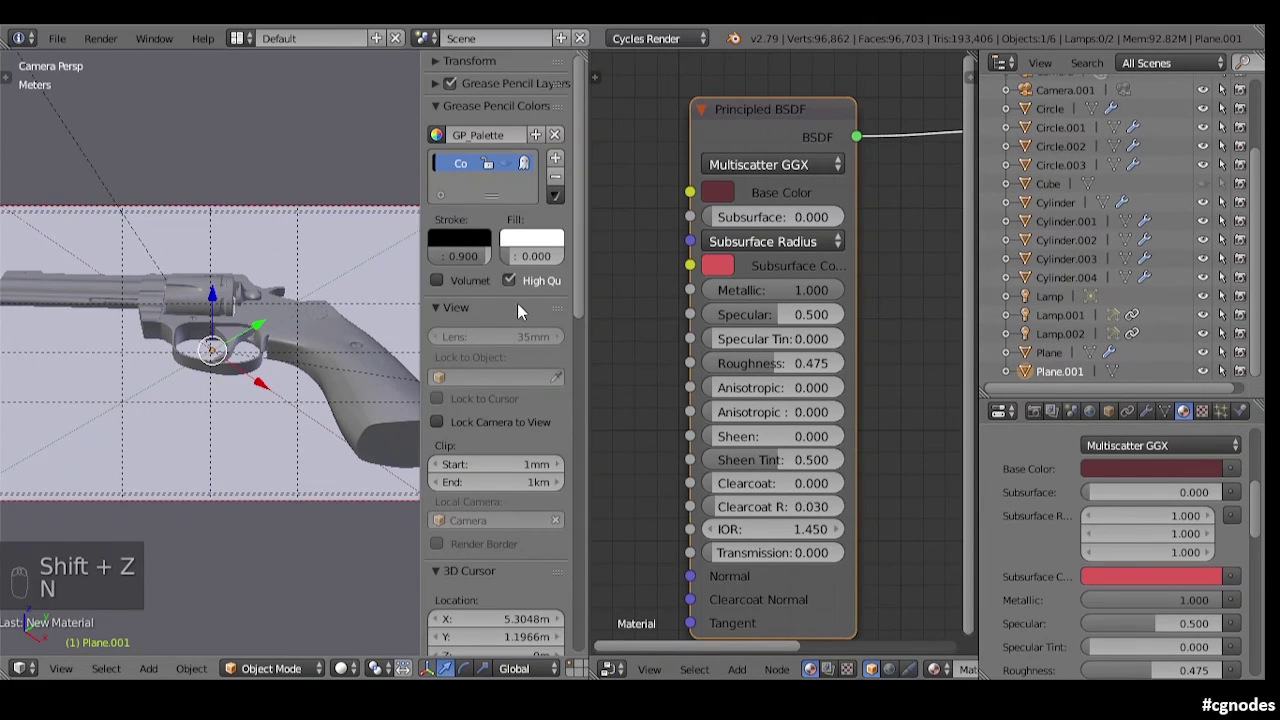
pyautogui.click(522, 421)
pyautogui.moveTo(317, 385); pyautogui.dragTo(237, 416, button='middle')
pyautogui.hotkey('shift', 'z')
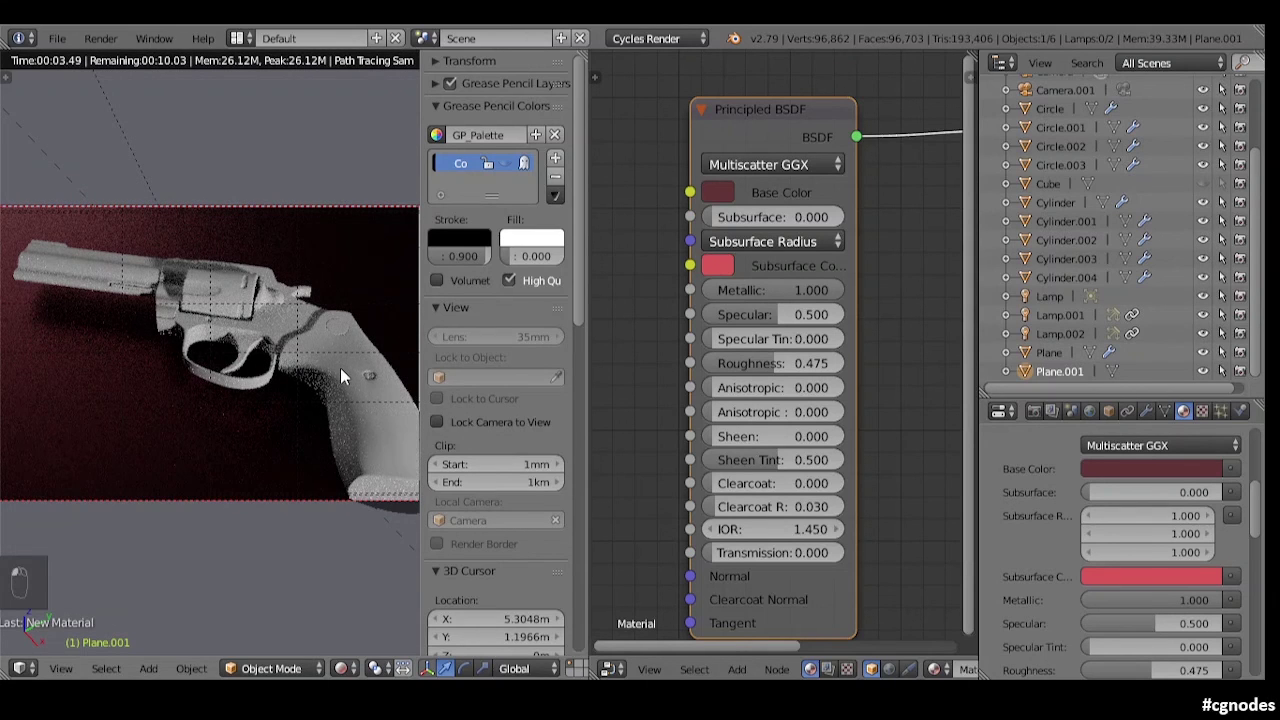
pyautogui.press('n')
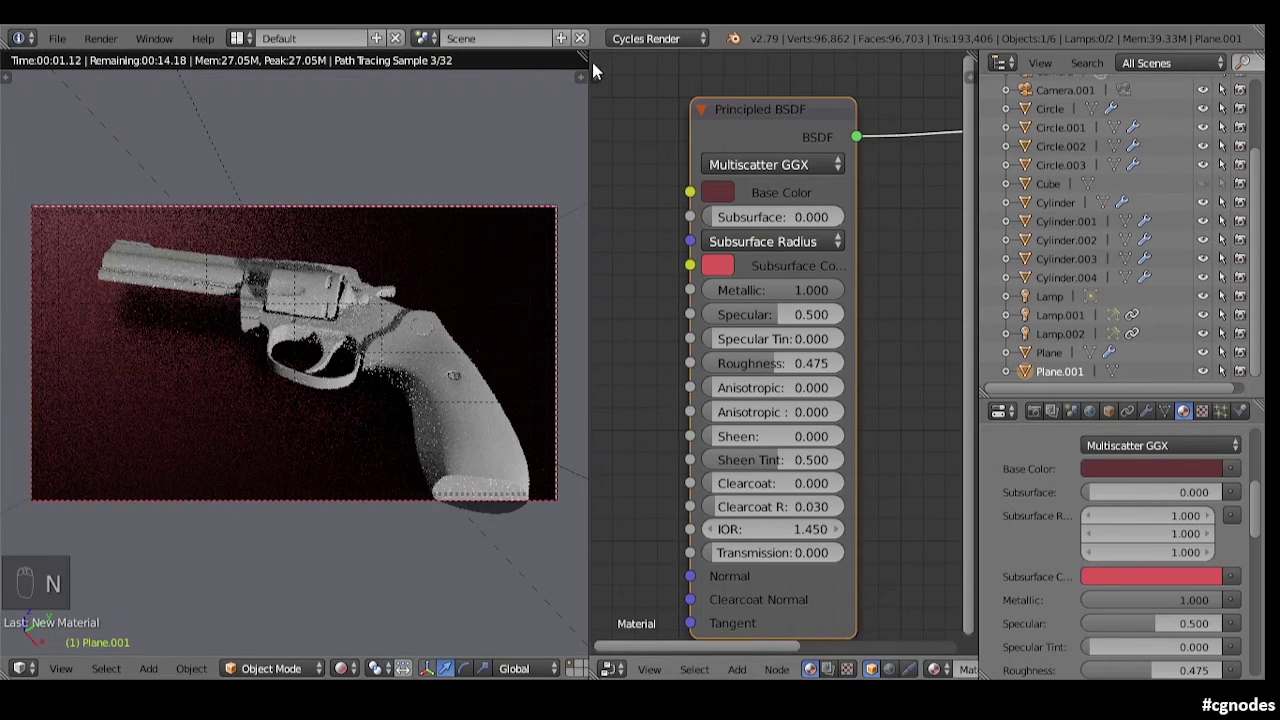
# Step: Merge the node editor area into the camera view to enlarge the rendered preview, and save the file
pyautogui.moveTo(583, 55); pyautogui.dragTo(879, 71)
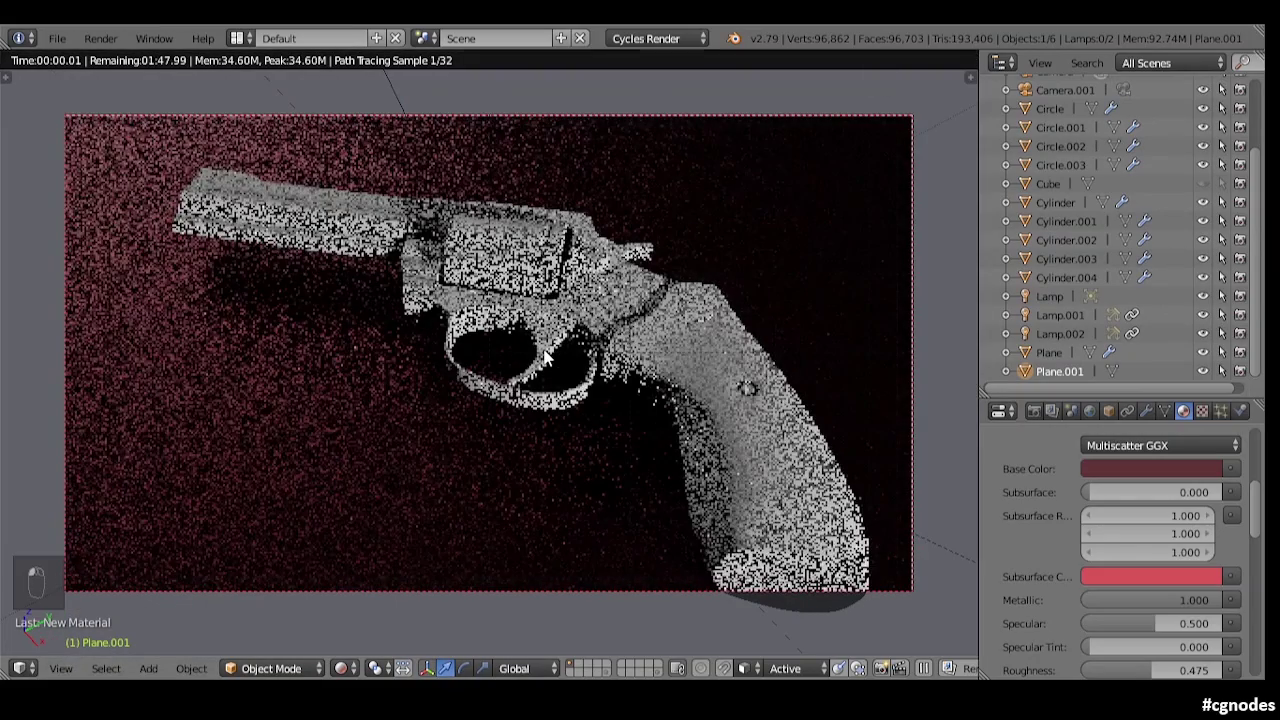
pyautogui.keyDown('shift'); pyautogui.scroll(2, 562, 350); pyautogui.keyUp('shift')
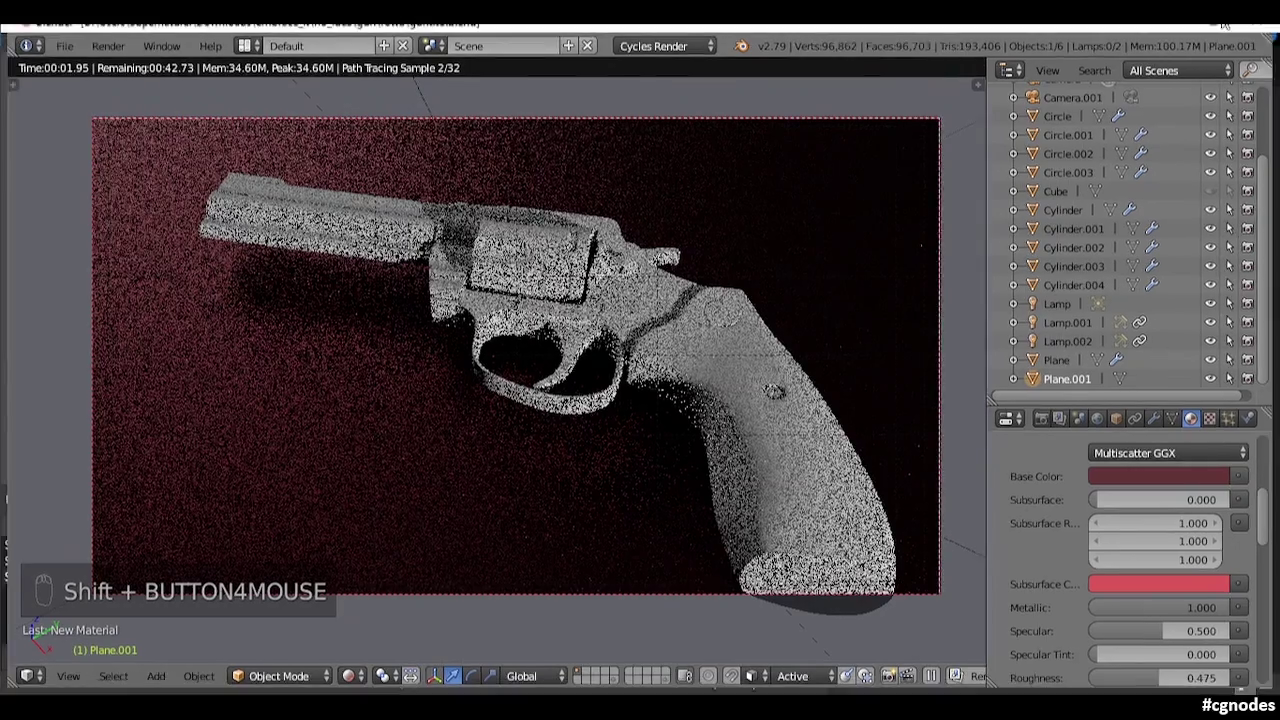
pyautogui.click(1224, 24)
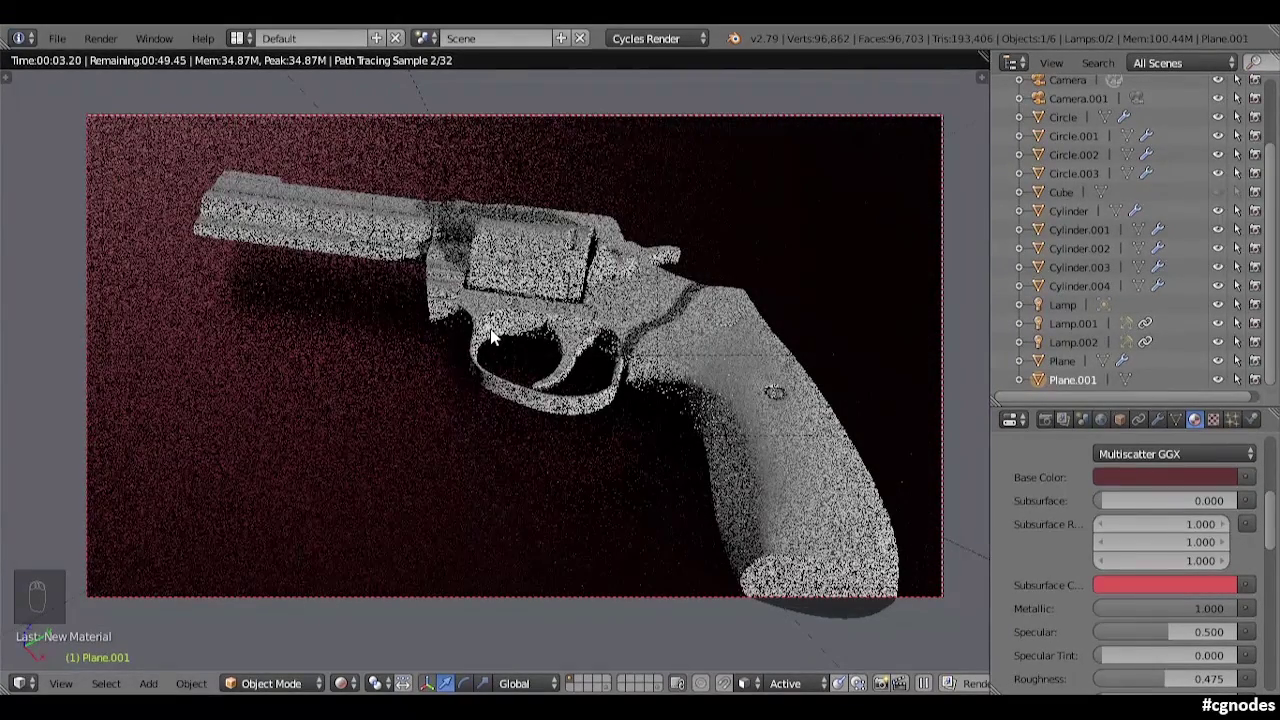
pyautogui.hotkey('ctrl', 's')
pyautogui.click(490, 338)
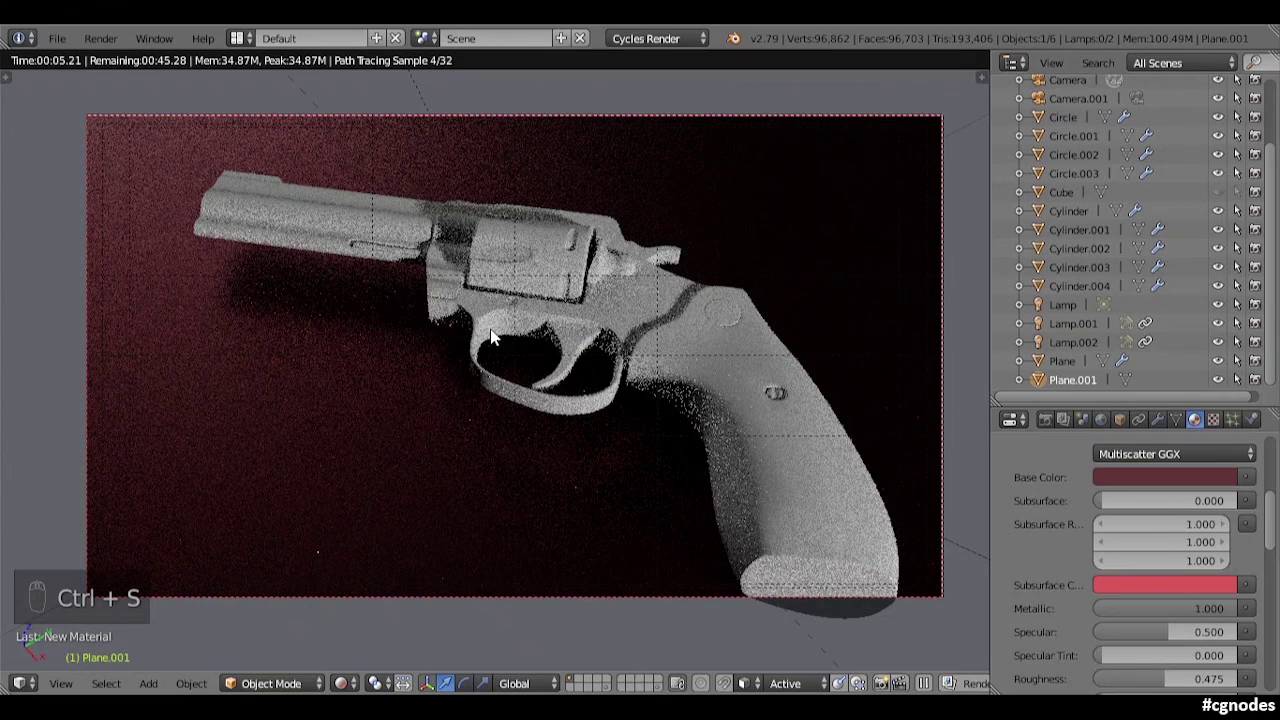